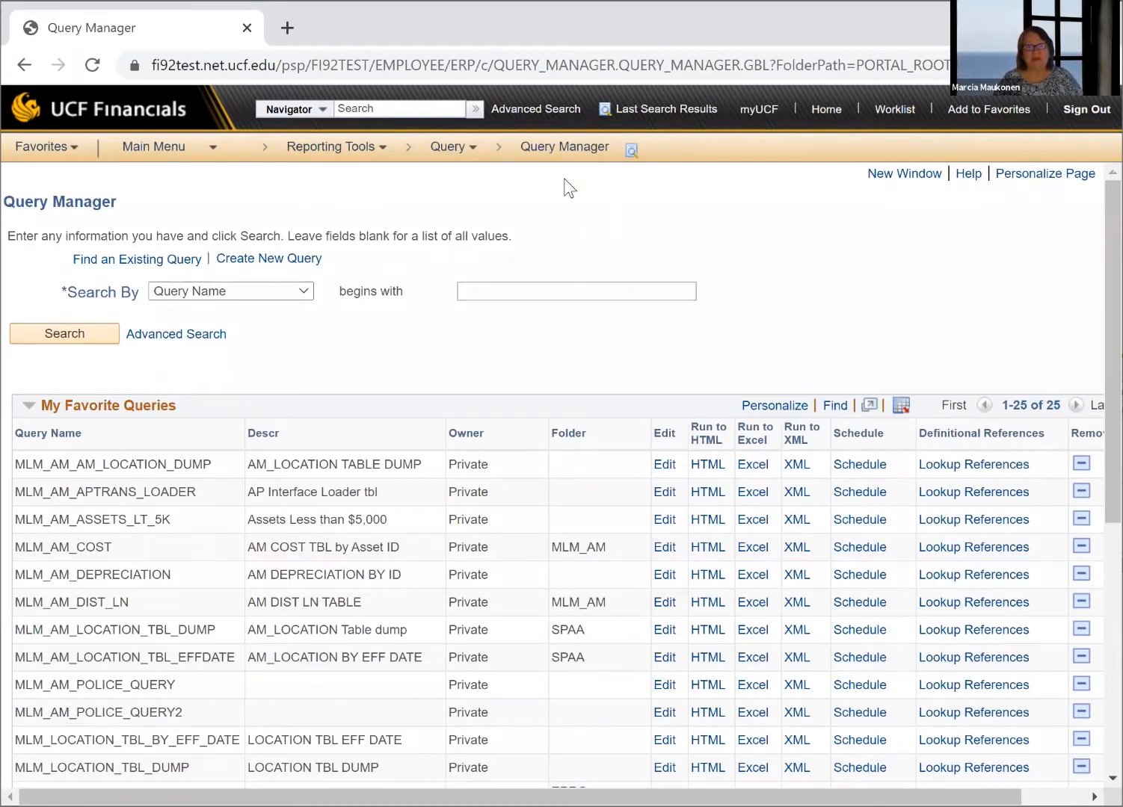
# Create a new query and search for records whose name begins with LE
pyautogui.click(267, 261)
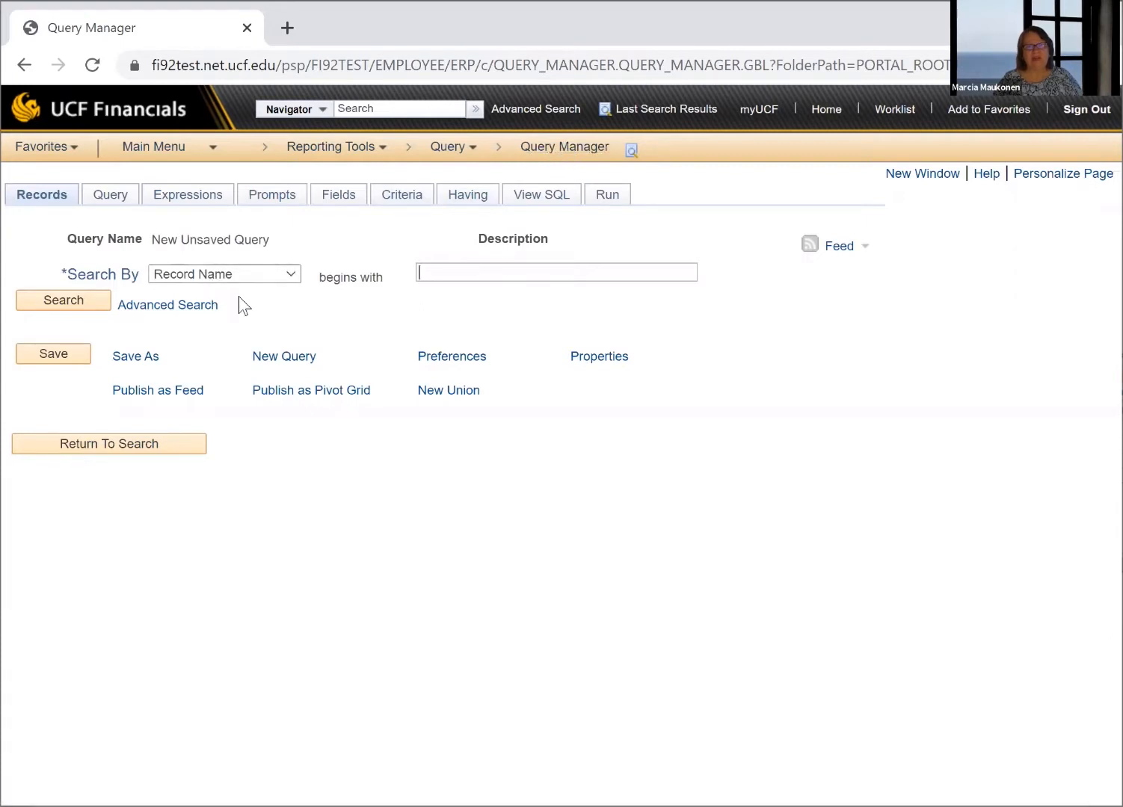
pyautogui.click(431, 270)
pyautogui.write('u')
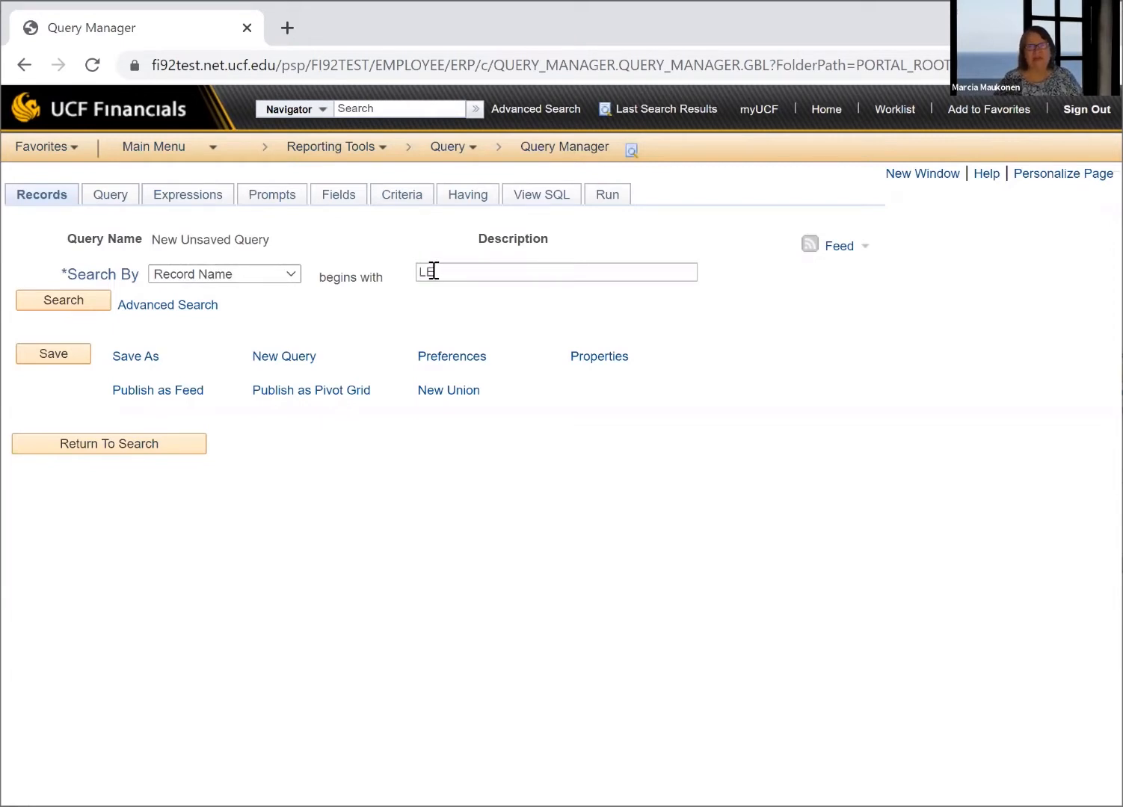
pyautogui.click(90, 297)
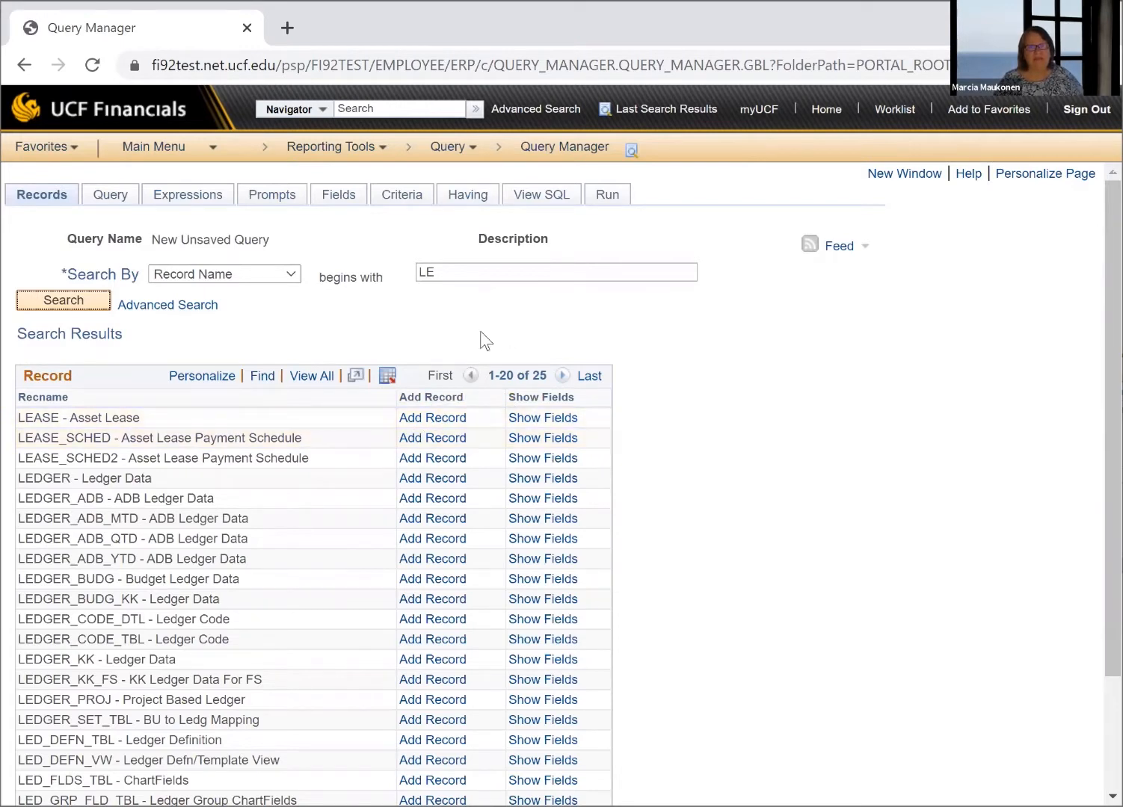
# Narrow the record name search to names beginning with LED
pyautogui.click(479, 275)
pyautogui.write('D')
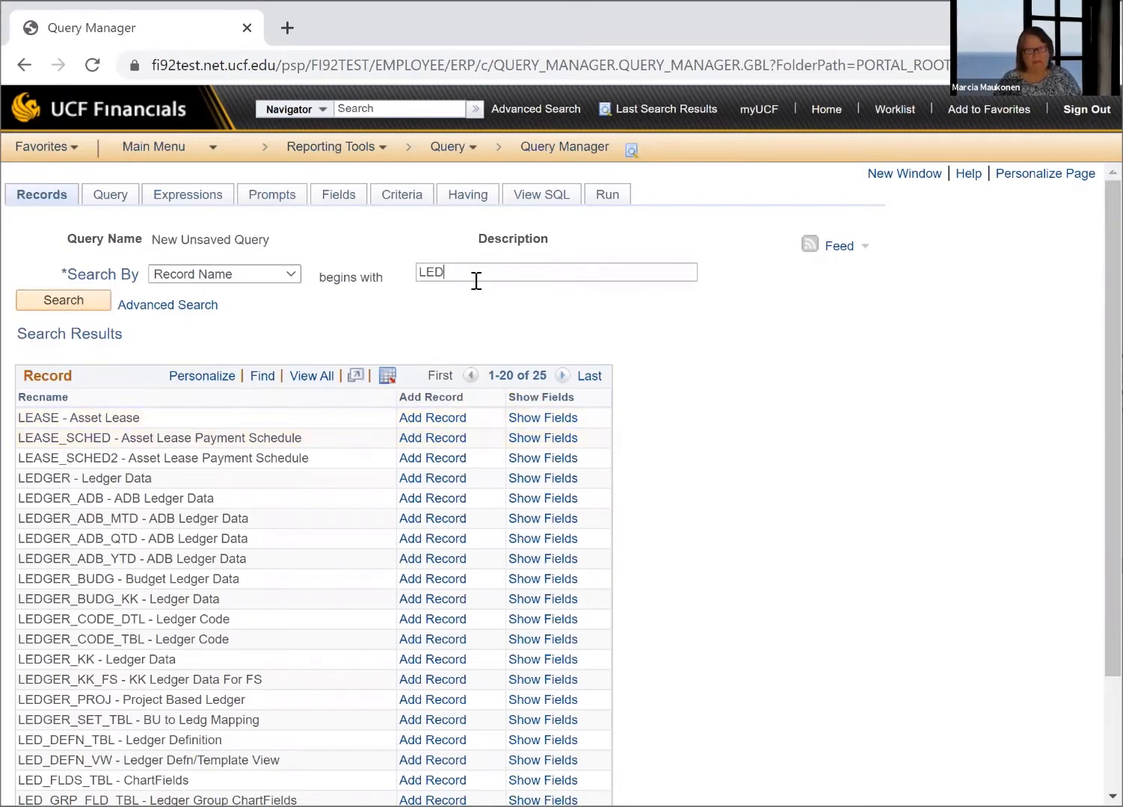
pyautogui.click(87, 298)
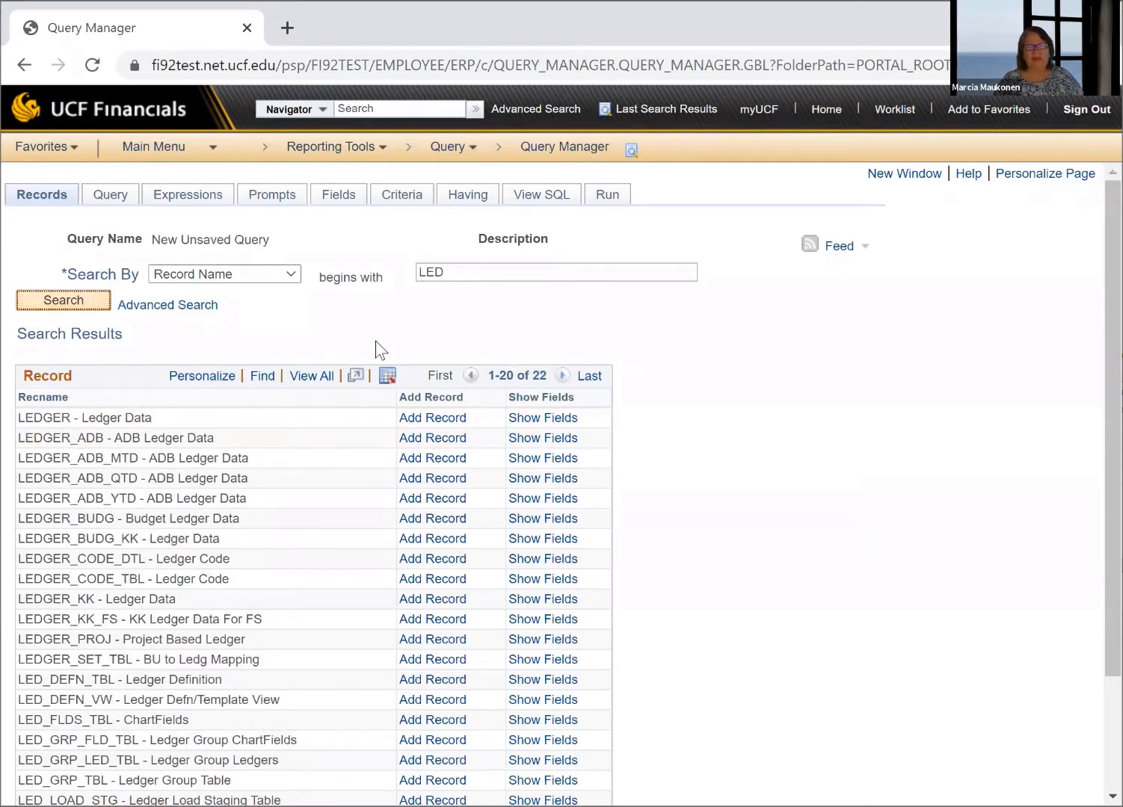
pyautogui.click(448, 273)
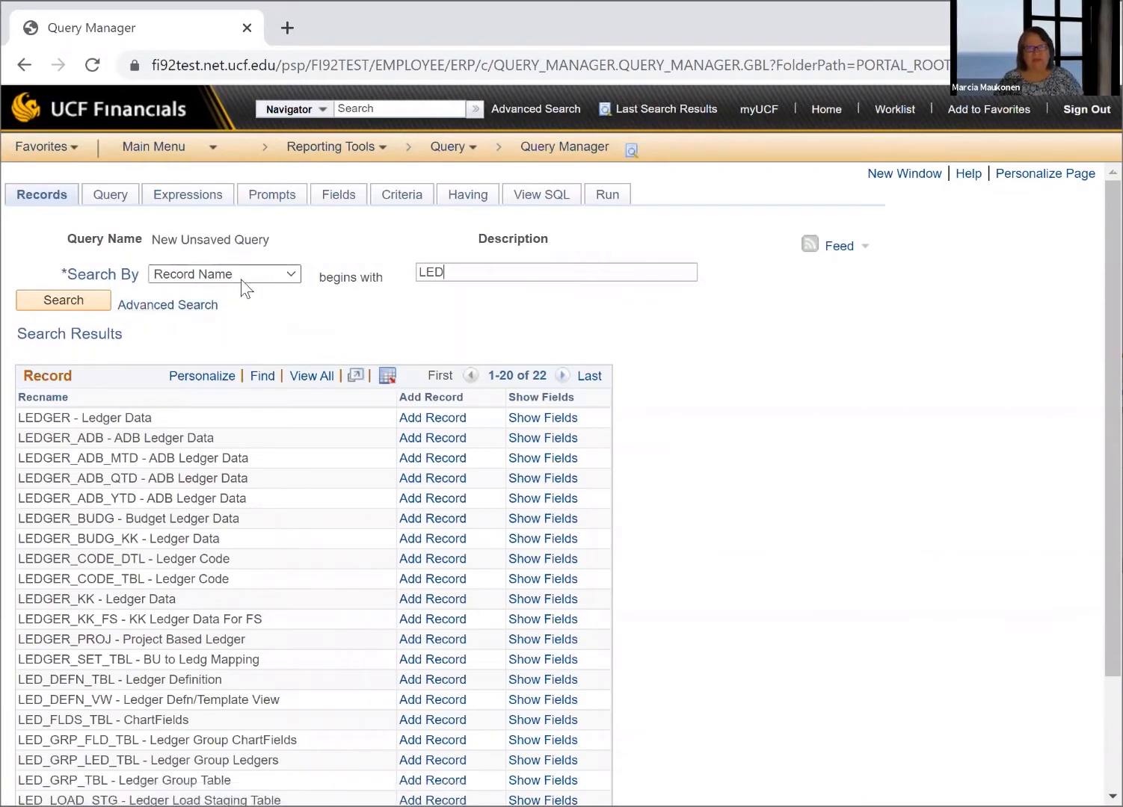
# Run an advanced record search with the record name condition contains %LED%, and look through the listed records
pyautogui.click(177, 307)
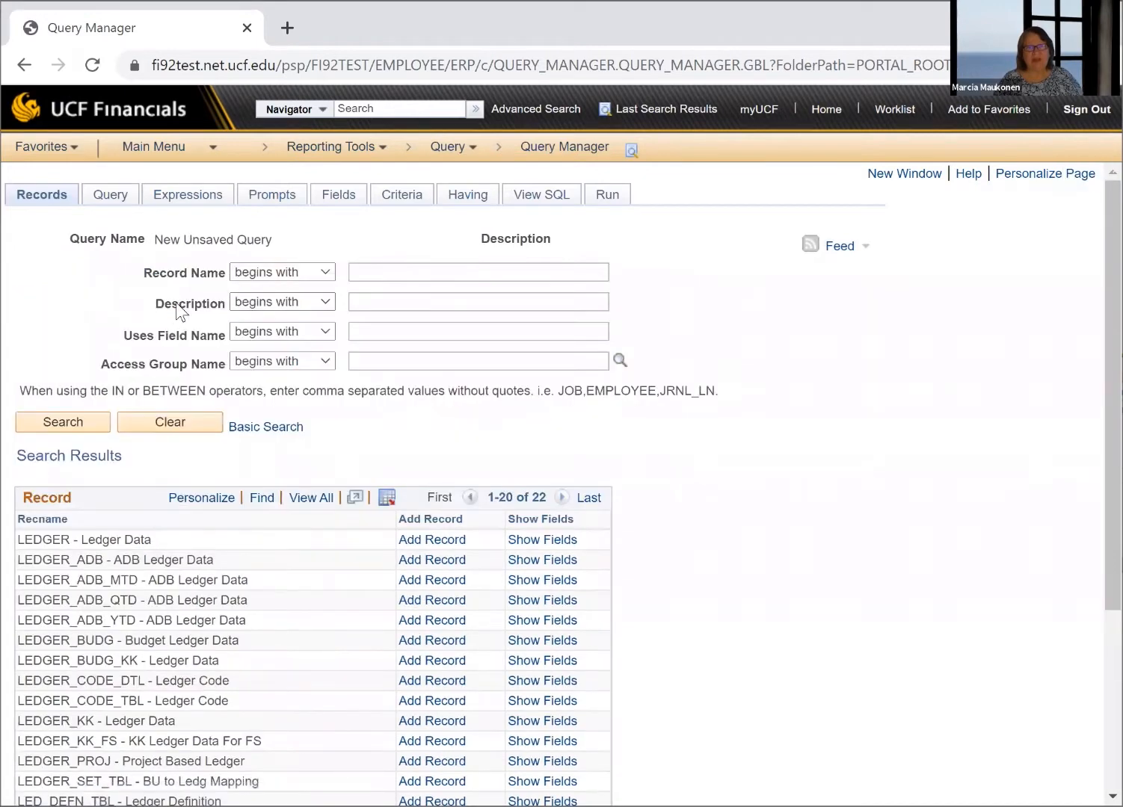
pyautogui.click(326, 269)
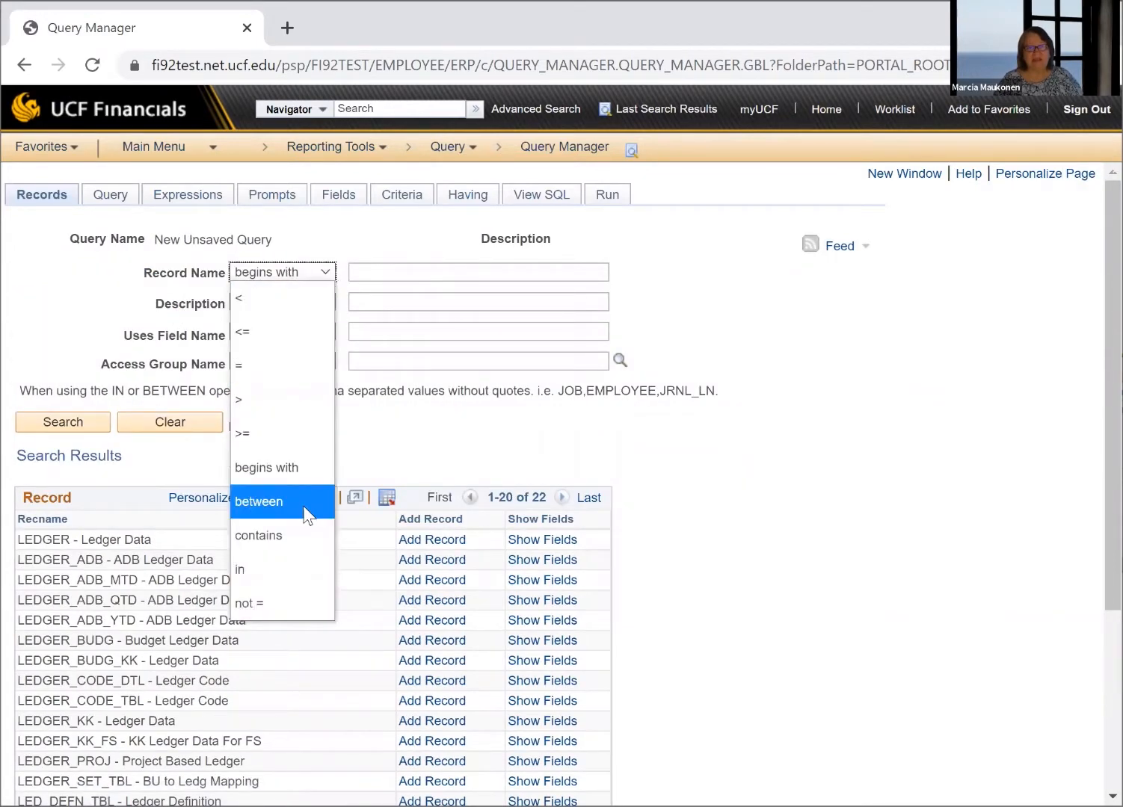
pyautogui.click(304, 535)
pyautogui.click(414, 269)
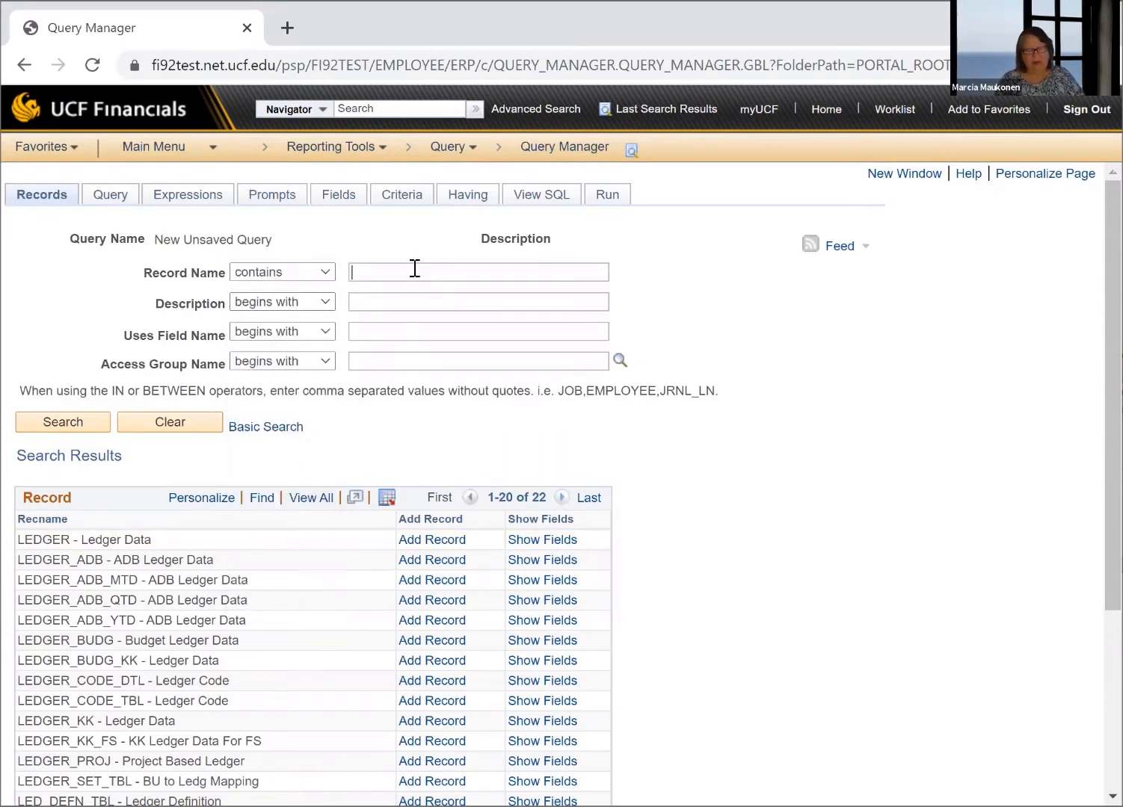
pyautogui.write('%LE')
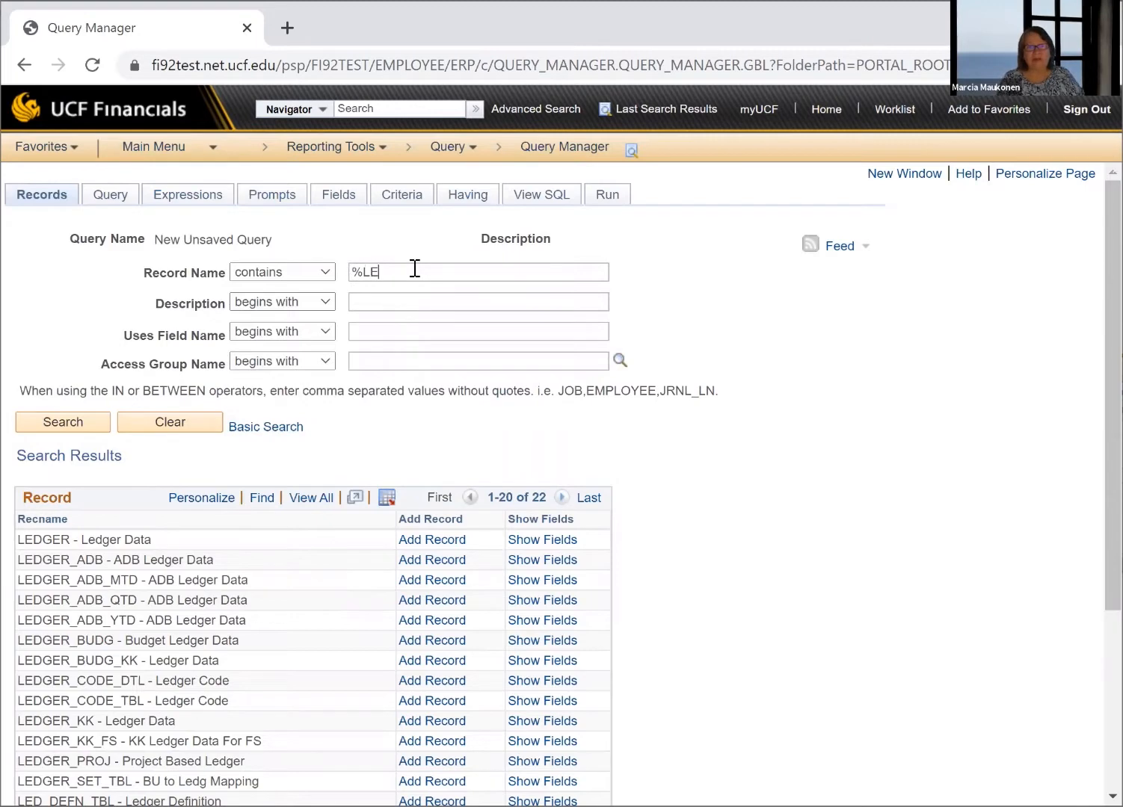
pyautogui.write('D')
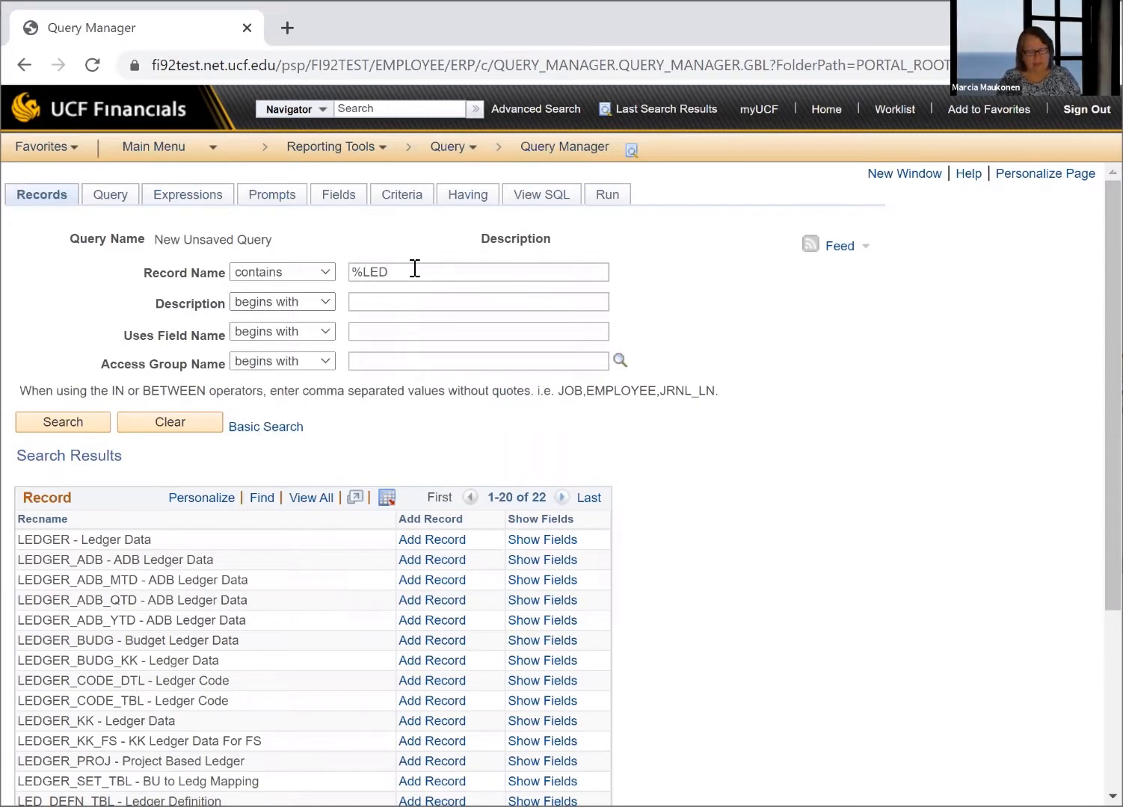
pyautogui.write('%')
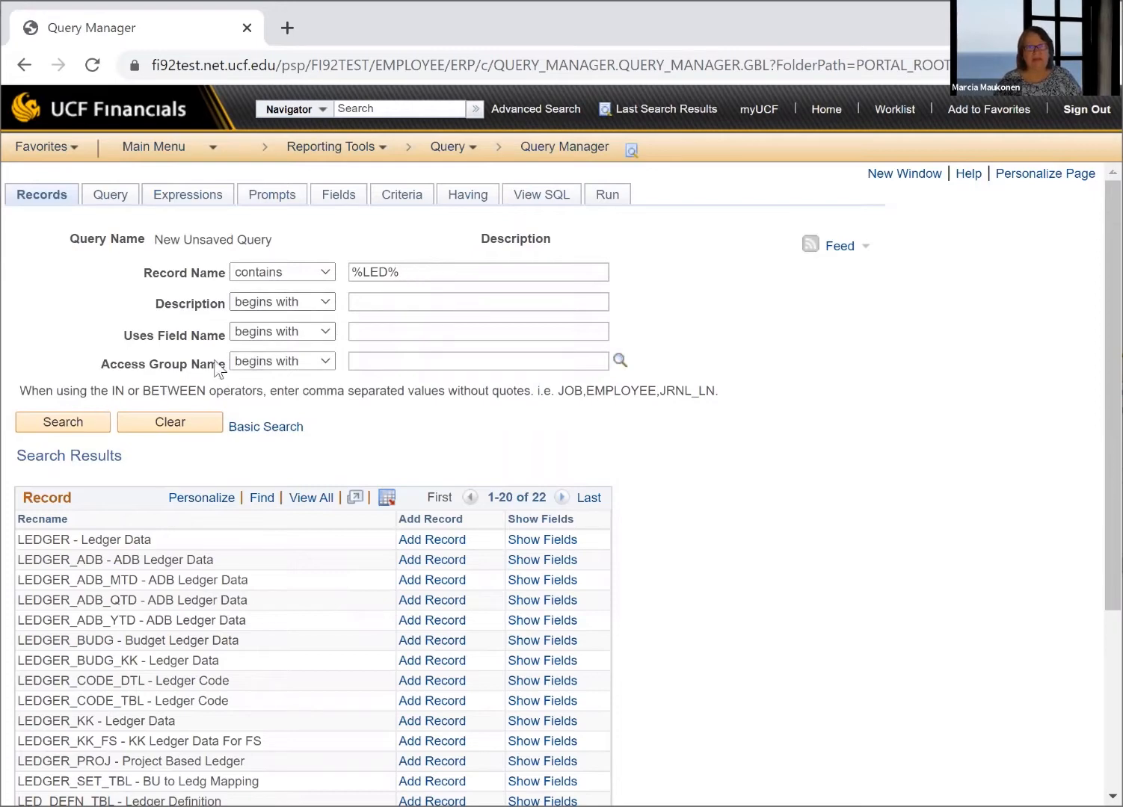
pyautogui.click(63, 423)
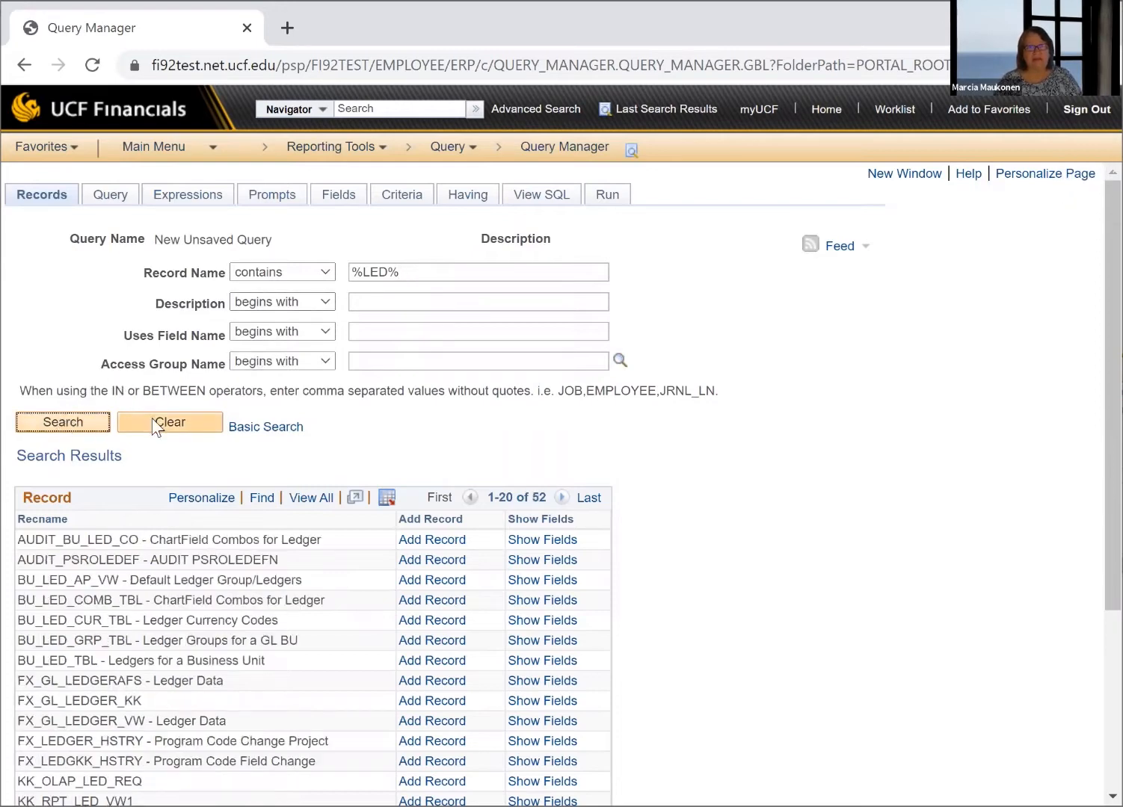
pyautogui.scroll(-4, 71, 577)
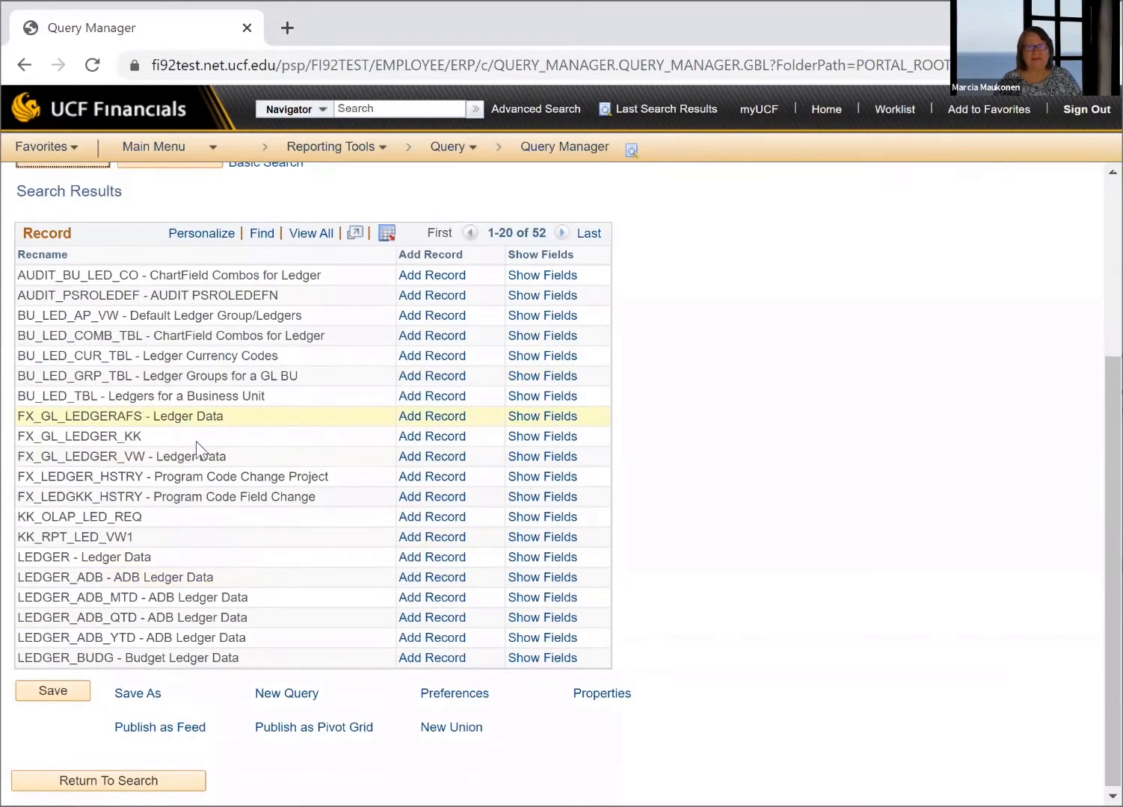
pyautogui.scroll(4, 127, 580)
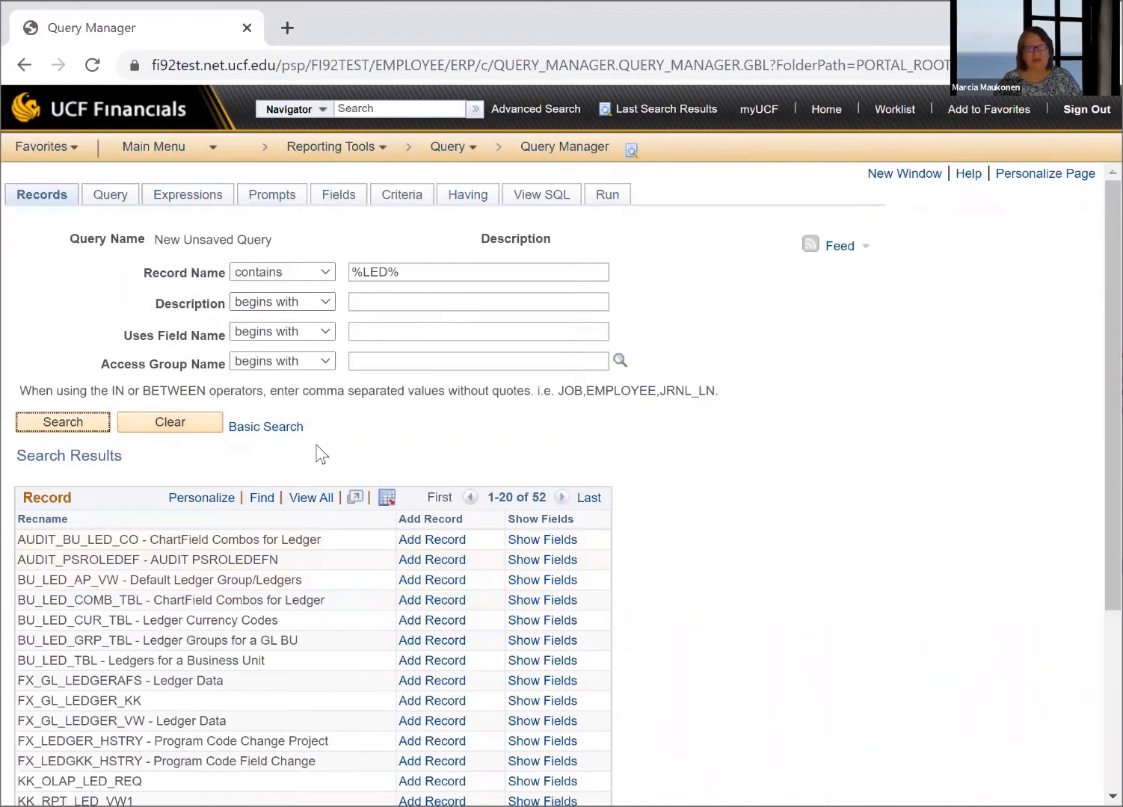
pyautogui.scroll(-3, 206, 610)
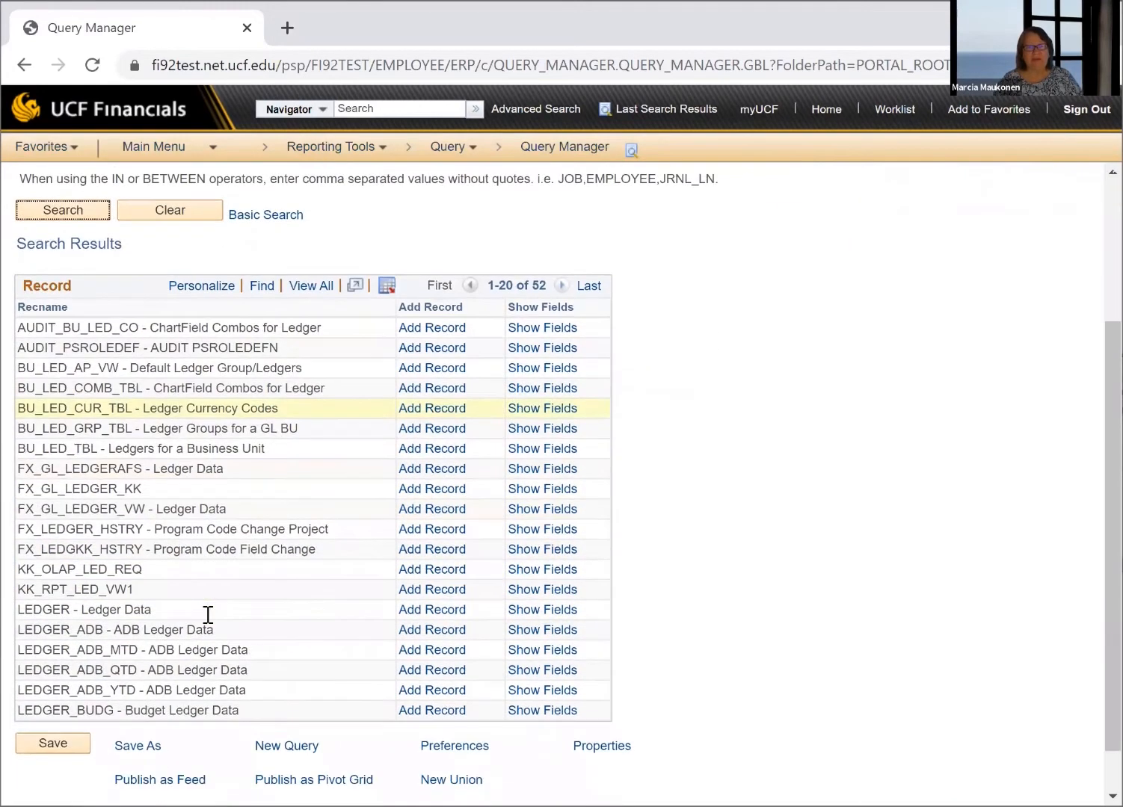
pyautogui.scroll(3, 207, 616)
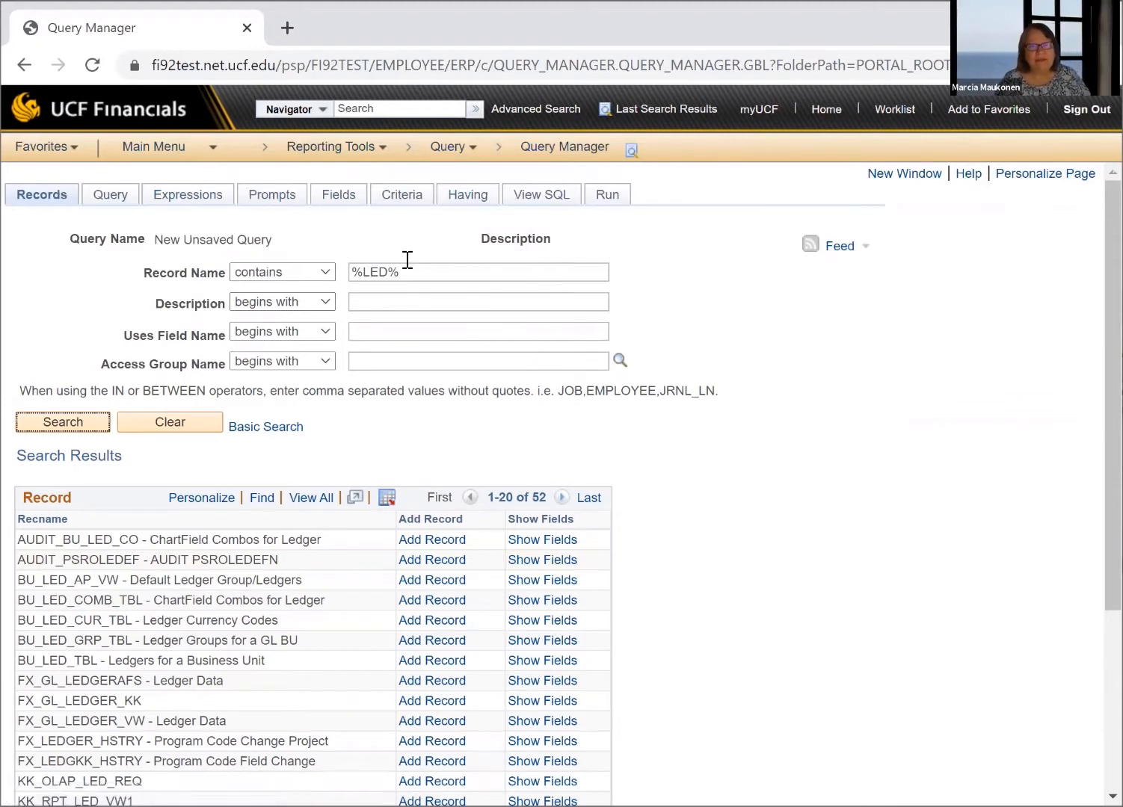
# Return to the basic search, find record names beginning with LEDGER, and add the LEDGER - Ledger Data record to the query
pyautogui.click(266, 435)
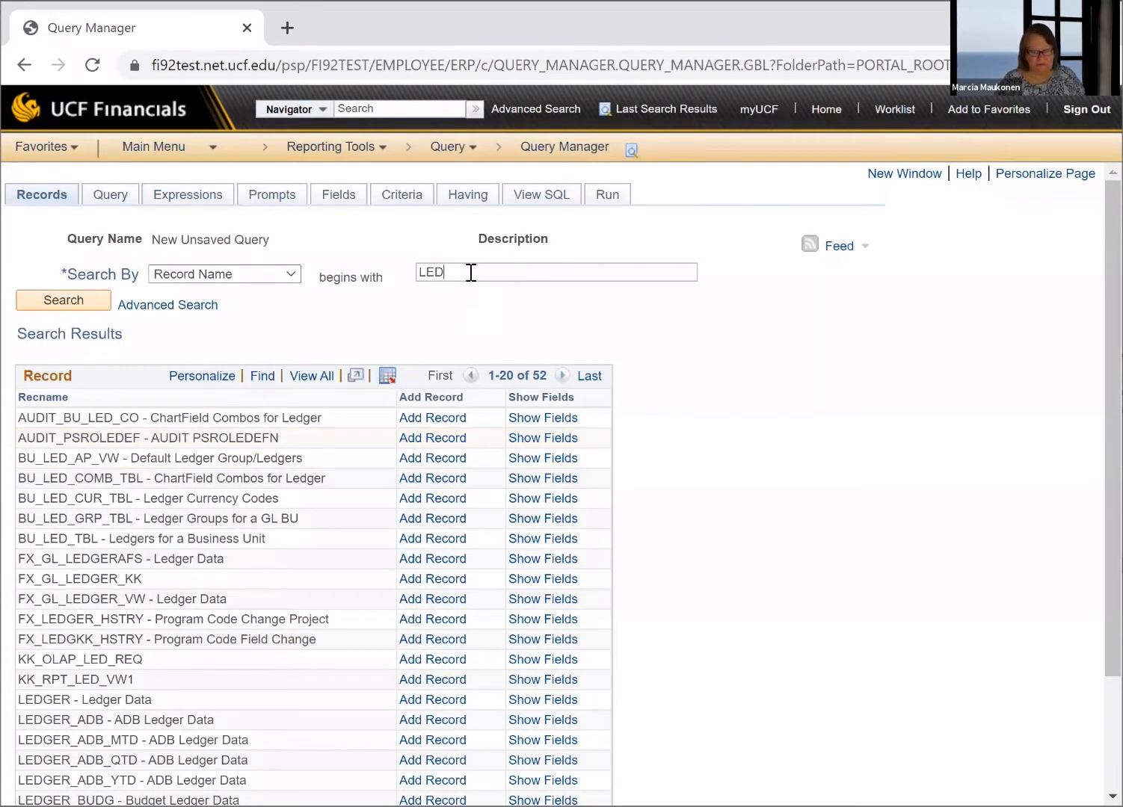
pyautogui.write('GER')
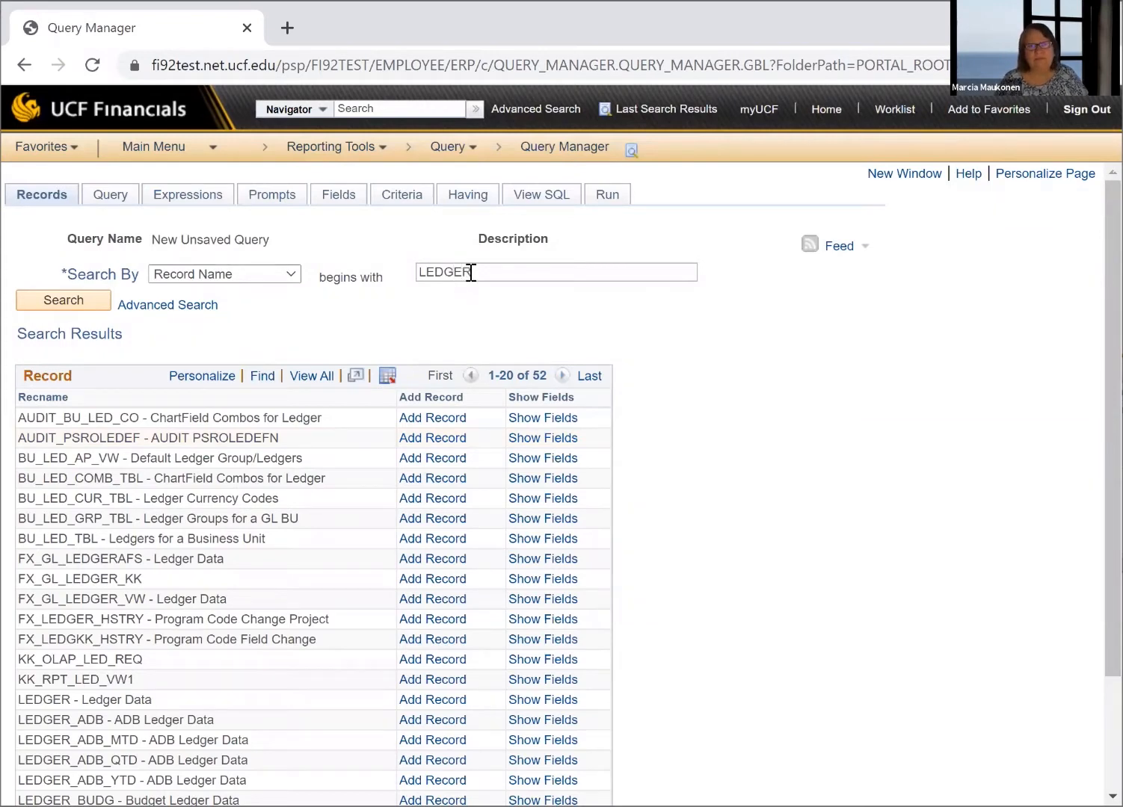
pyautogui.click(74, 299)
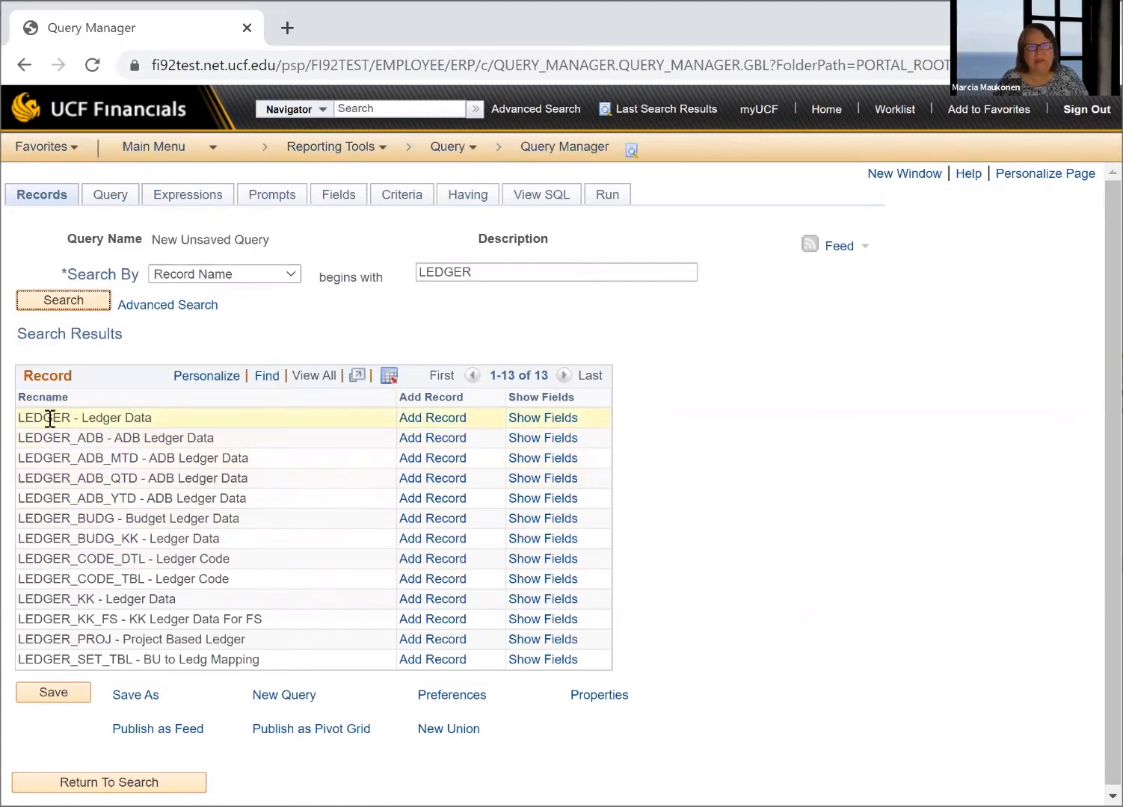
pyautogui.click(417, 425)
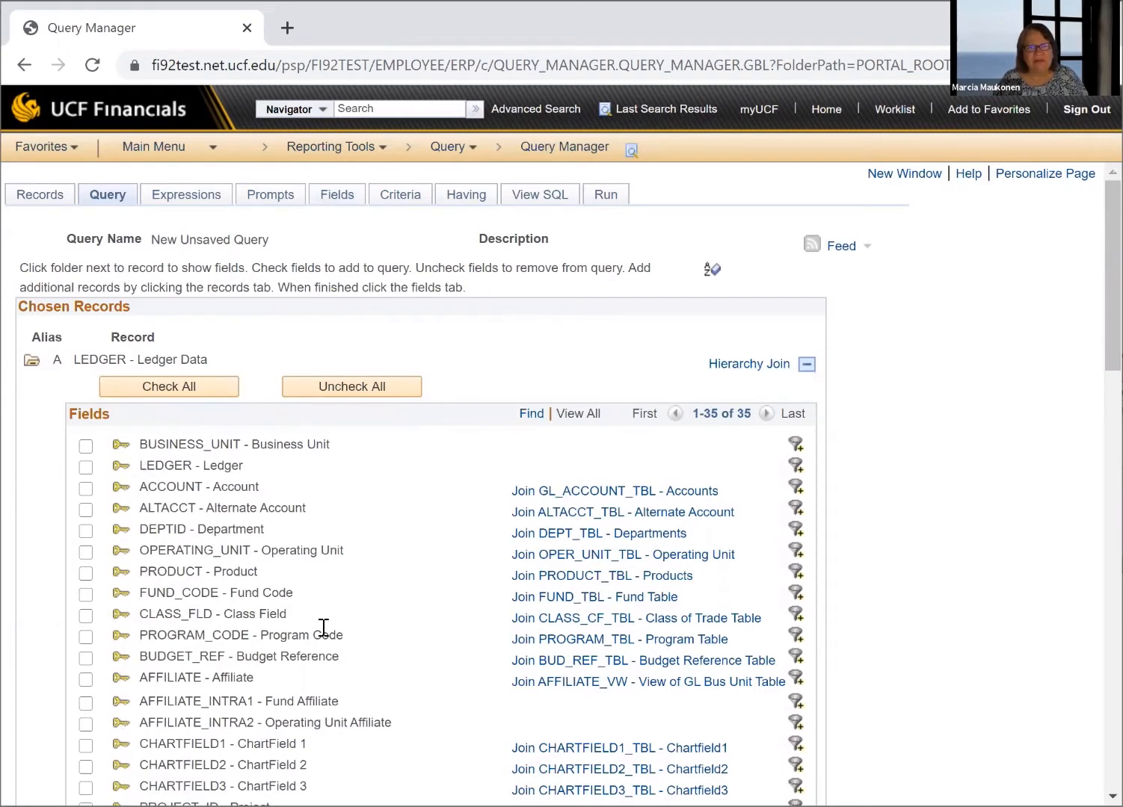
# Look through the LEDGER record's fields and include Ledger, Account, Department, Fund Code and Program Code in the query
pyautogui.scroll(-2, 321, 632)
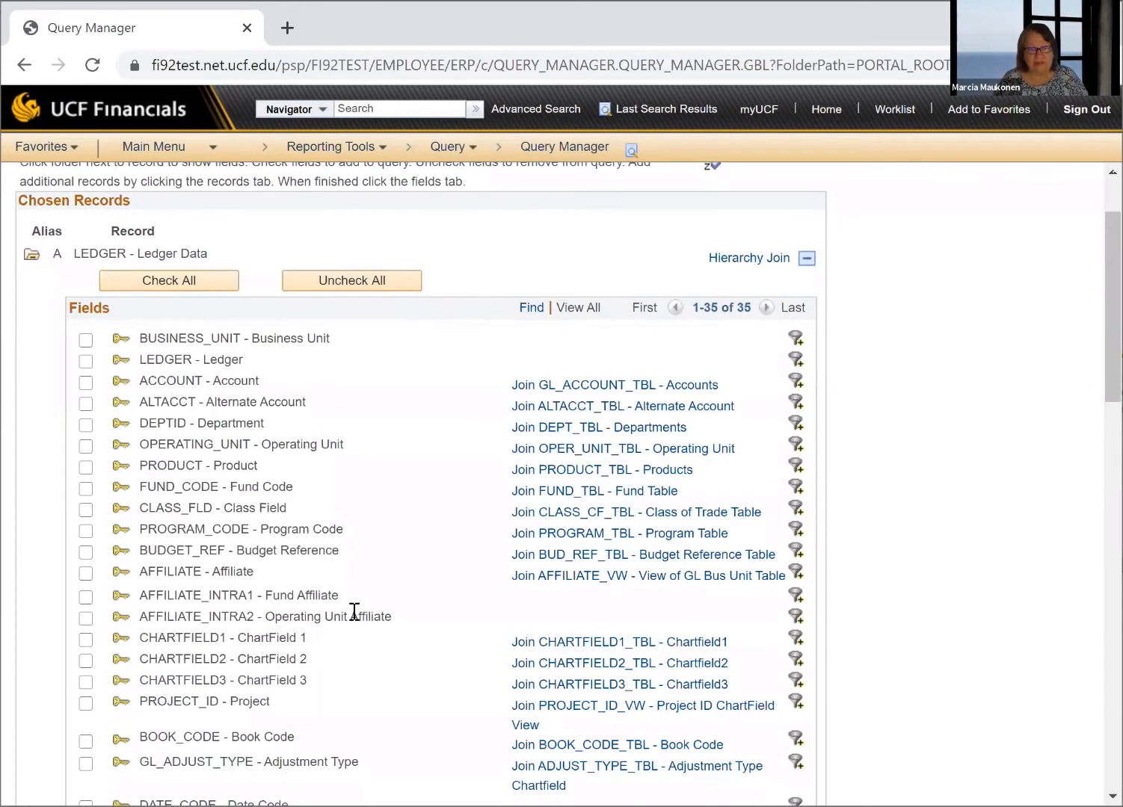
pyautogui.scroll(-2, 354, 612)
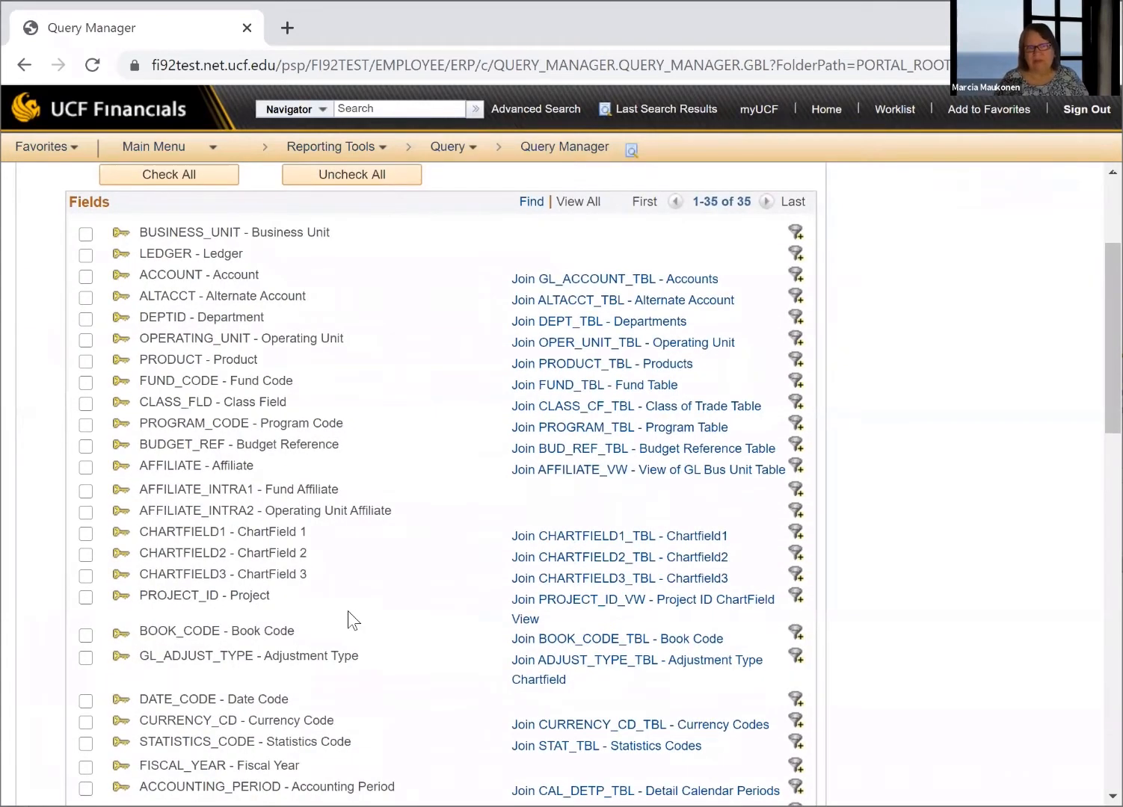
pyautogui.scroll(-1, 346, 610)
pyautogui.scroll(-3, 348, 609)
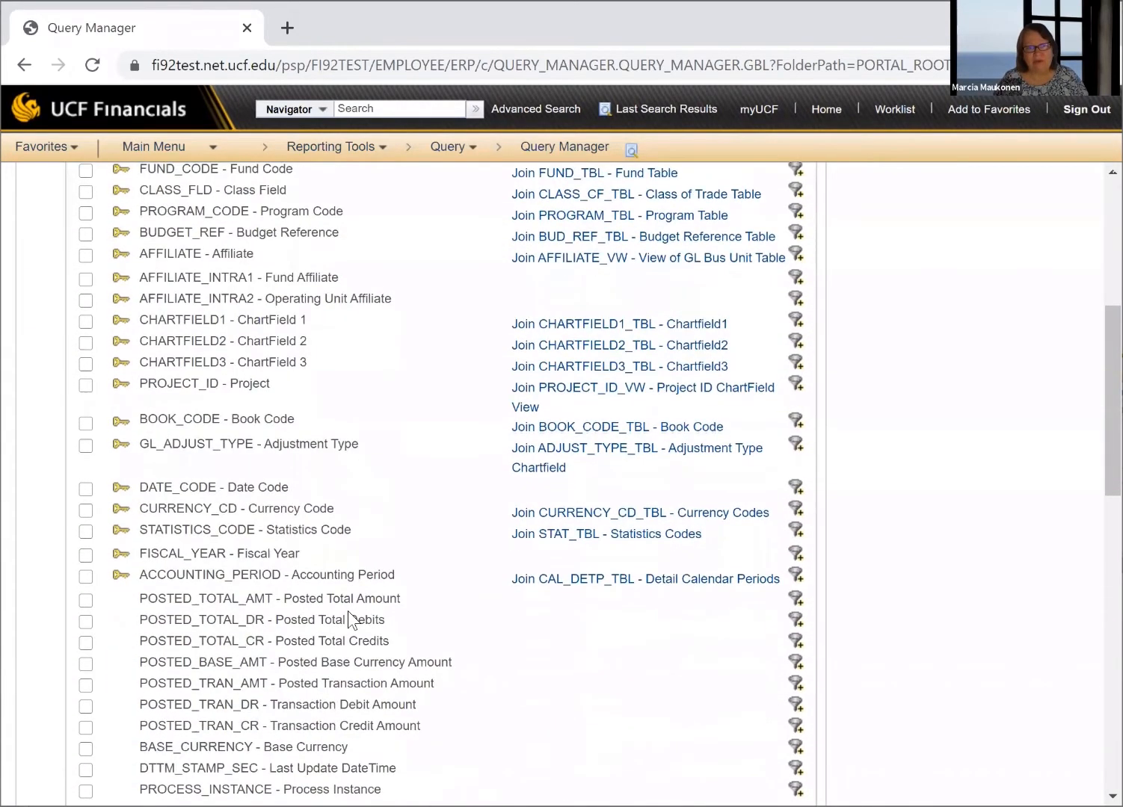
pyautogui.scroll(4, 346, 619)
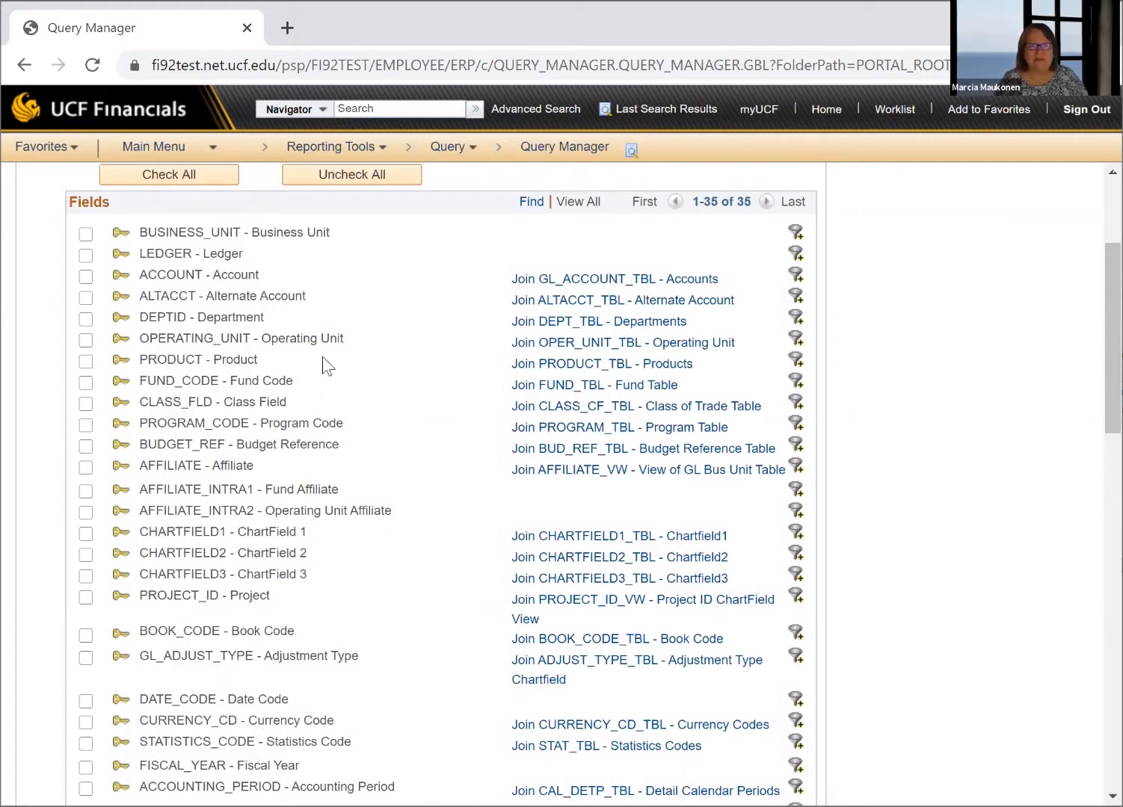
pyautogui.scroll(3, 281, 289)
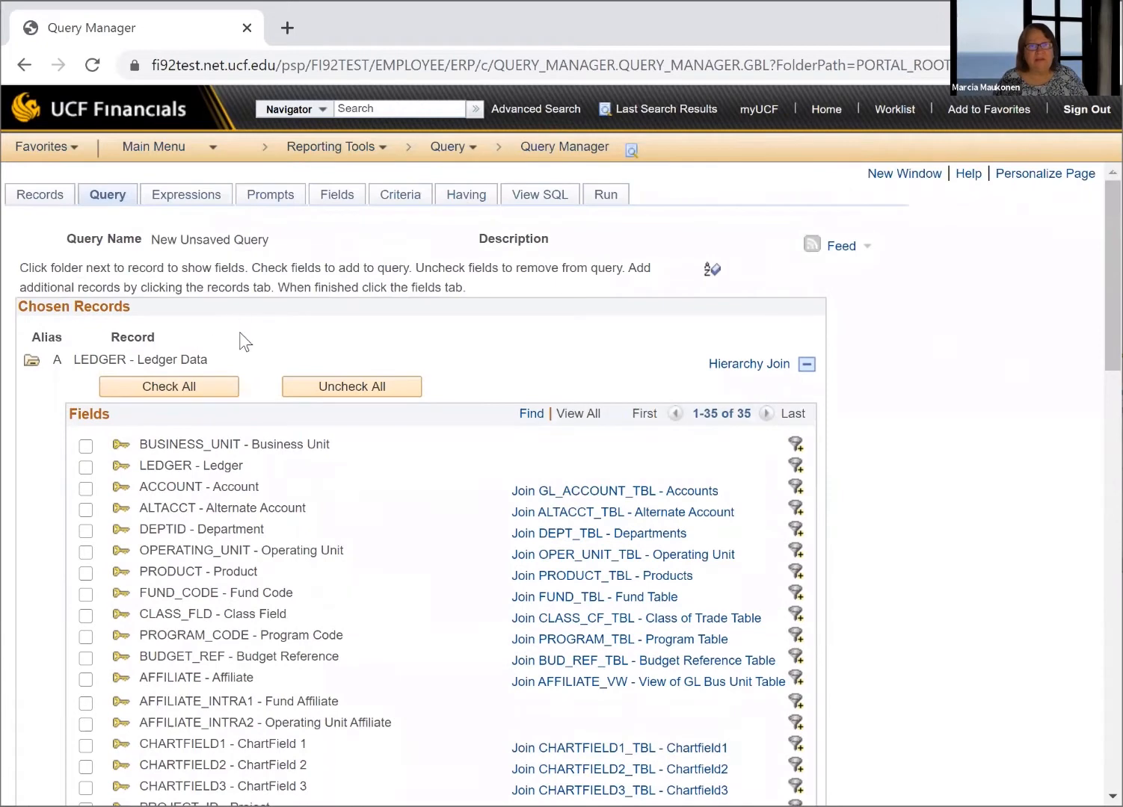
pyautogui.click(84, 468)
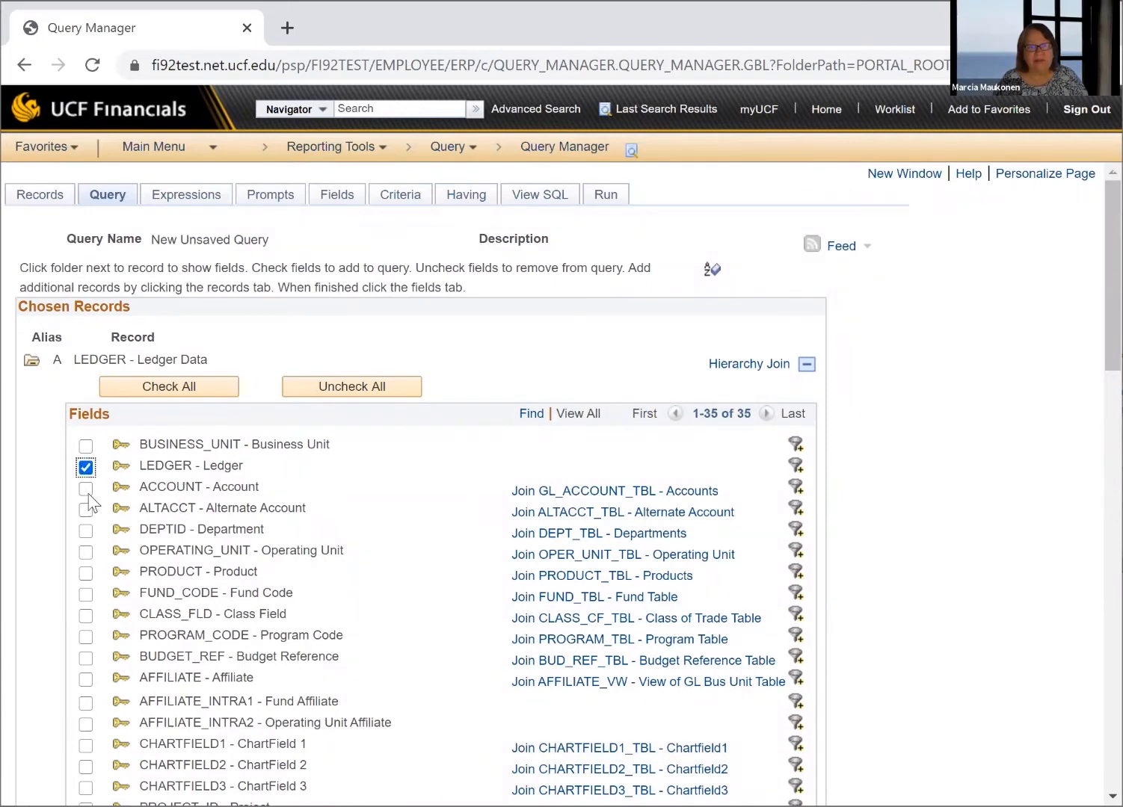
pyautogui.click(85, 491)
pyautogui.click(81, 532)
pyautogui.click(85, 595)
pyautogui.click(87, 636)
# Include the LEDGER record's Project, Posted Total Amount and Fiscal Year fields in the query
pyautogui.scroll(-4, 146, 634)
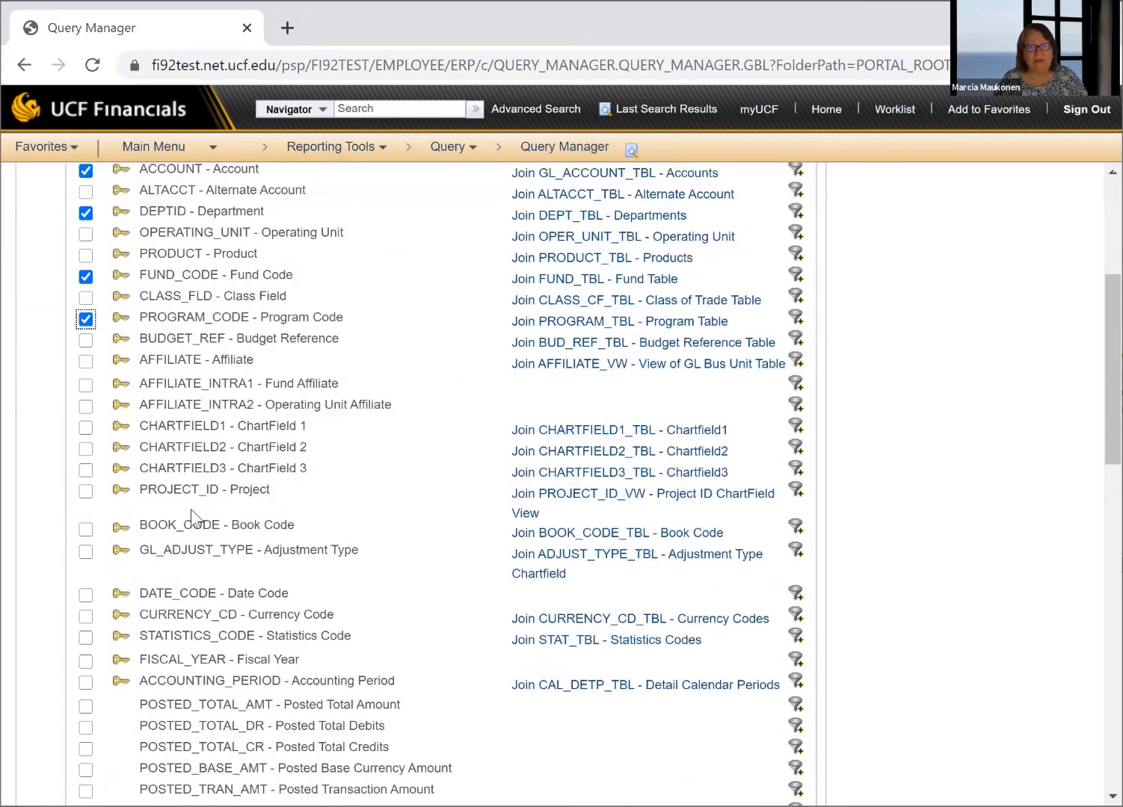
pyautogui.click(86, 492)
pyautogui.click(85, 711)
pyautogui.click(86, 661)
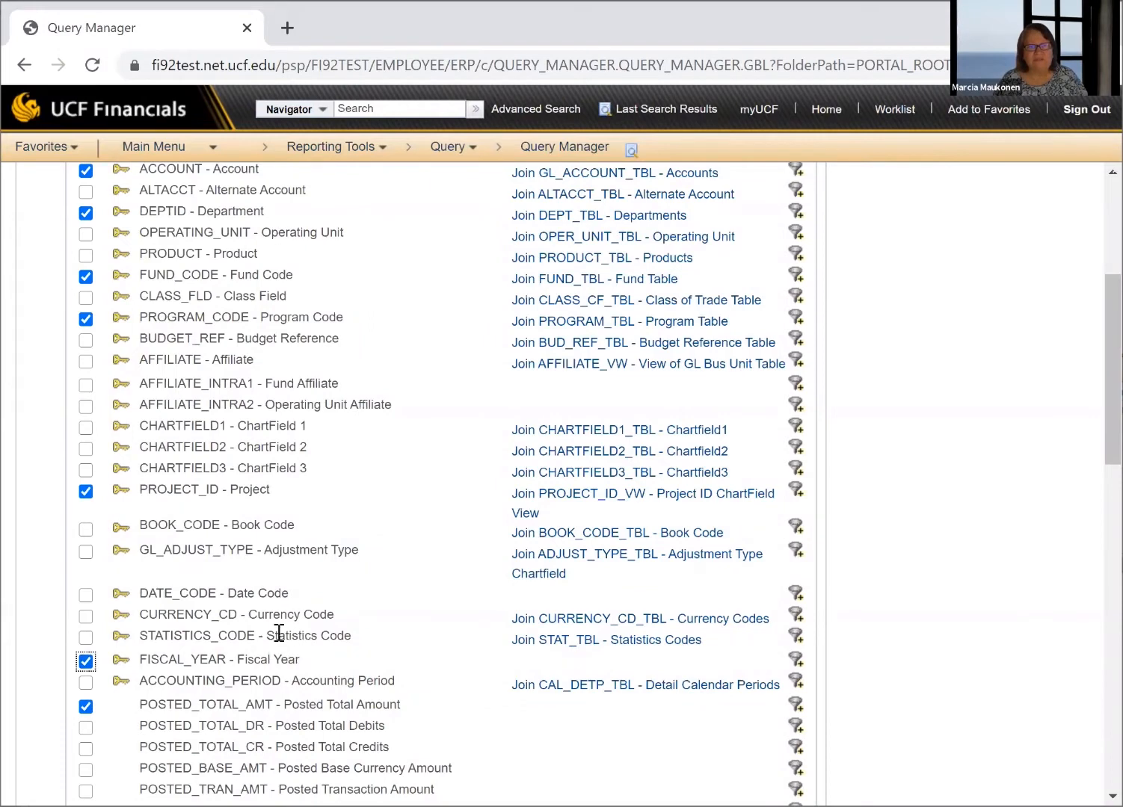
pyautogui.scroll(5, 278, 633)
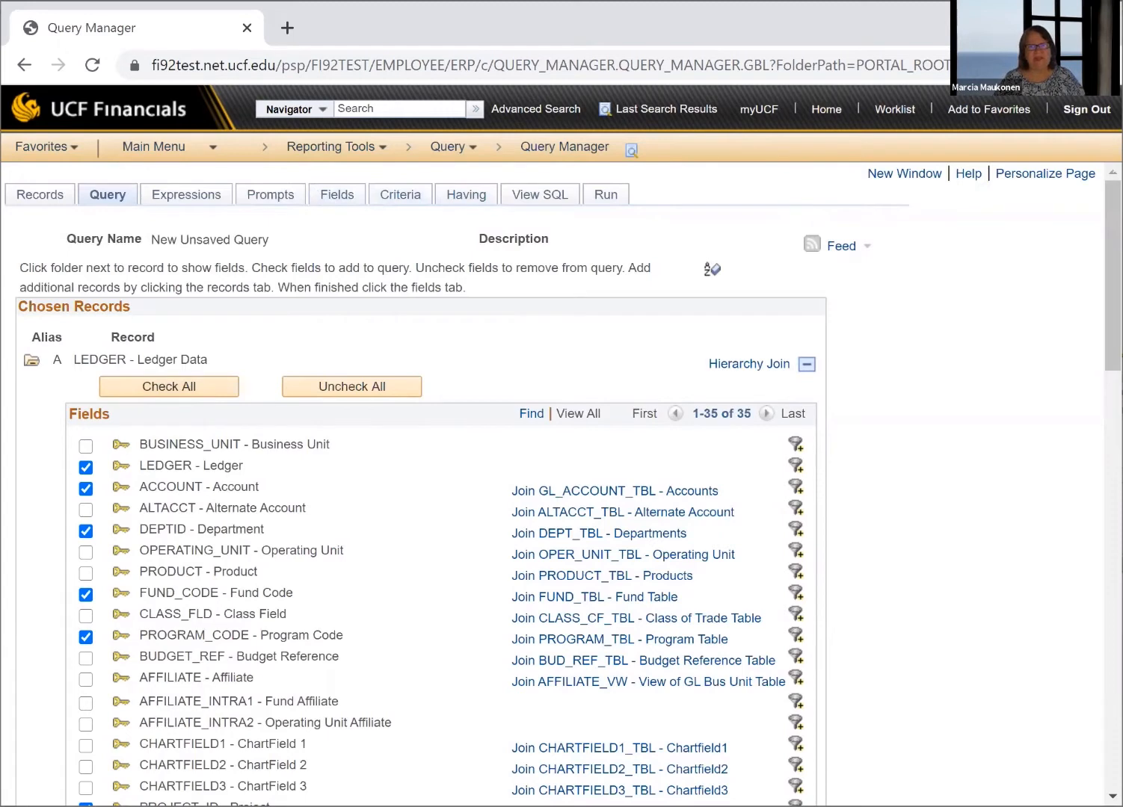
# Review the query's list of selected fields and its chosen record, and open the query's criteria page
pyautogui.click(333, 199)
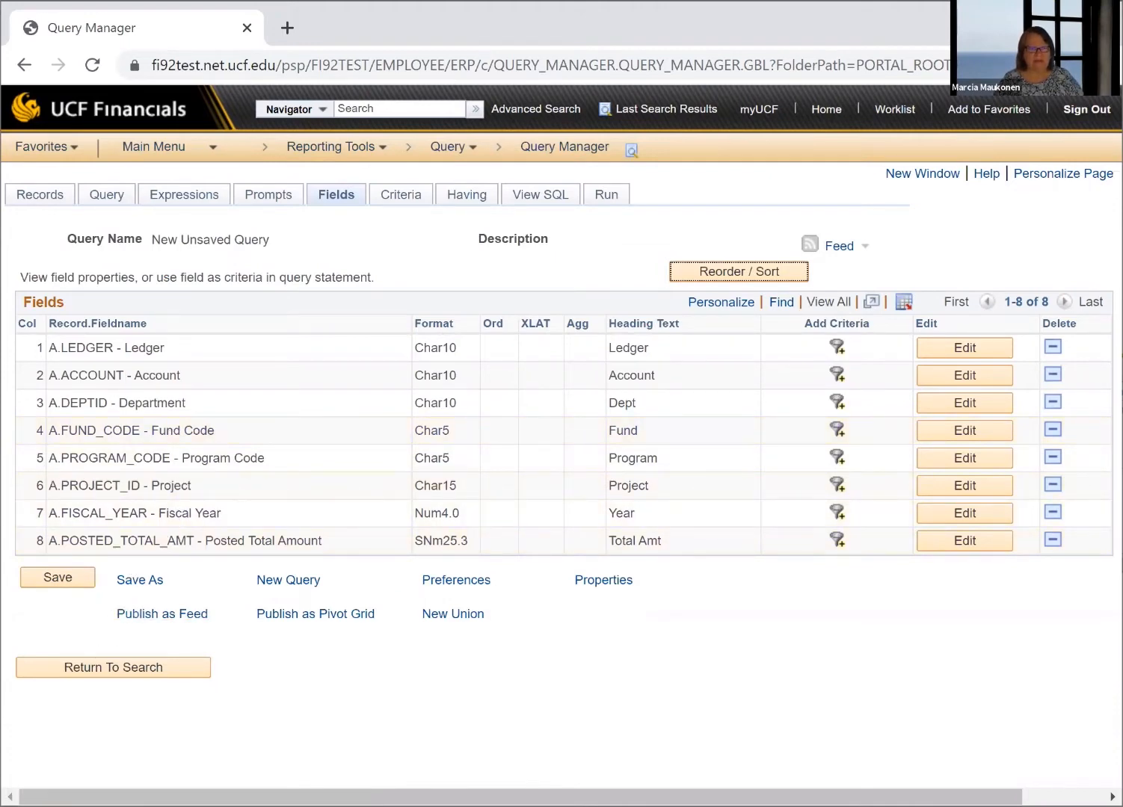
pyautogui.hotkey('alt', 'Tab')
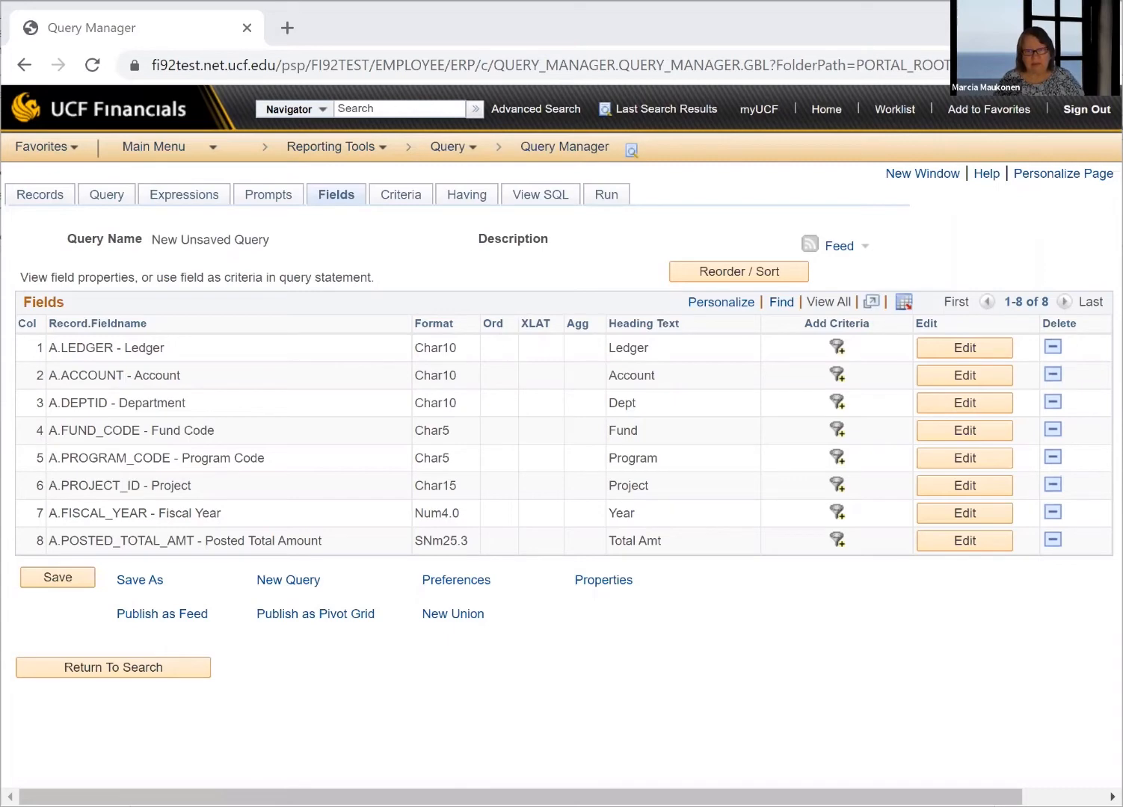
pyautogui.click(447, 452)
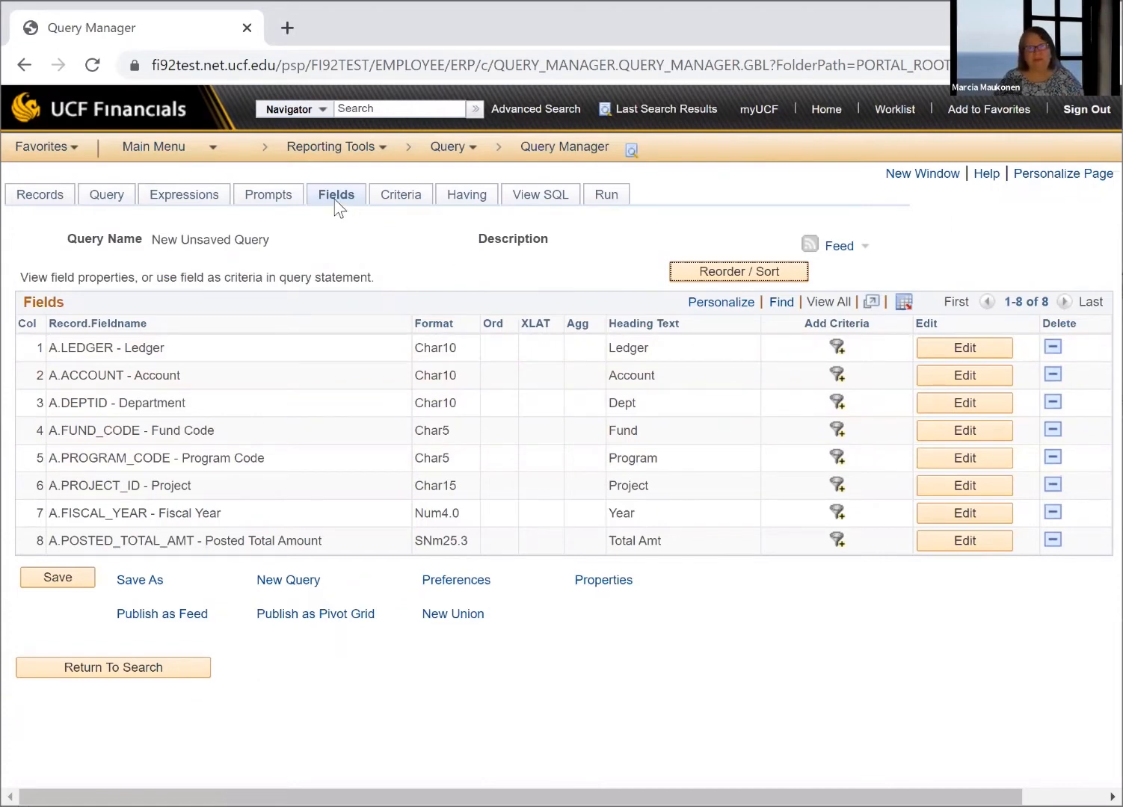
pyautogui.click(108, 196)
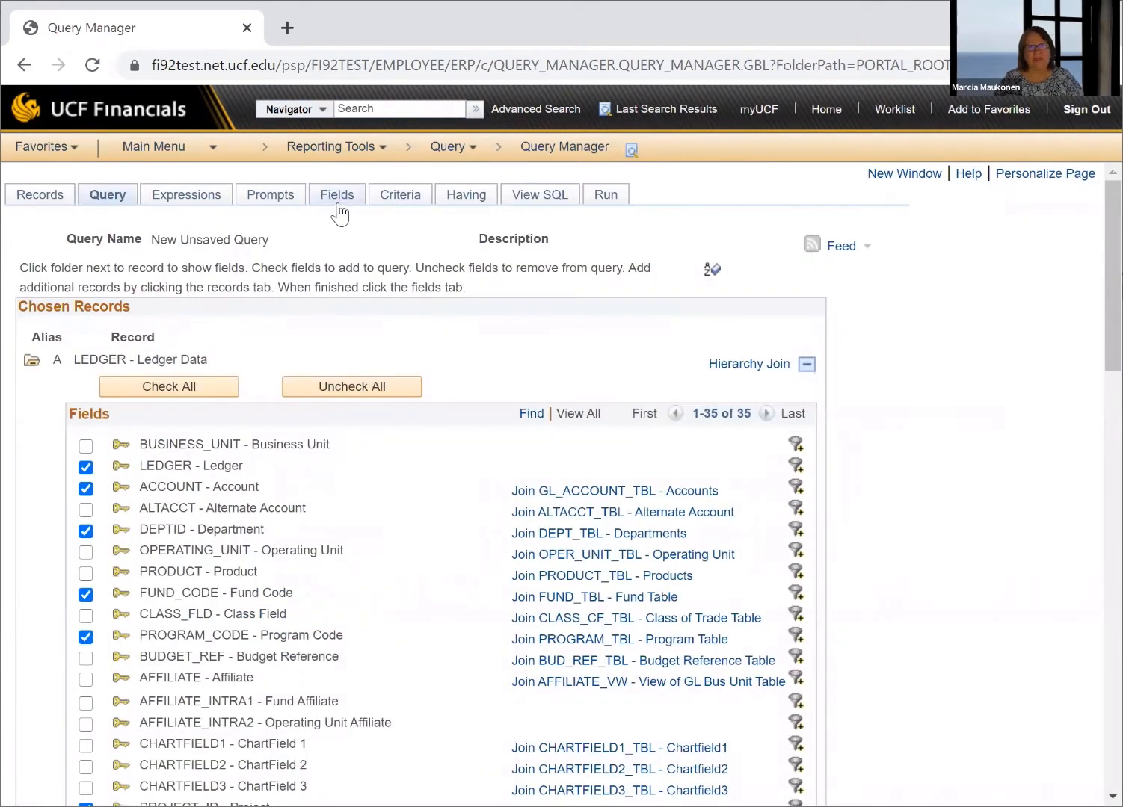
pyautogui.click(401, 198)
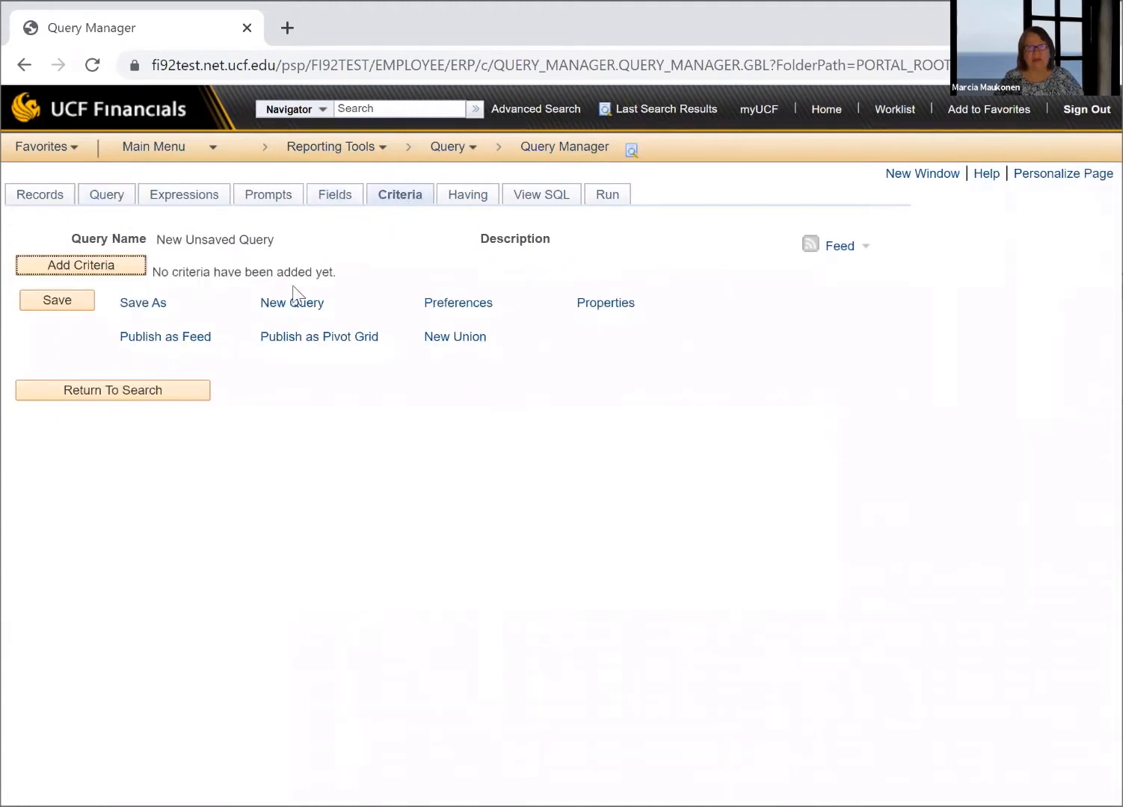
# Leave the blank criterion and start one on the LEDGER record's Business Unit field, with the constant UCF01
pyautogui.click(112, 266)
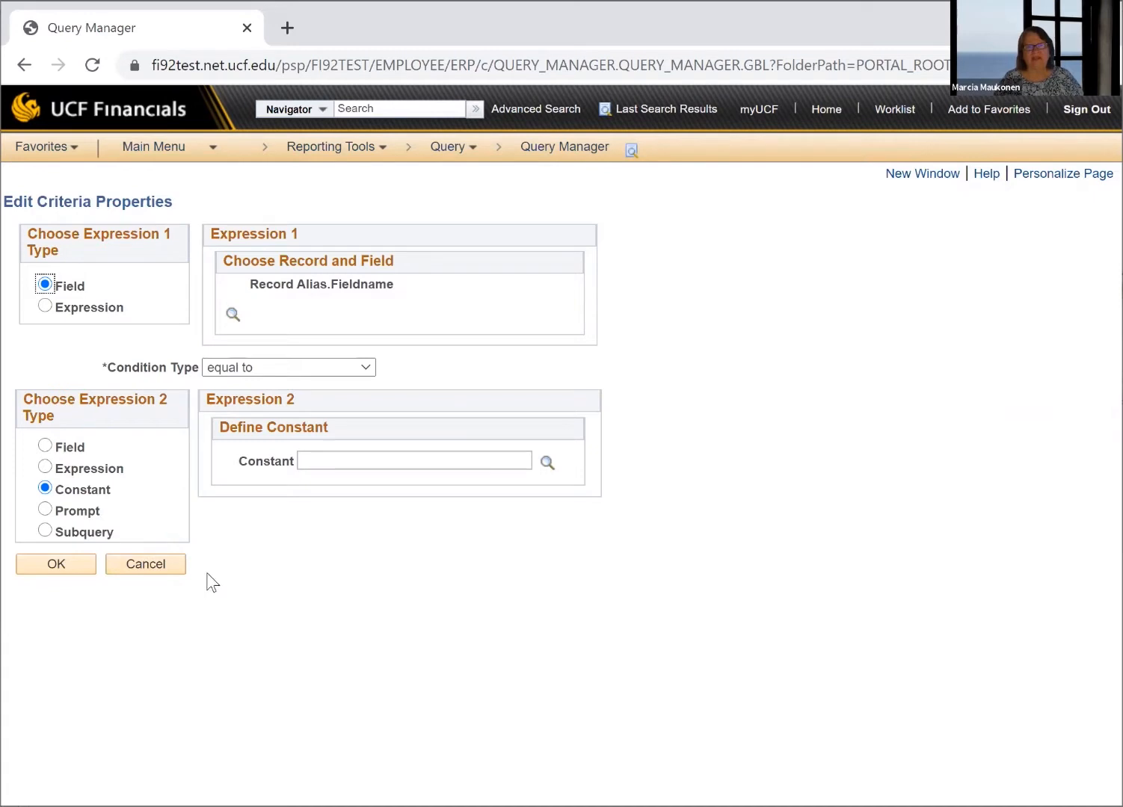
pyautogui.click(164, 566)
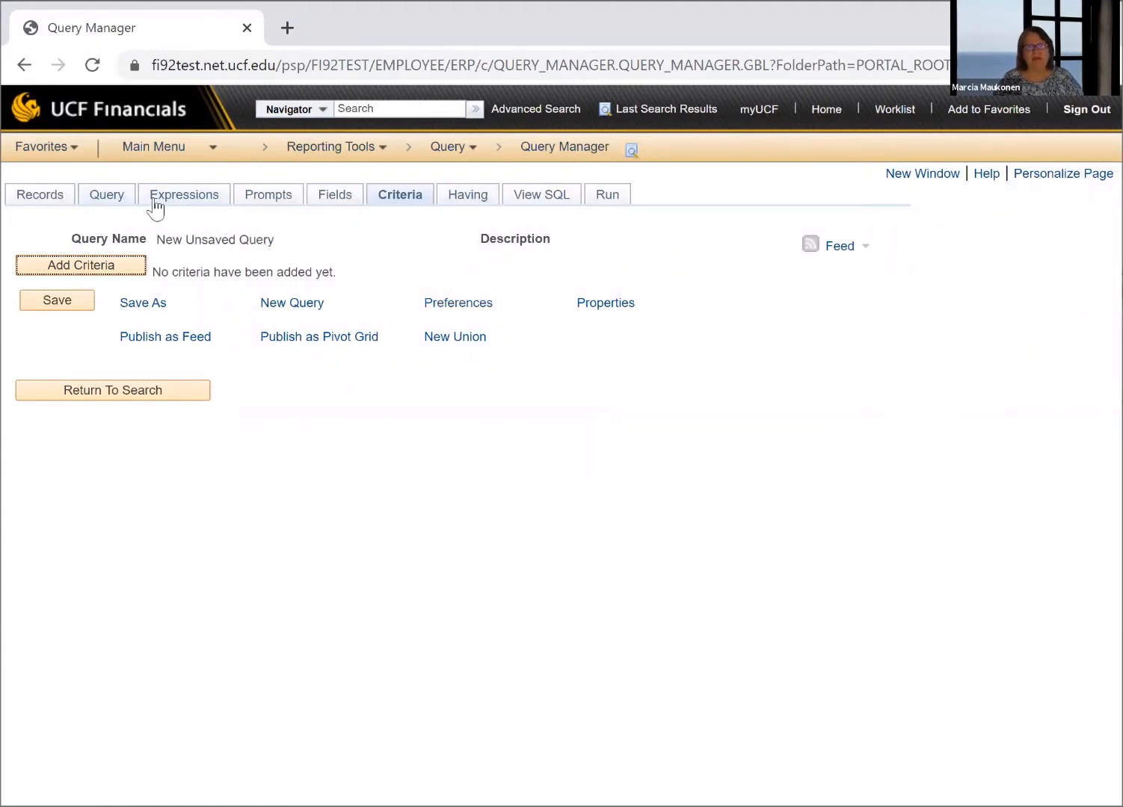
pyautogui.click(108, 205)
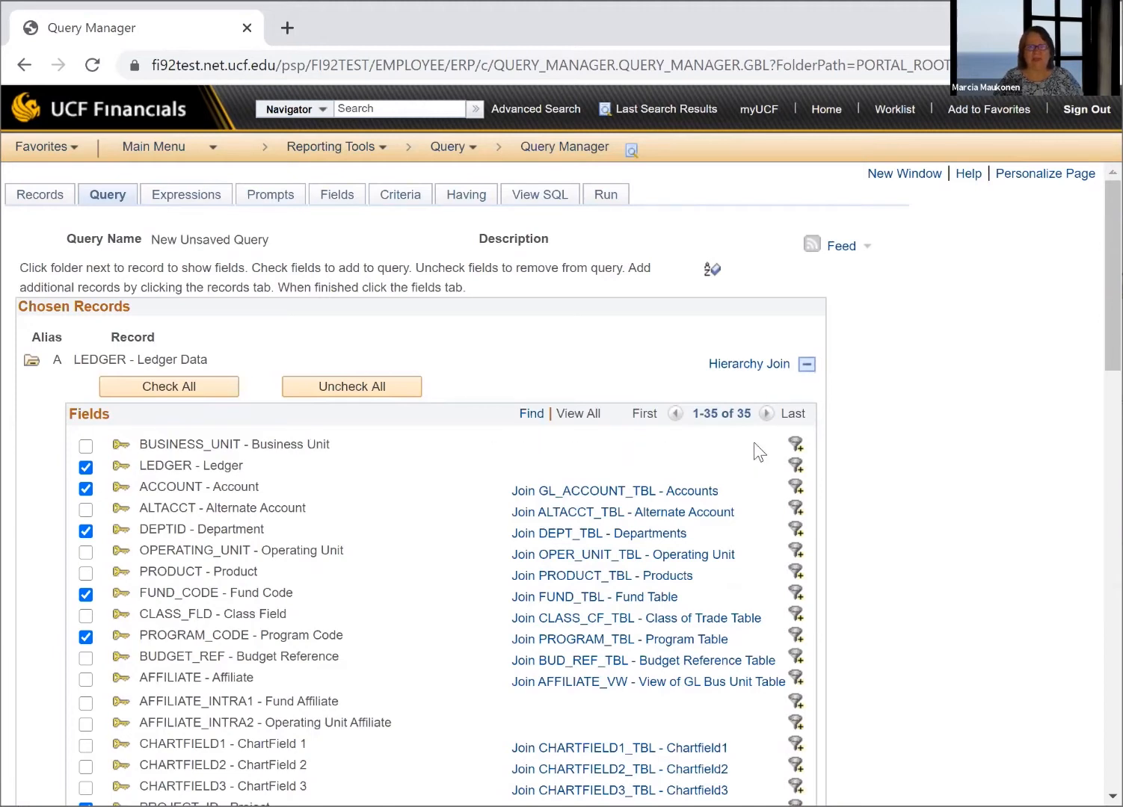
pyautogui.click(795, 444)
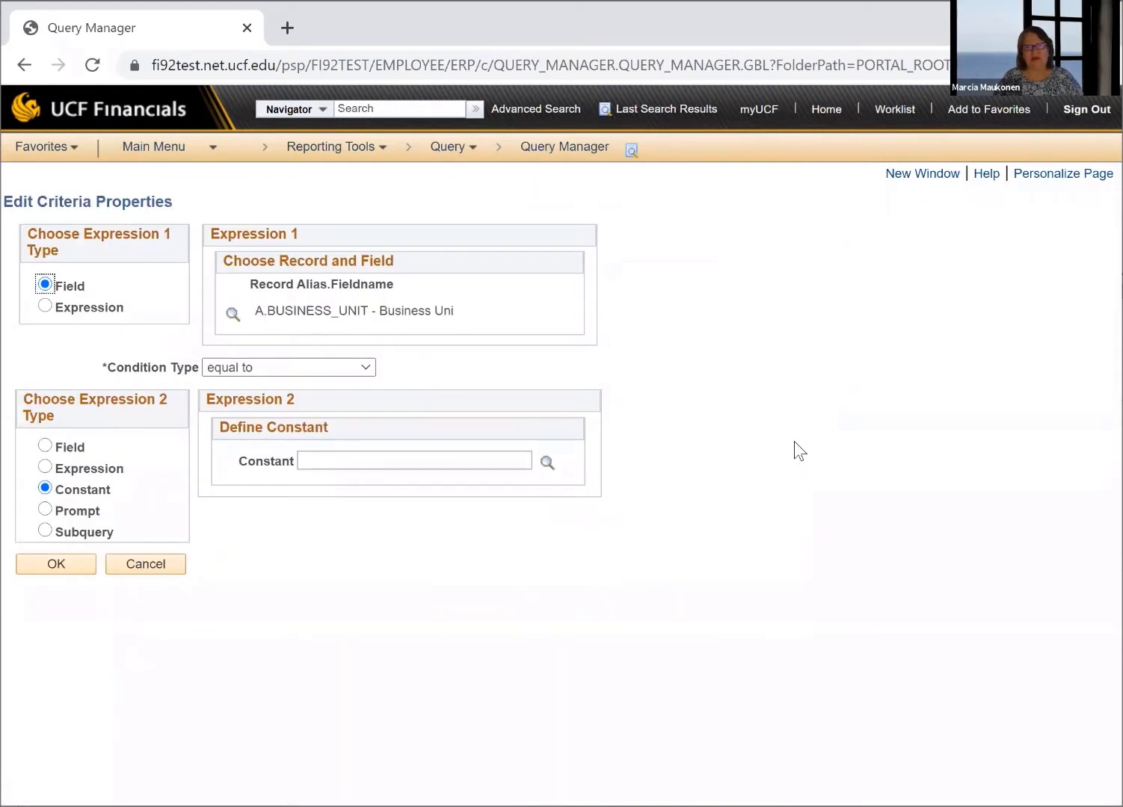
pyautogui.click(355, 458)
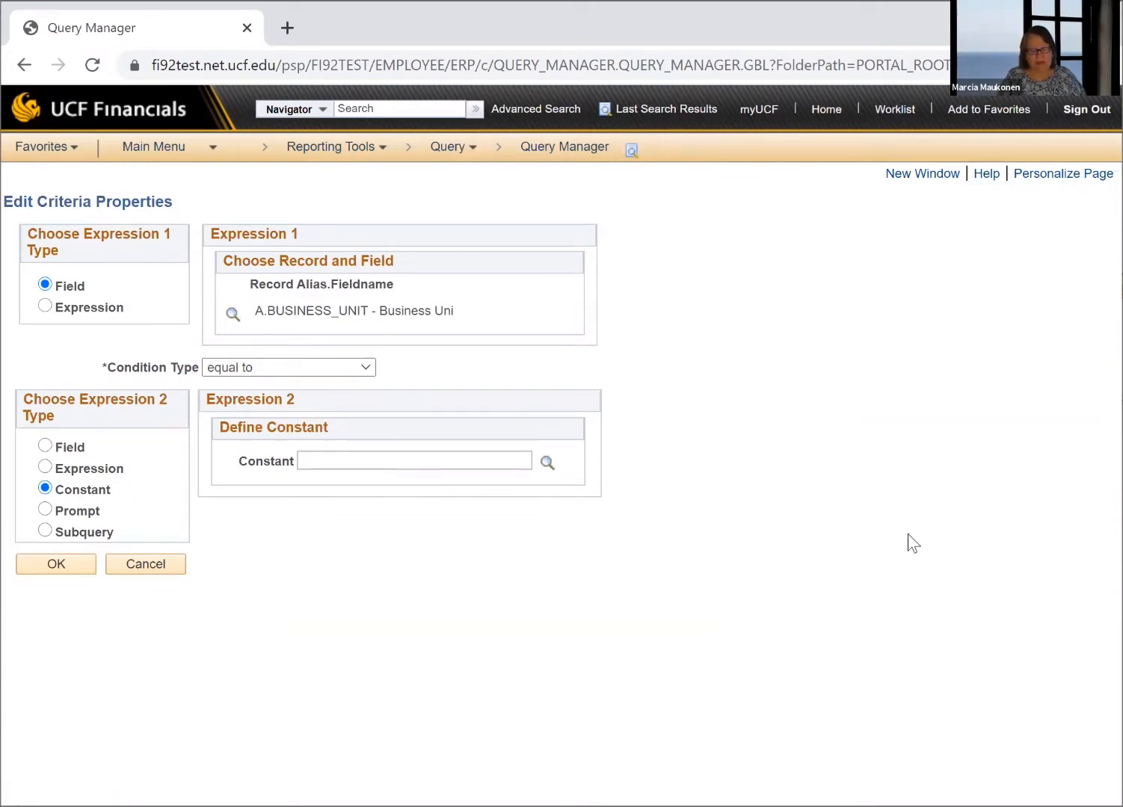
pyautogui.write('U')
pyautogui.press('BackSpace')
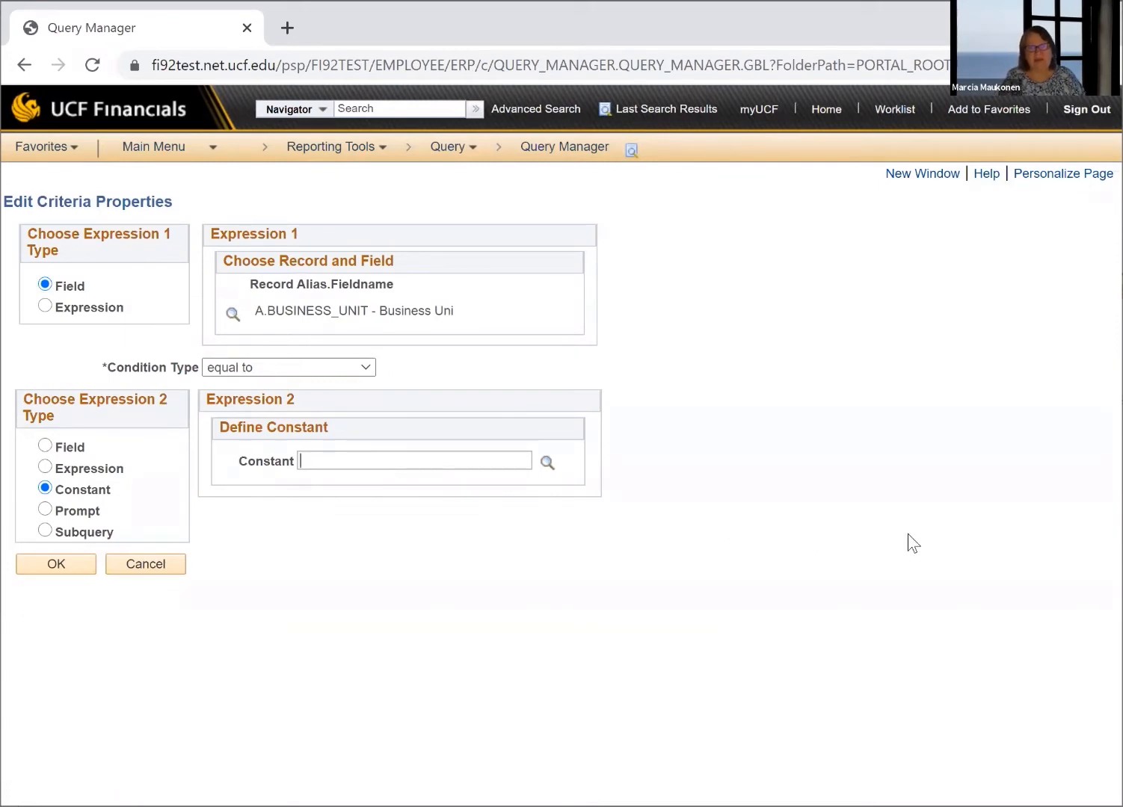
pyautogui.write('UCF01')
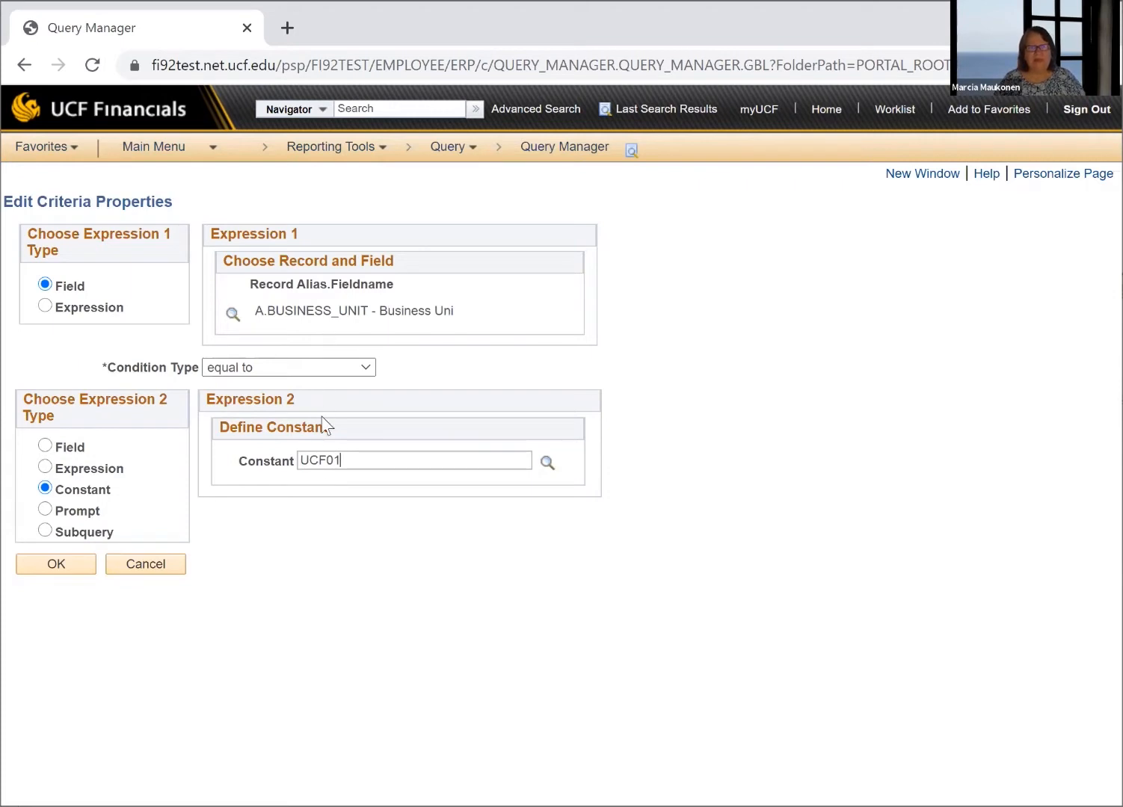
# Look through the available condition types and the Field, Expression, Constant and Prompt options for Expression 2, returning to Constant
pyautogui.click(369, 370)
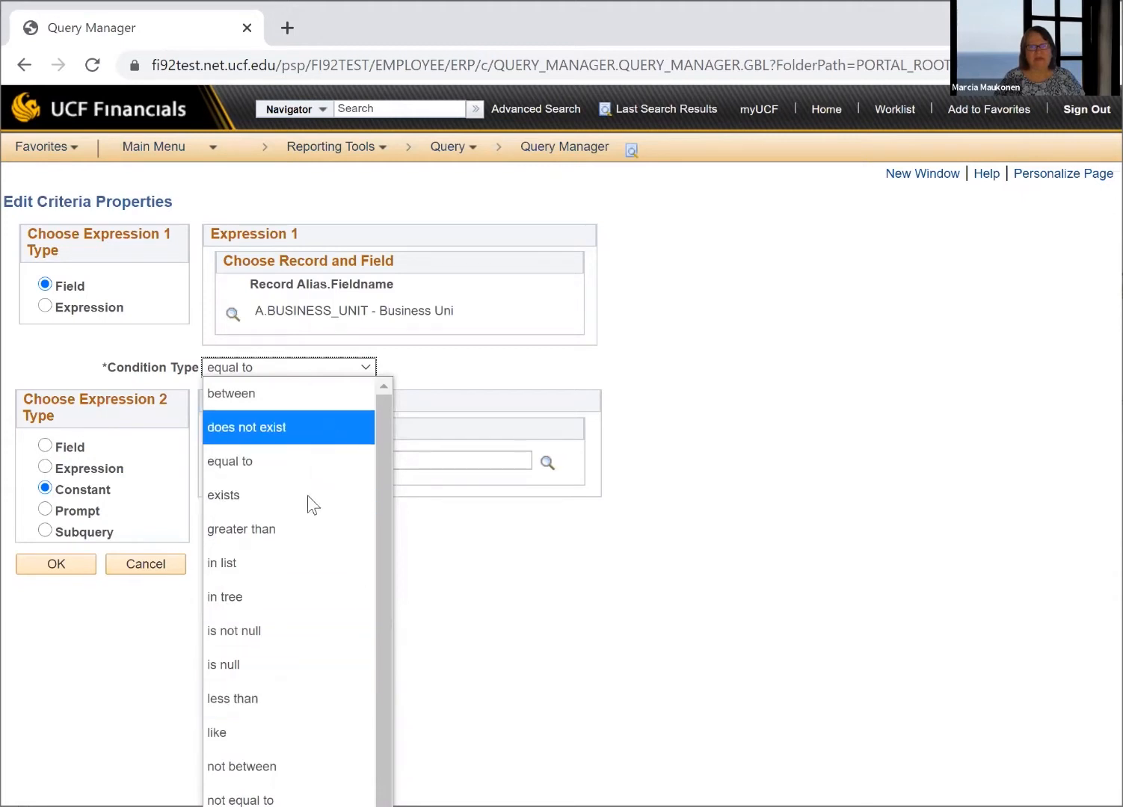
pyautogui.click(530, 544)
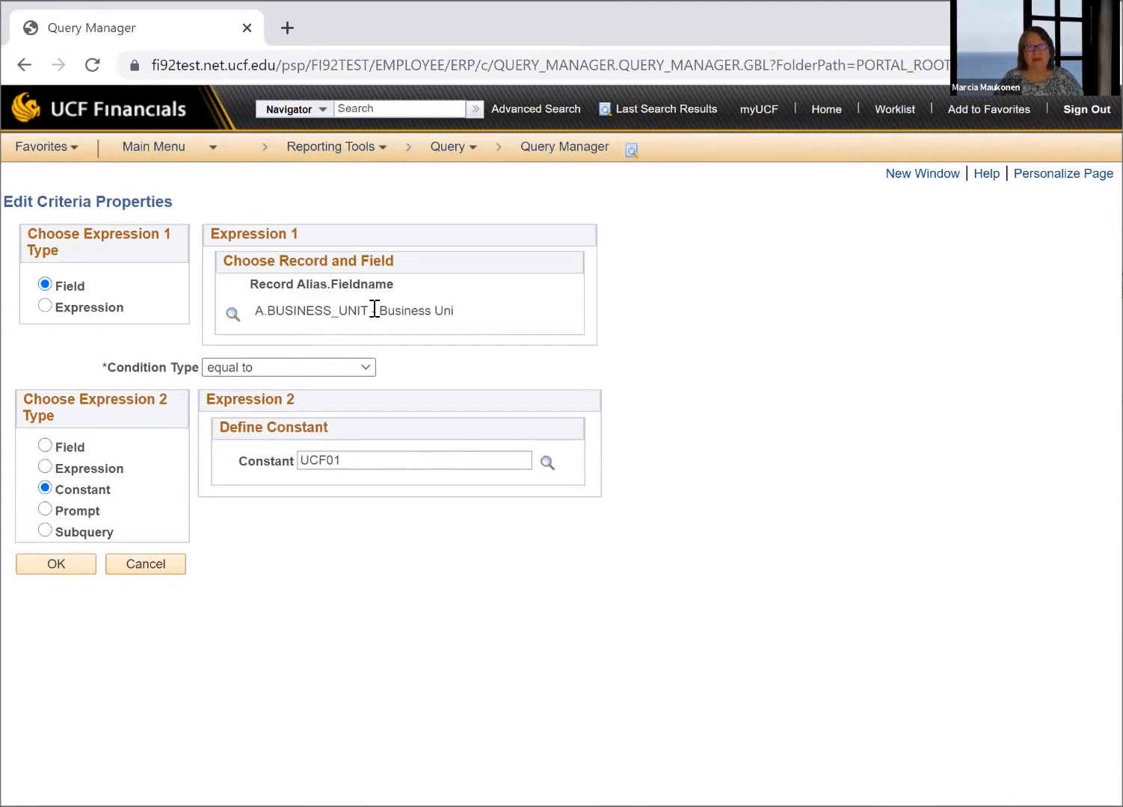
pyautogui.click(44, 446)
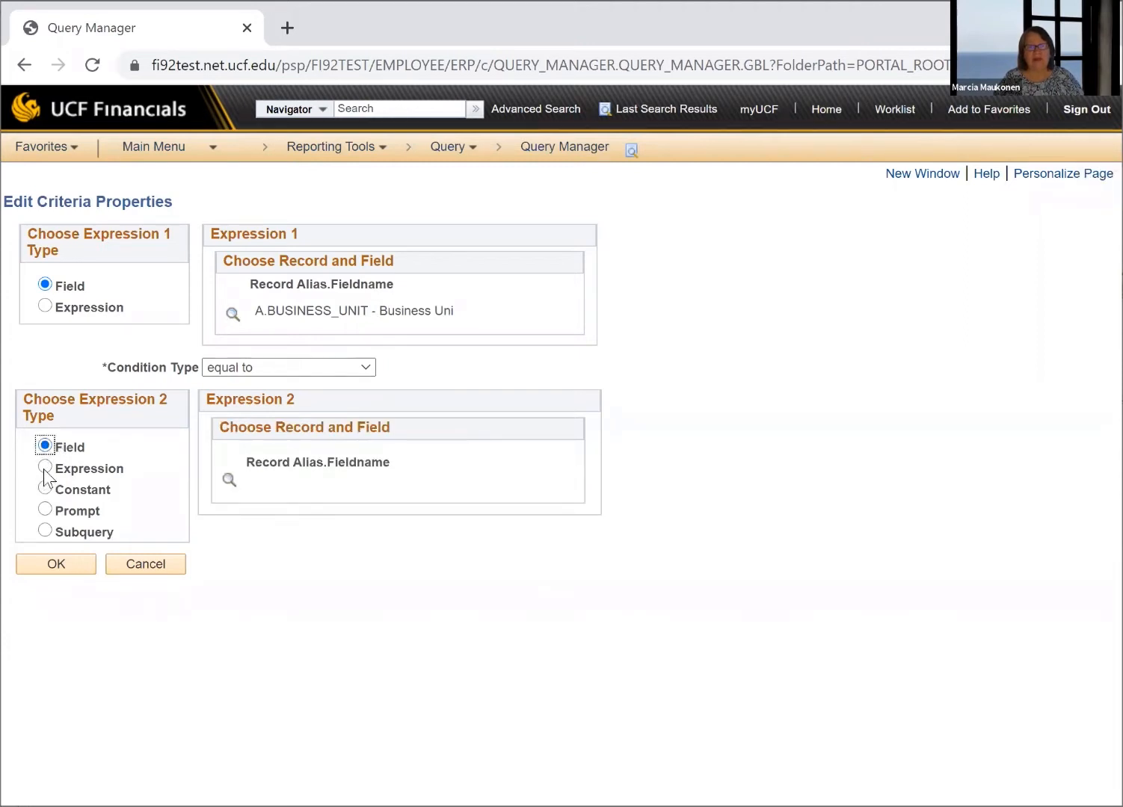
pyautogui.click(45, 468)
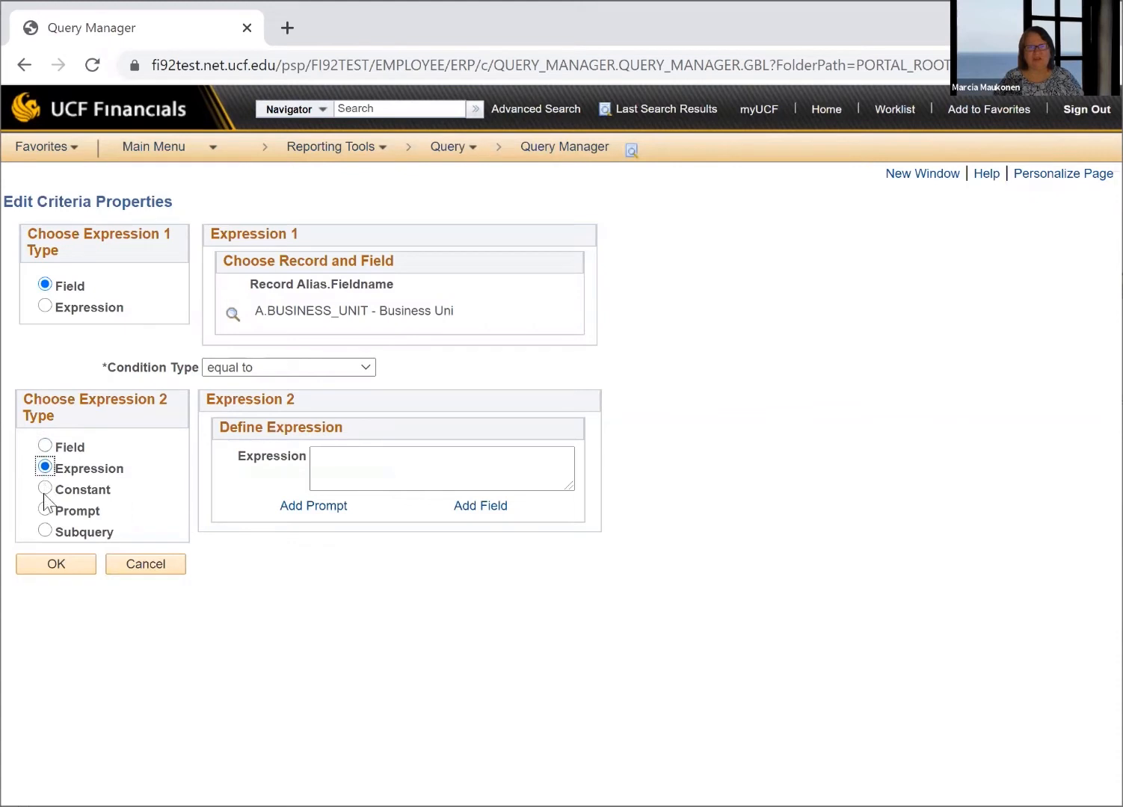
pyautogui.click(44, 491)
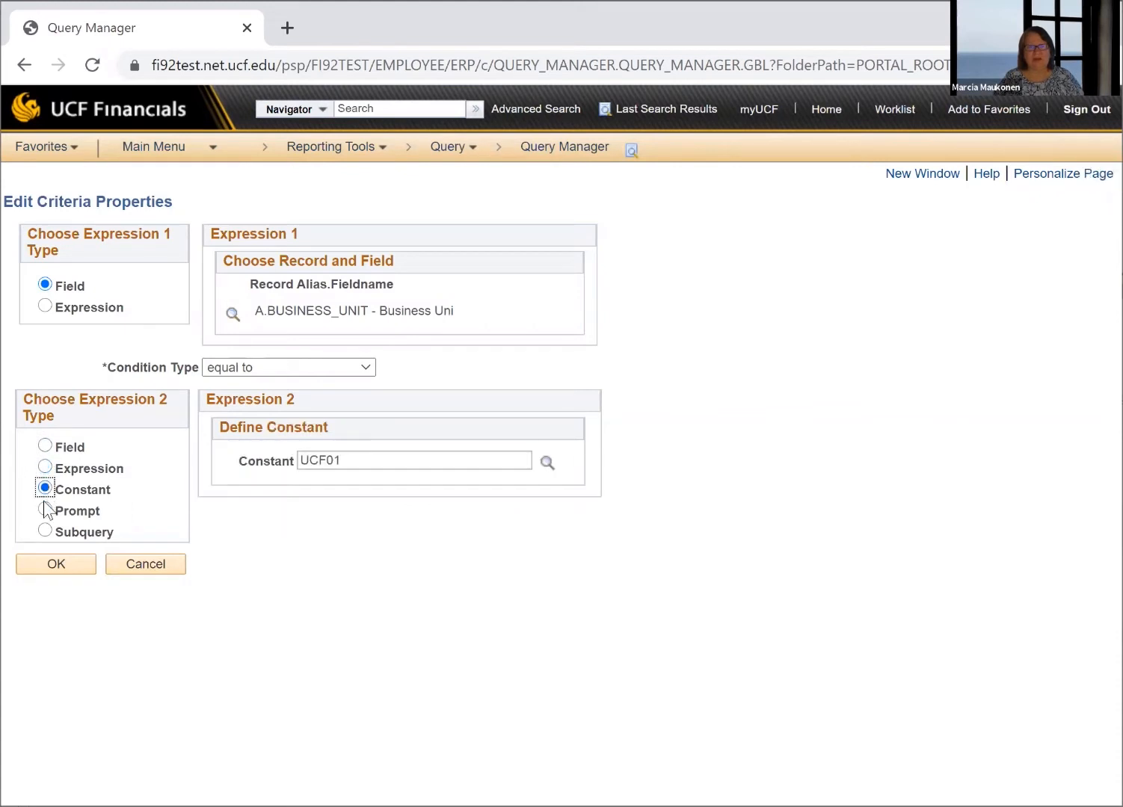
pyautogui.click(45, 510)
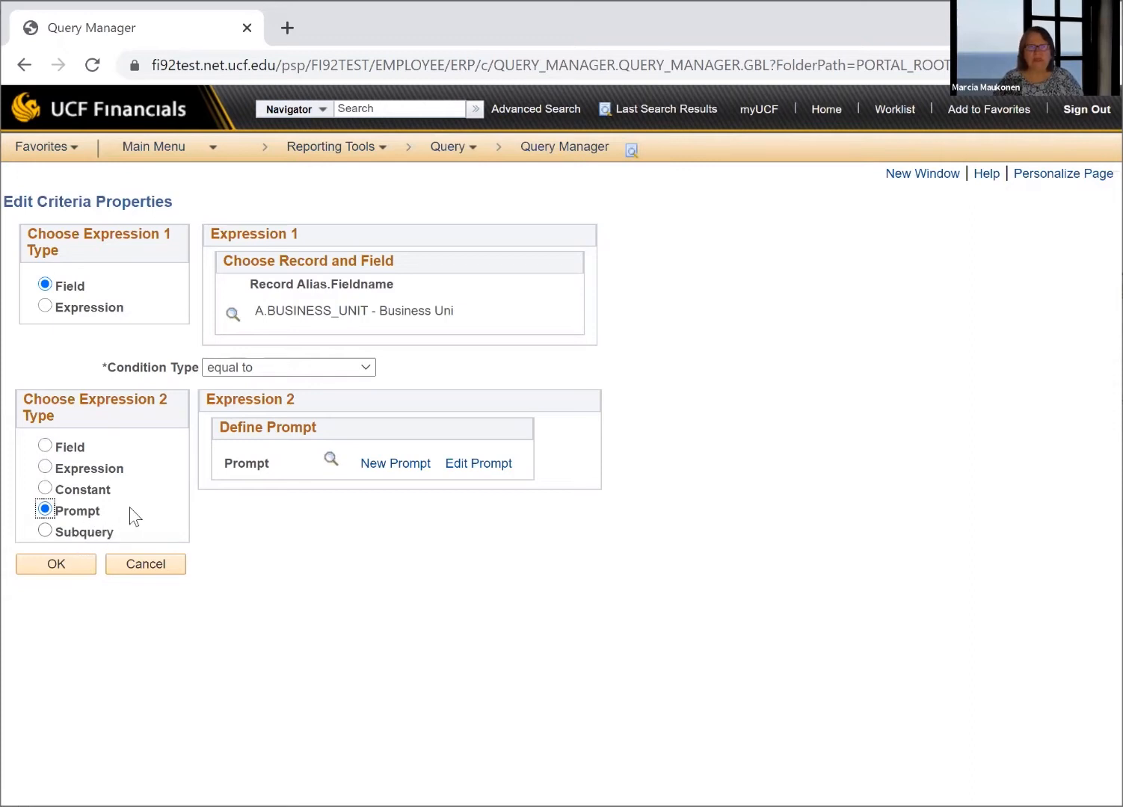
pyautogui.click(44, 488)
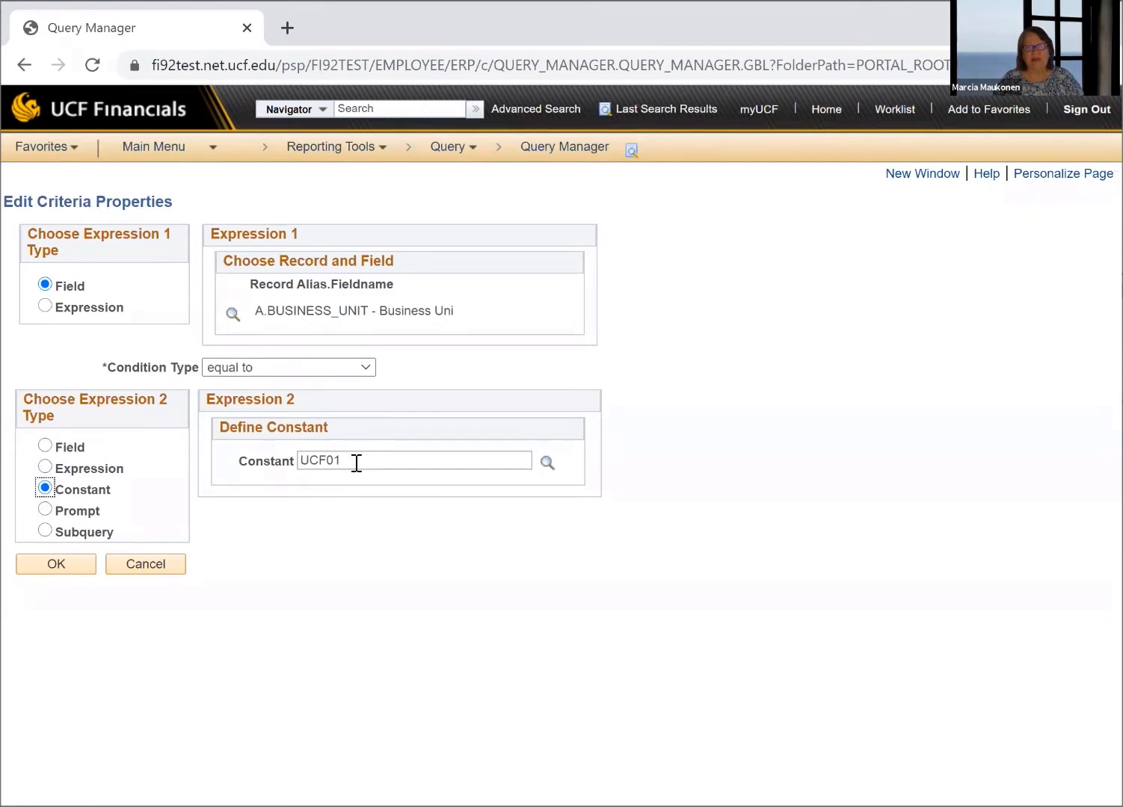
# Accept the Business Unit criterion and check the query's field list and criteria list
pyautogui.click(69, 565)
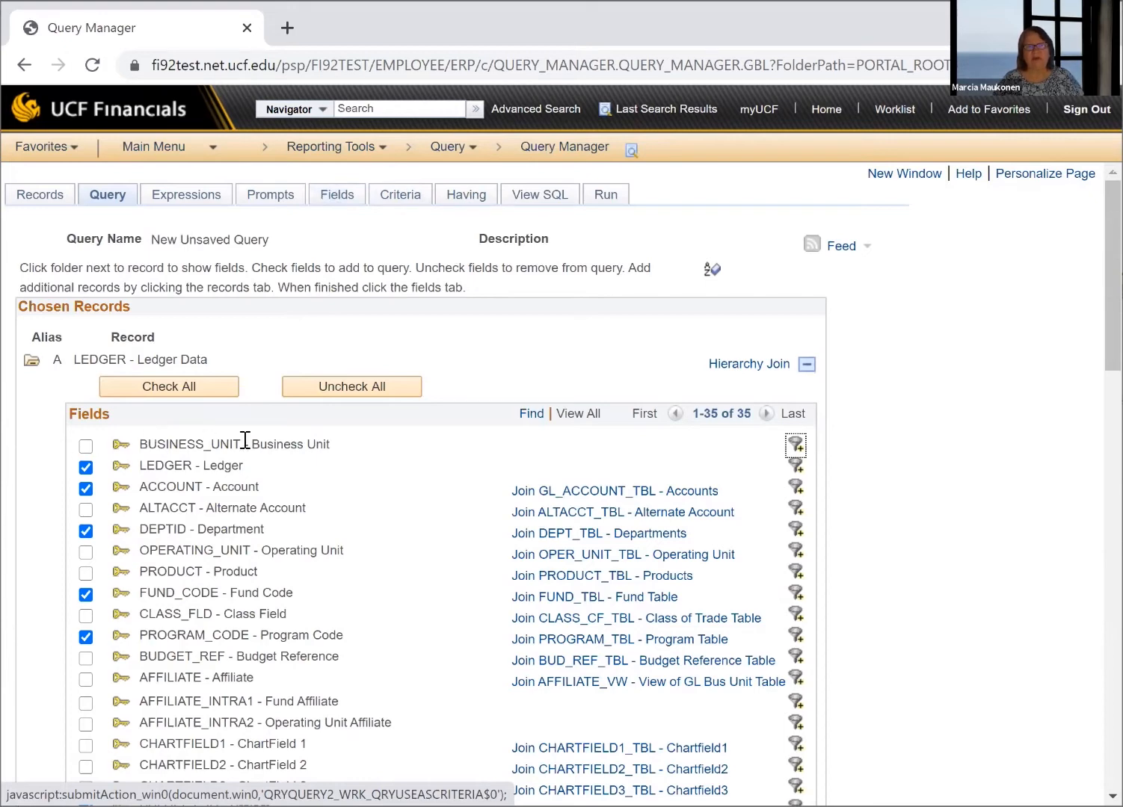
pyautogui.click(349, 208)
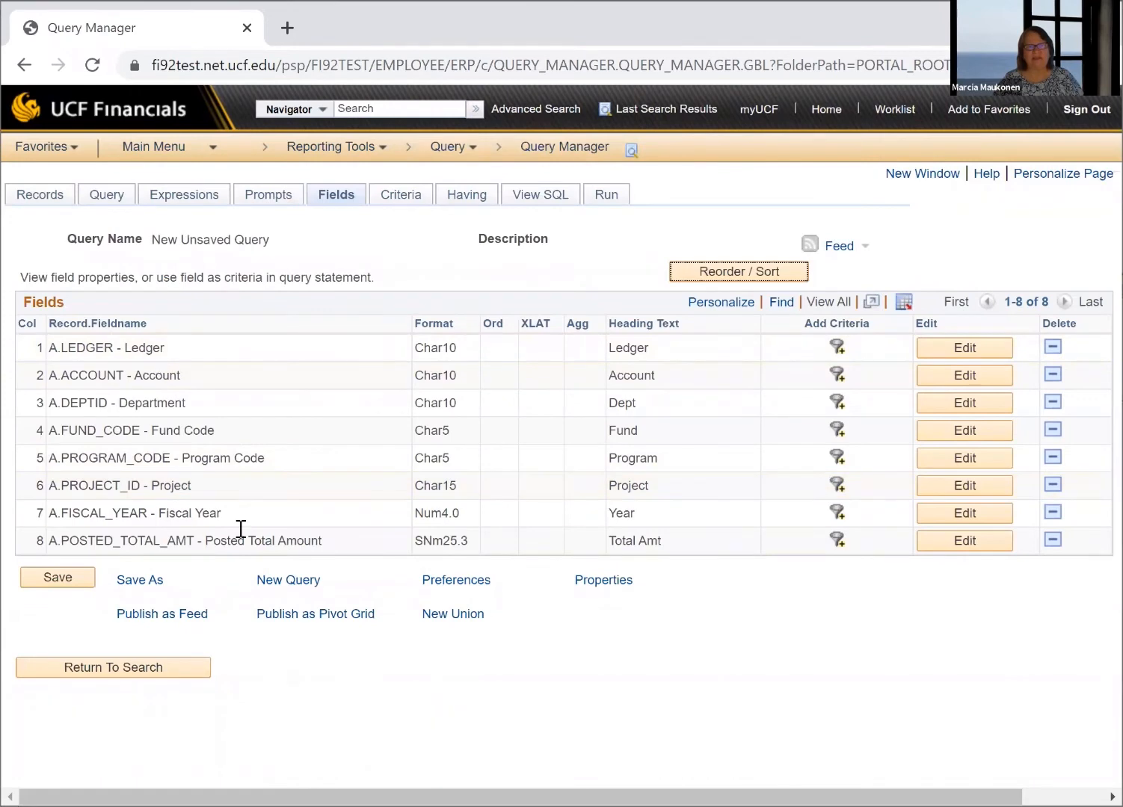
pyautogui.click(398, 197)
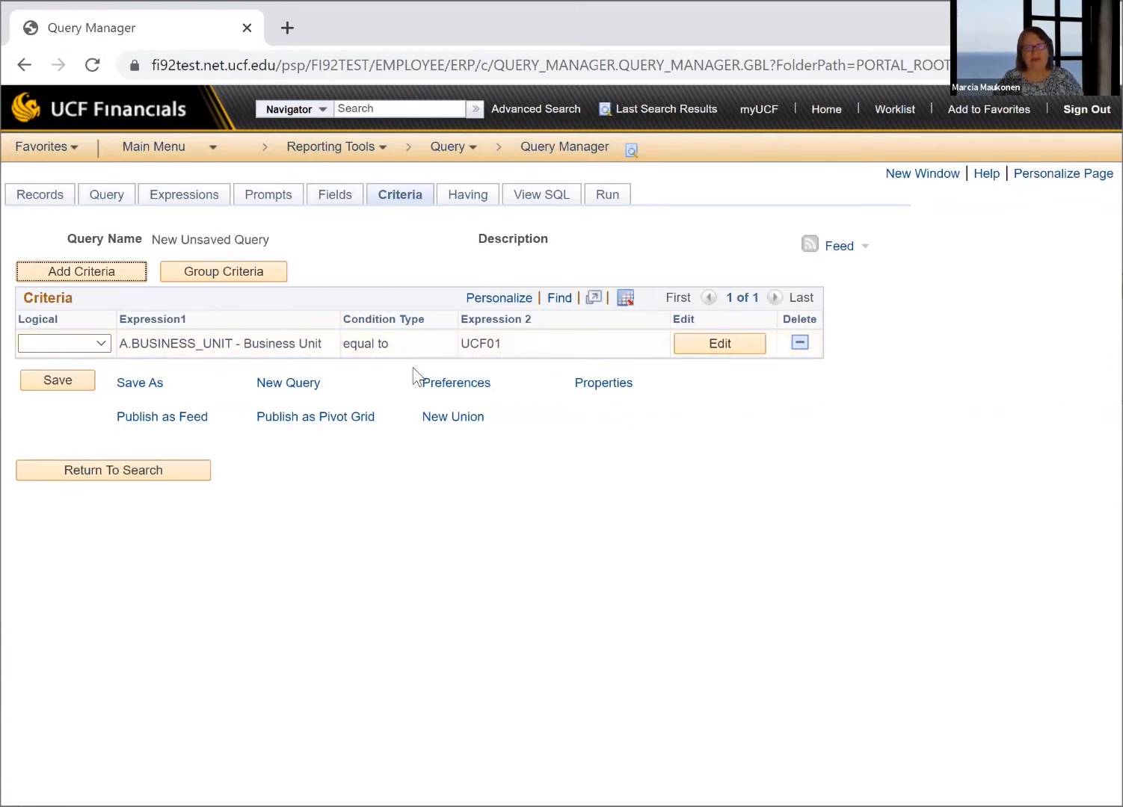
# Add a criterion for Statistics Code equal to 3, check it in the criteria list and delete it
pyautogui.click(104, 196)
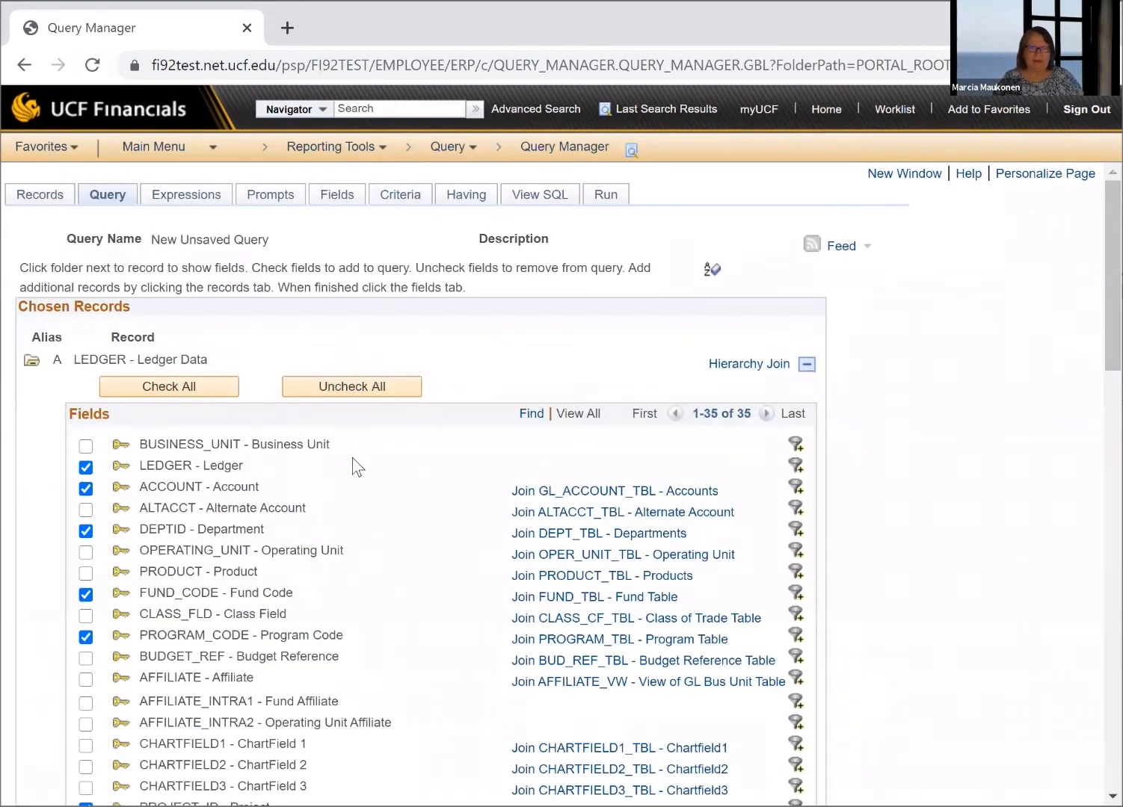
pyautogui.scroll(-10, 290, 459)
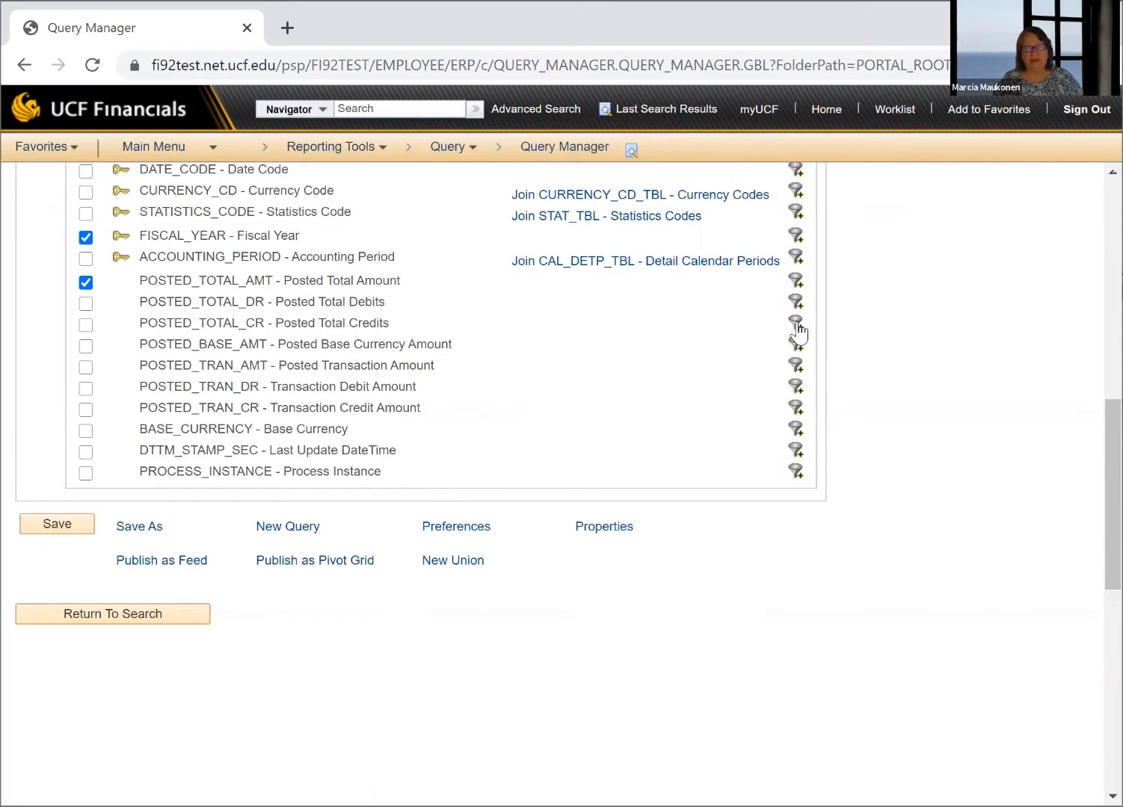
pyautogui.click(794, 213)
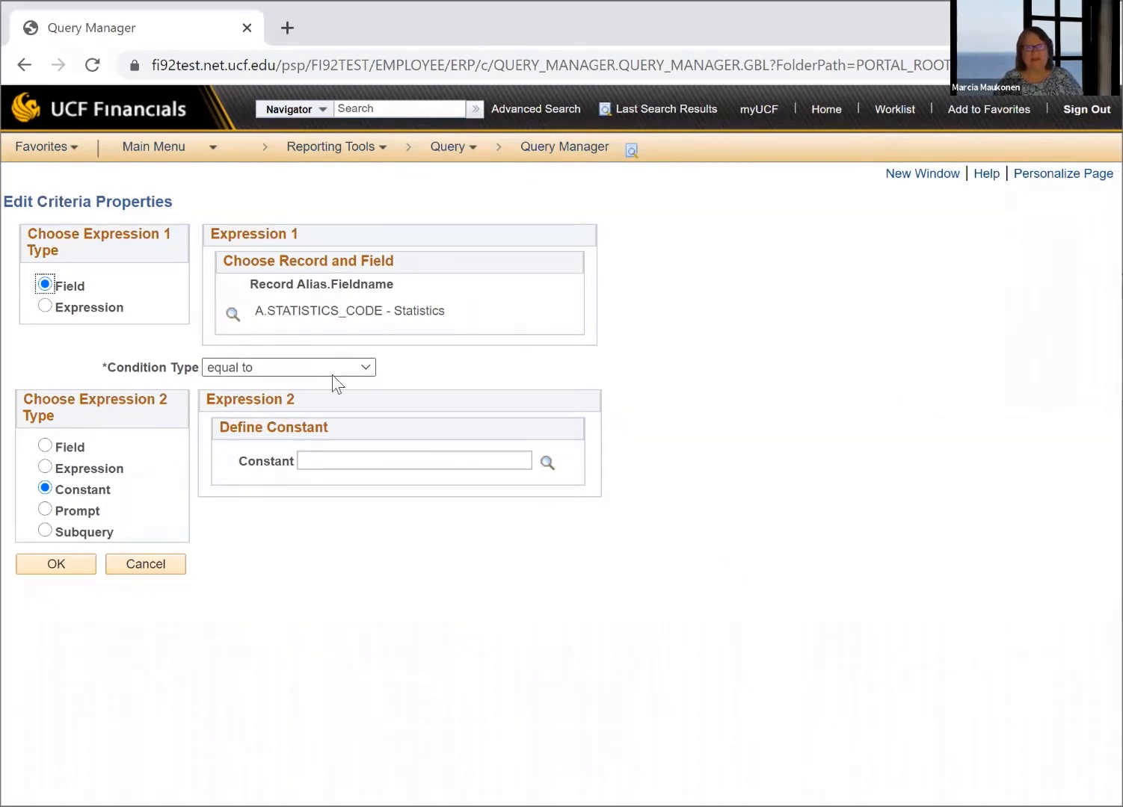
pyautogui.click(351, 458)
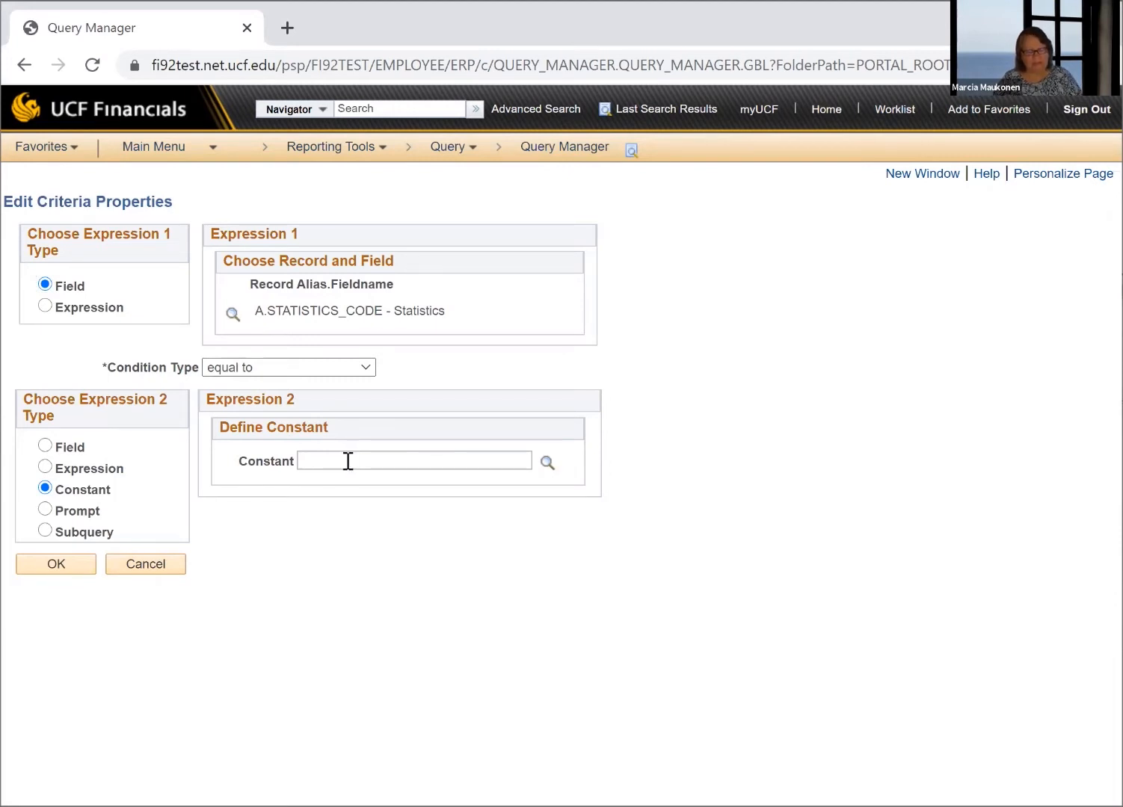
pyautogui.write('3')
pyautogui.click(45, 567)
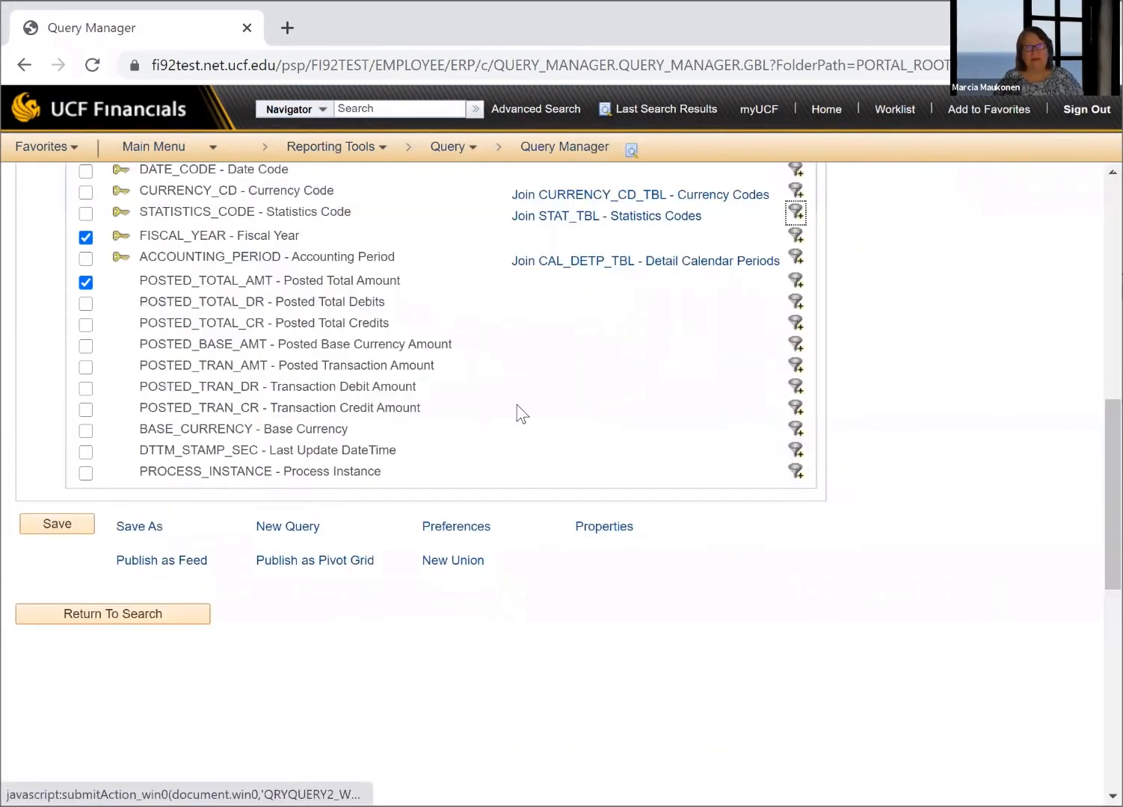
pyautogui.scroll(10, 757, 434)
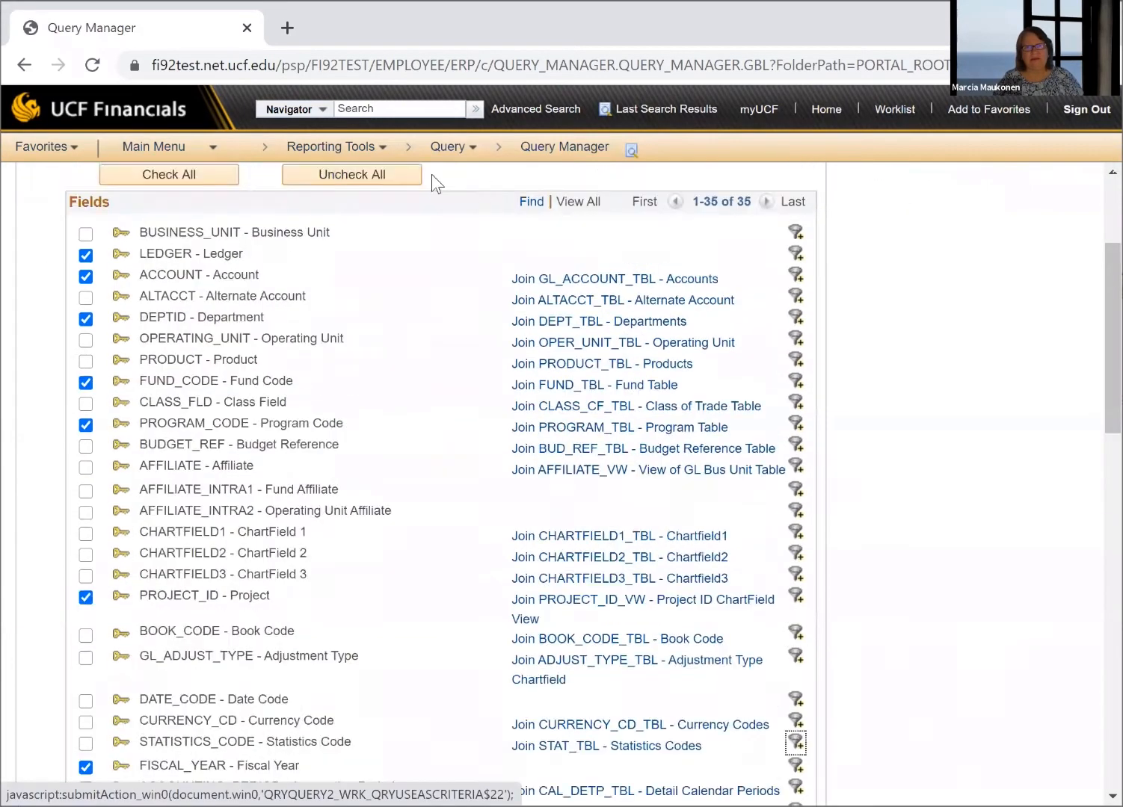
pyautogui.click(402, 200)
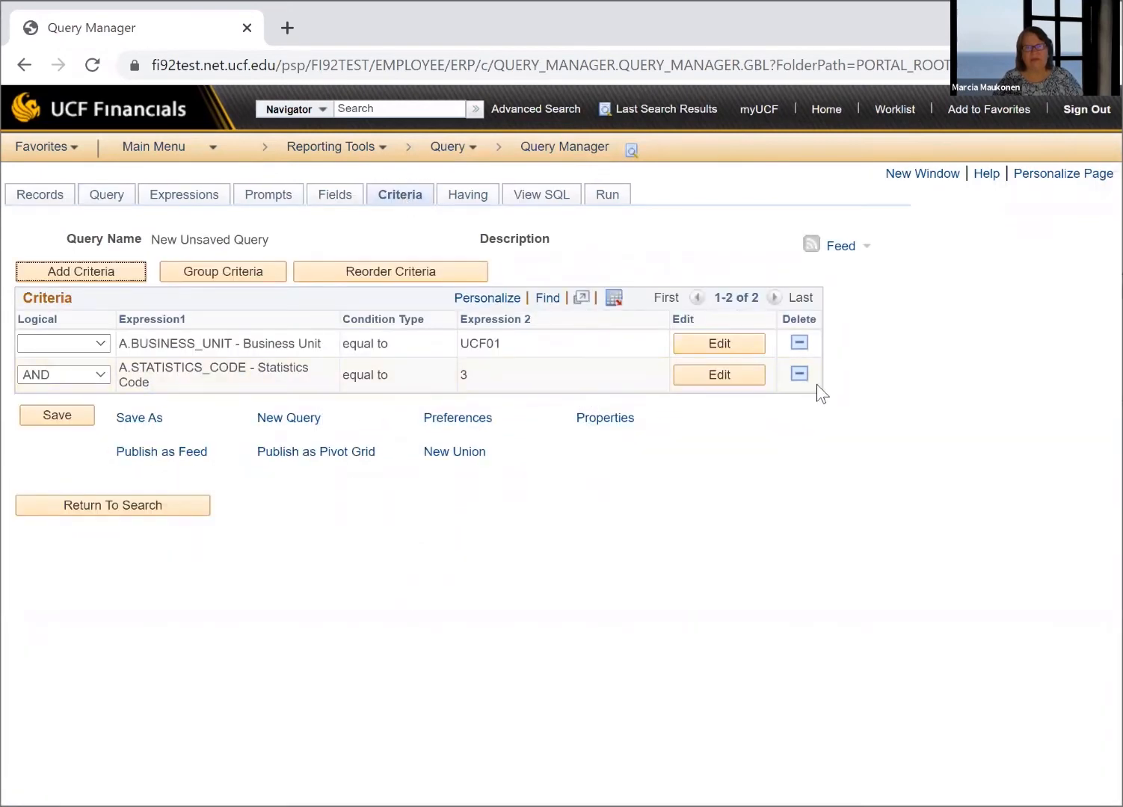
pyautogui.click(798, 374)
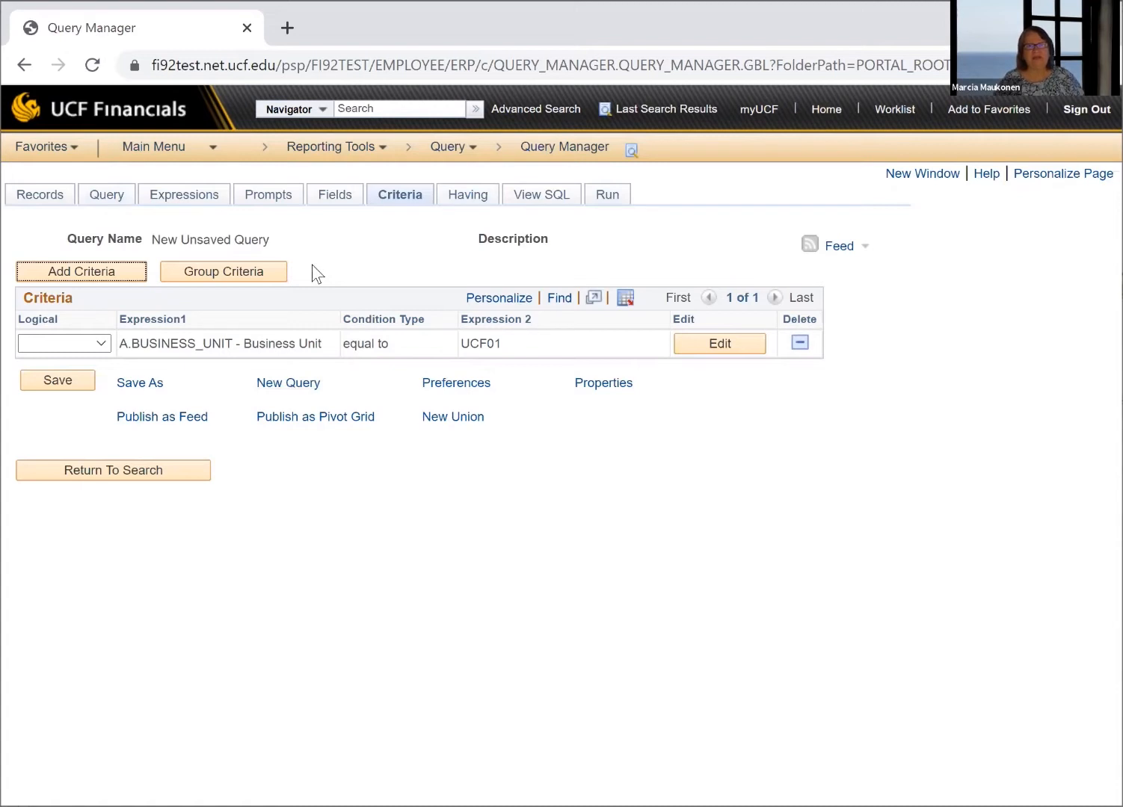
# From the query's field list, add a criterion requiring Fiscal Year to equal 2020
pyautogui.click(334, 195)
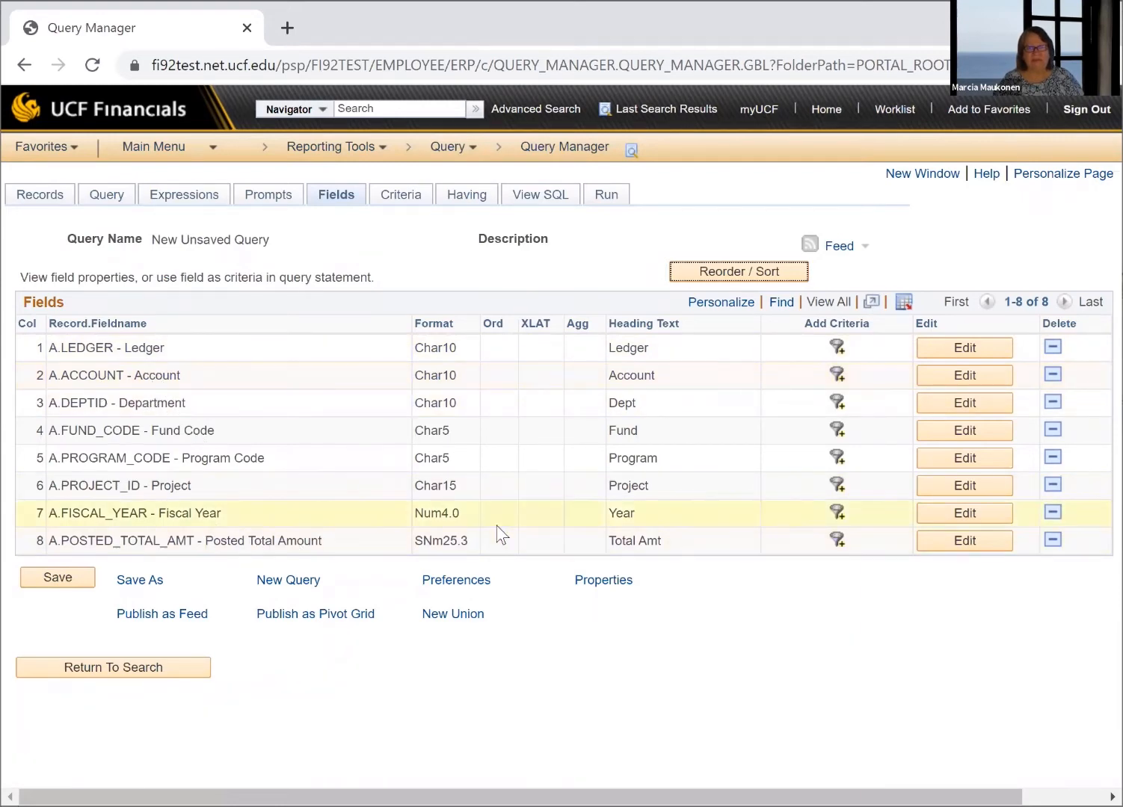
pyautogui.click(837, 511)
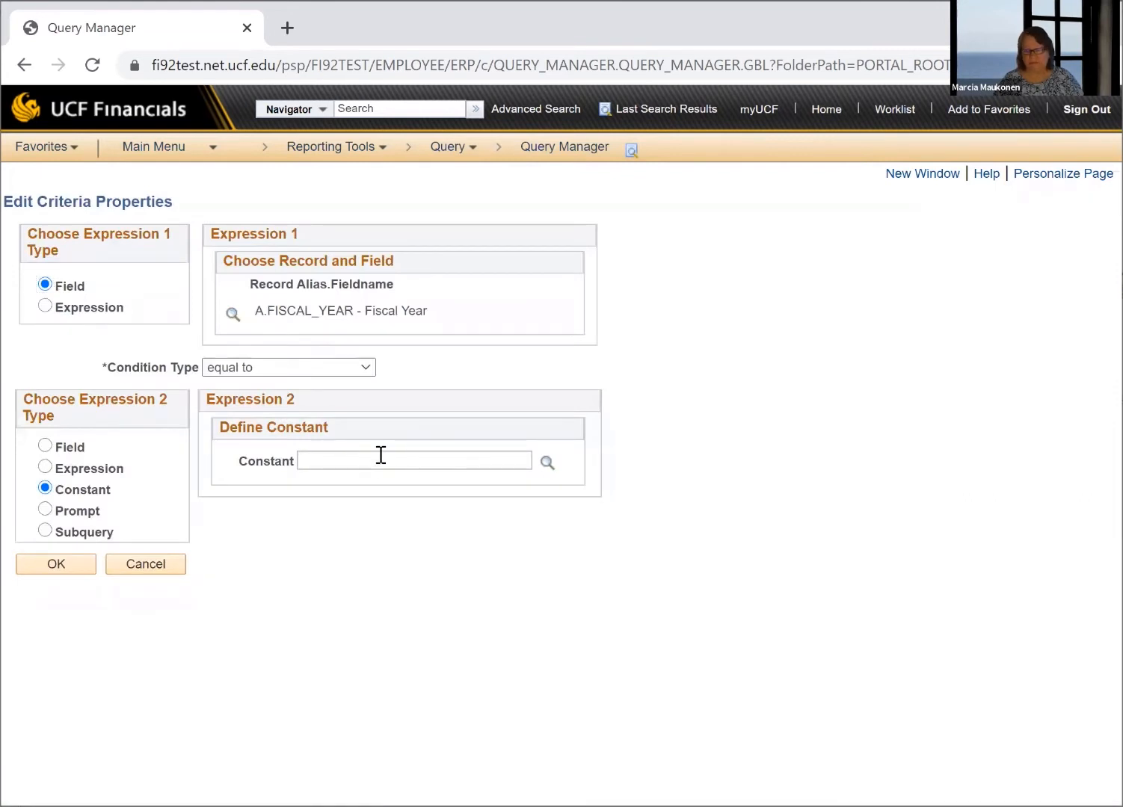
pyautogui.write('2020')
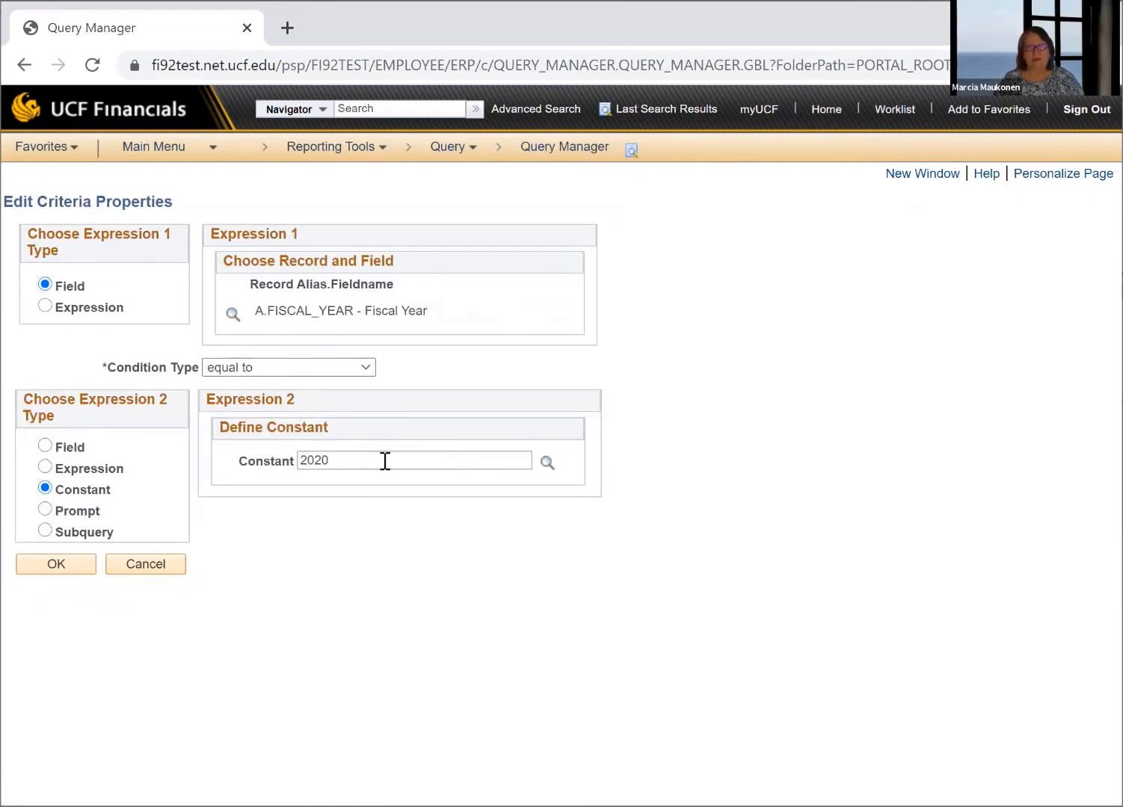
pyautogui.click(53, 563)
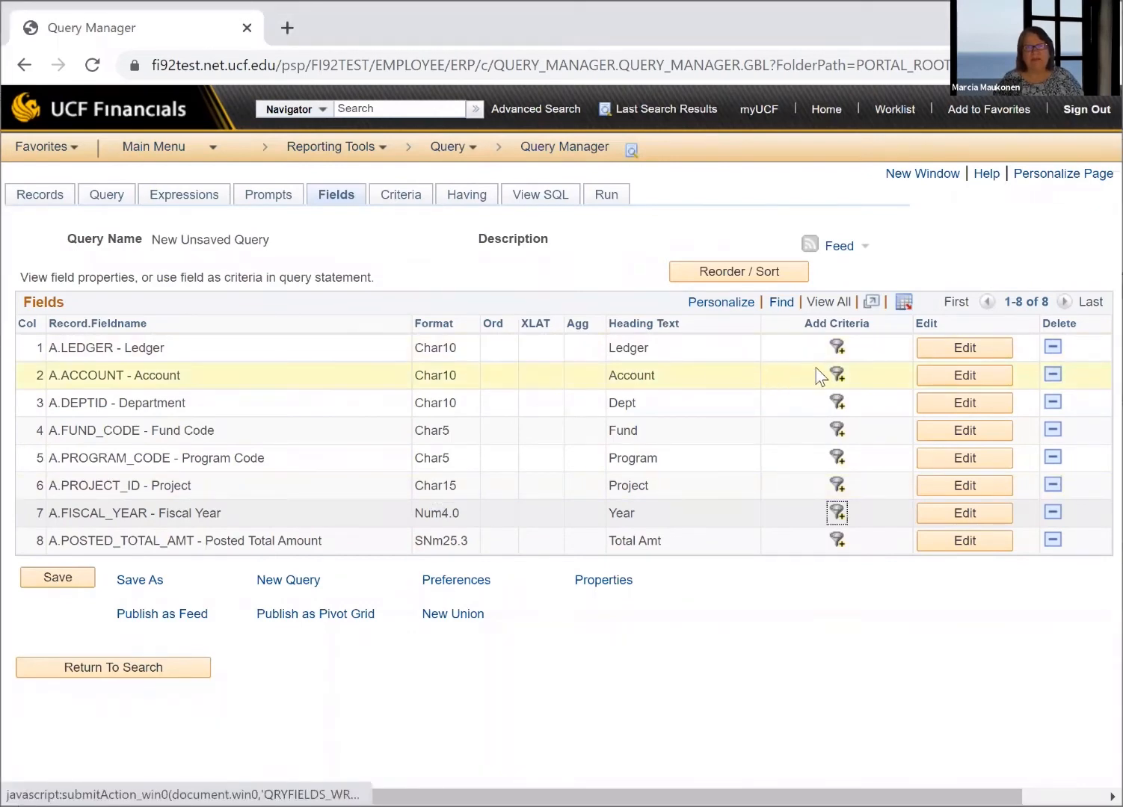
# Add a criterion requiring the Account field to equal 727199 and open the query's criteria list
pyautogui.click(837, 373)
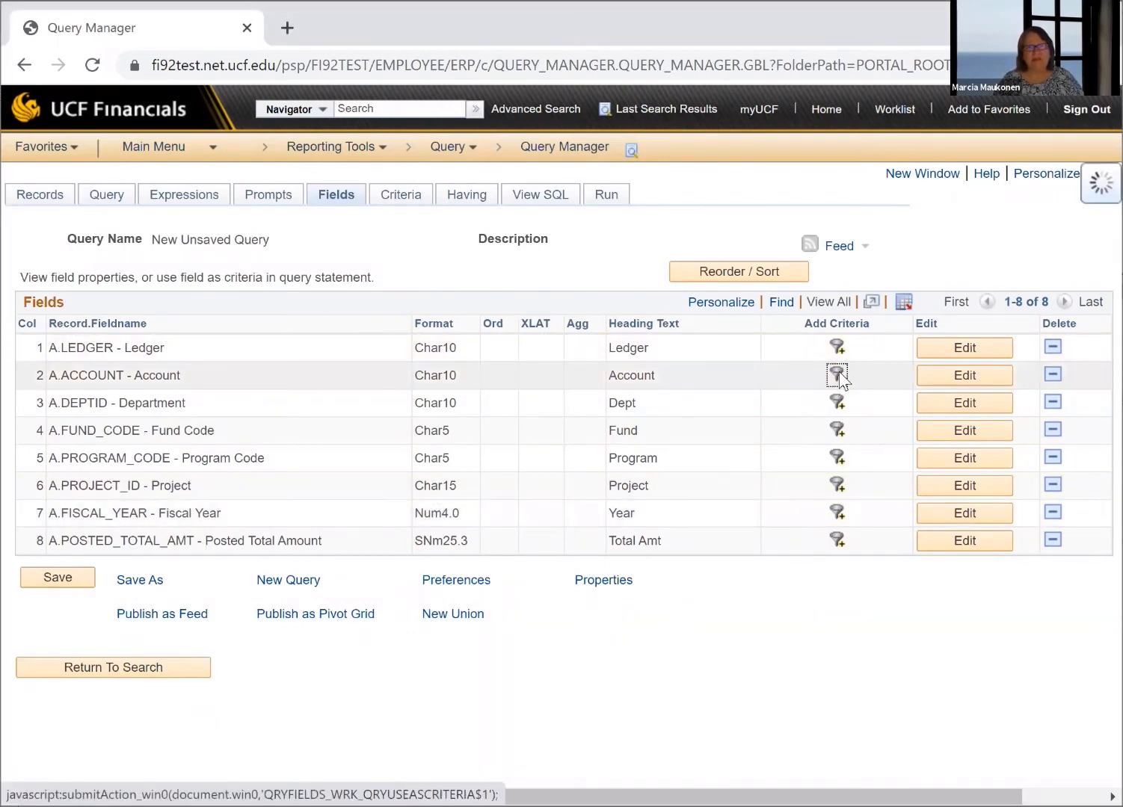
pyautogui.click(363, 452)
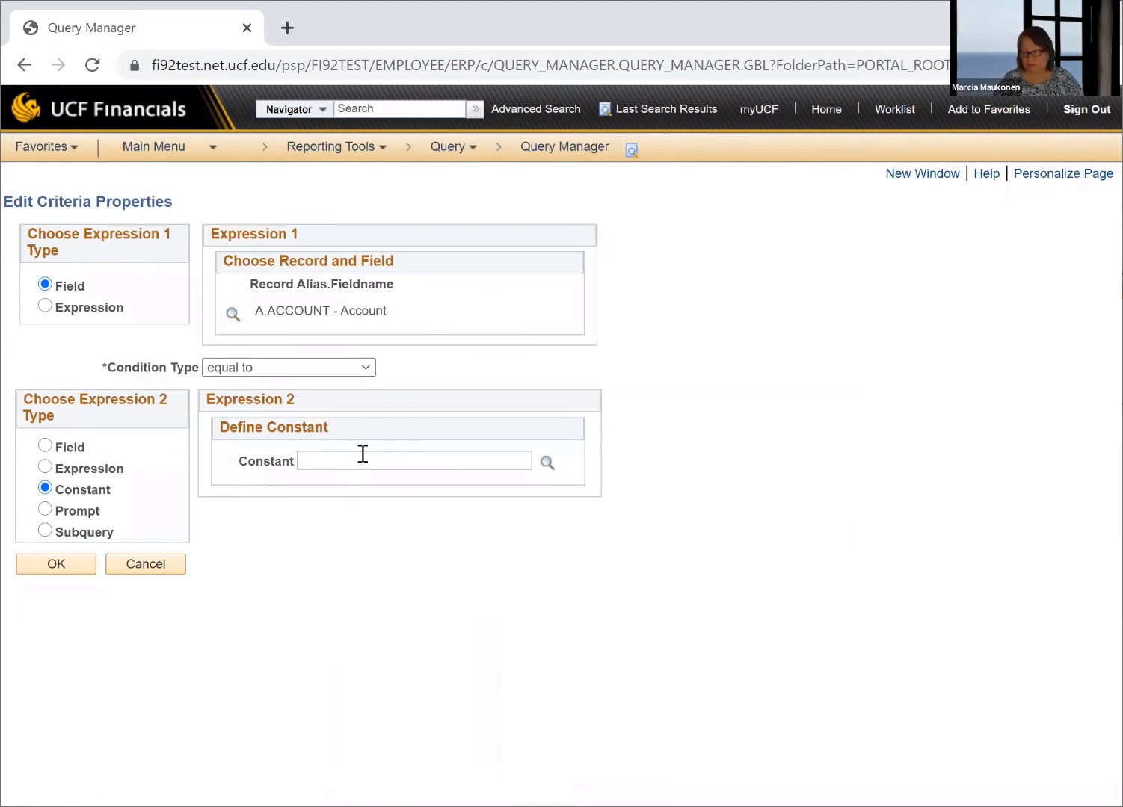
pyautogui.write('7271')
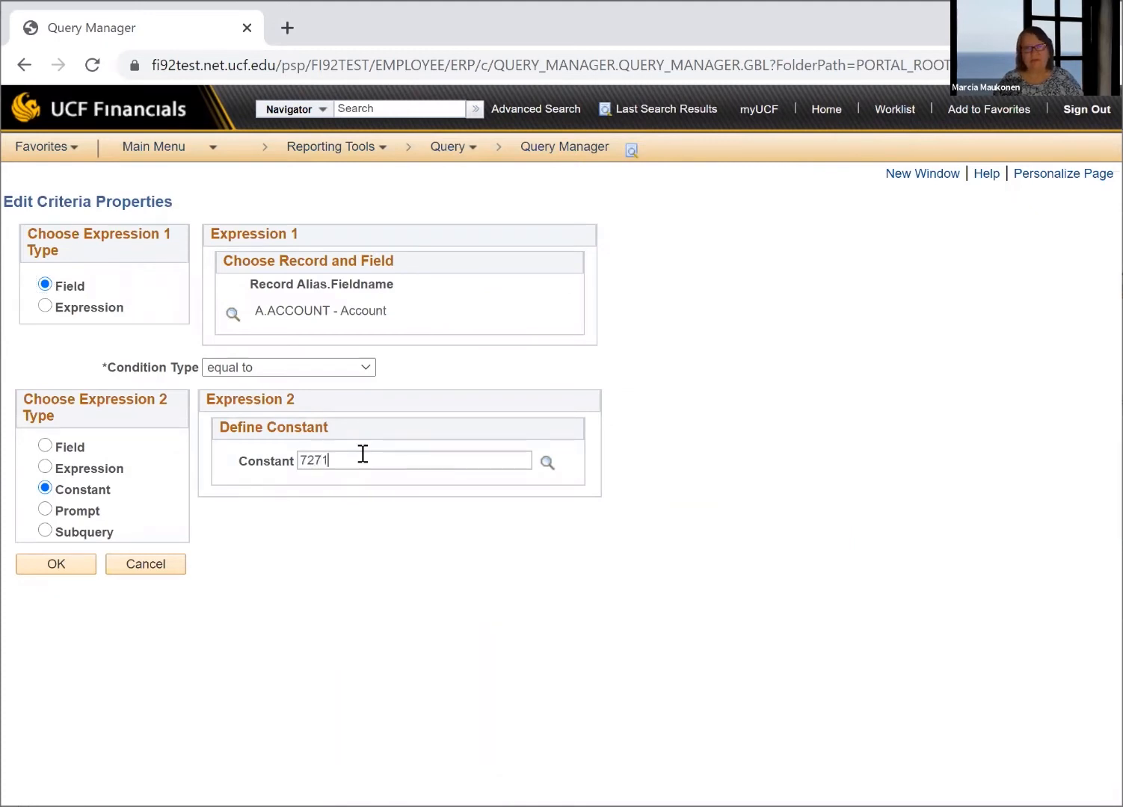
pyautogui.write('99')
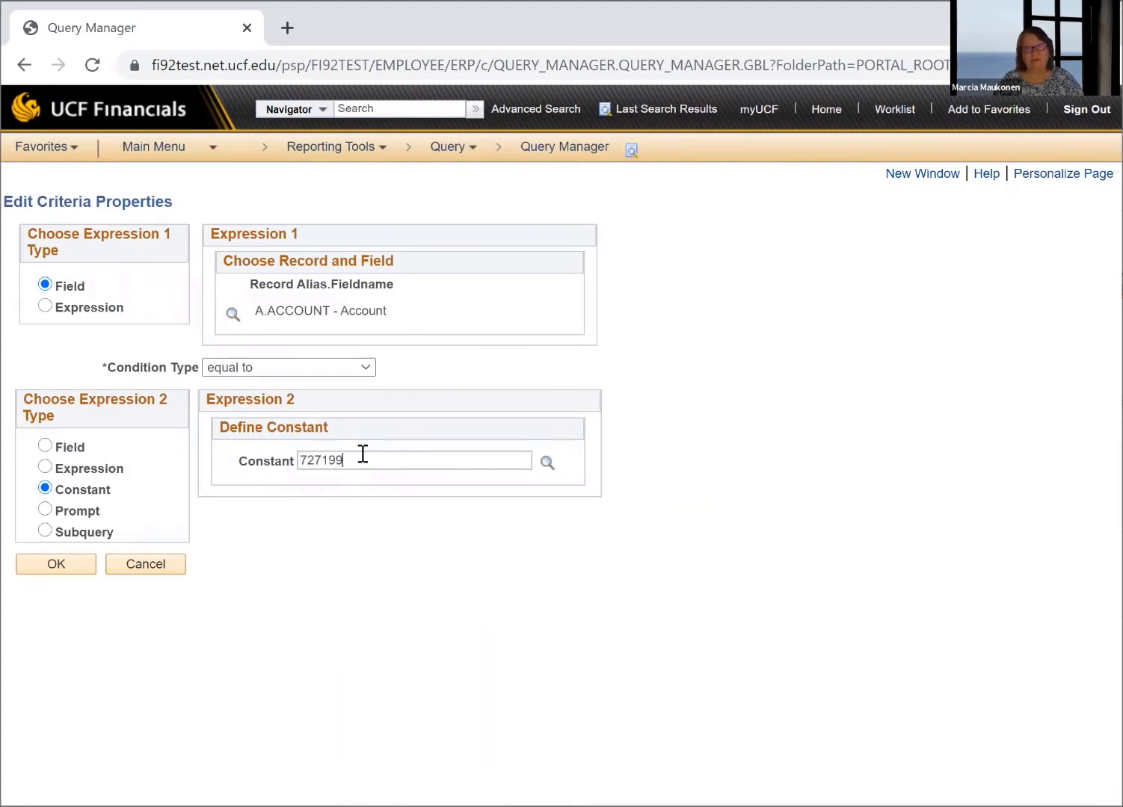
pyautogui.click(58, 567)
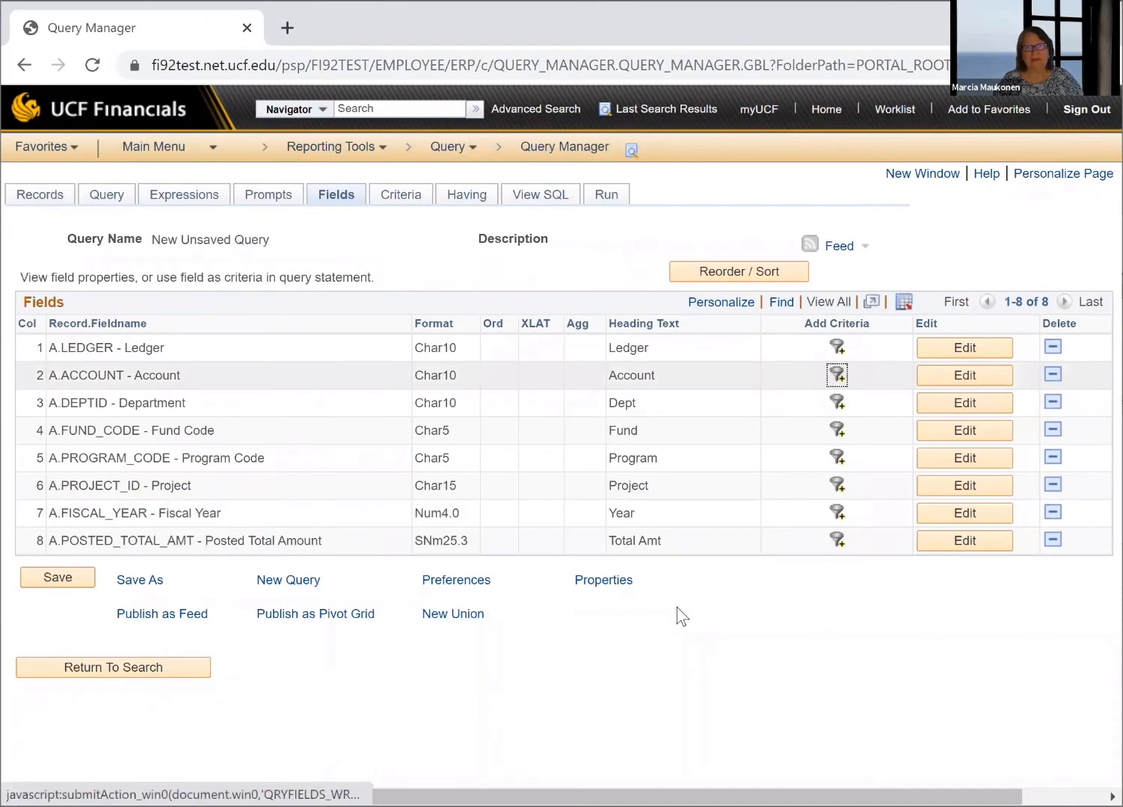
pyautogui.click(403, 196)
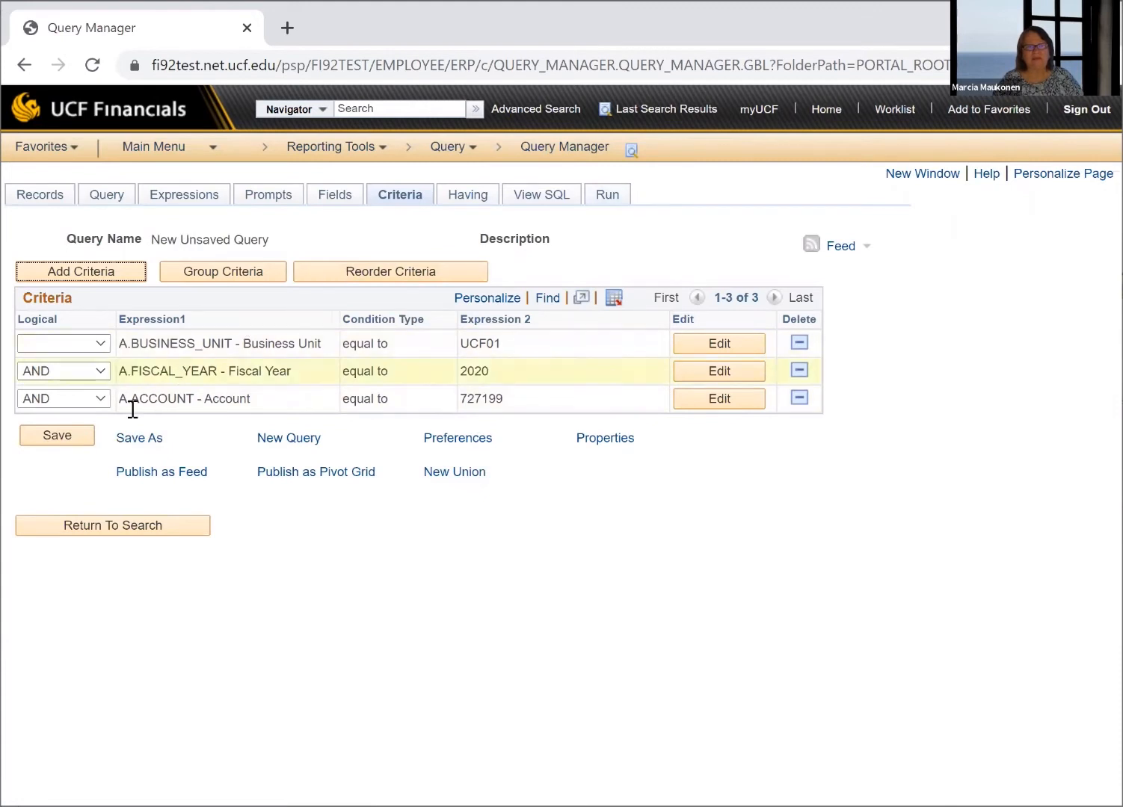
# Start saving the query, naming it LEDGER_MM with the description "Ledger Query for Class"
pyautogui.click(60, 436)
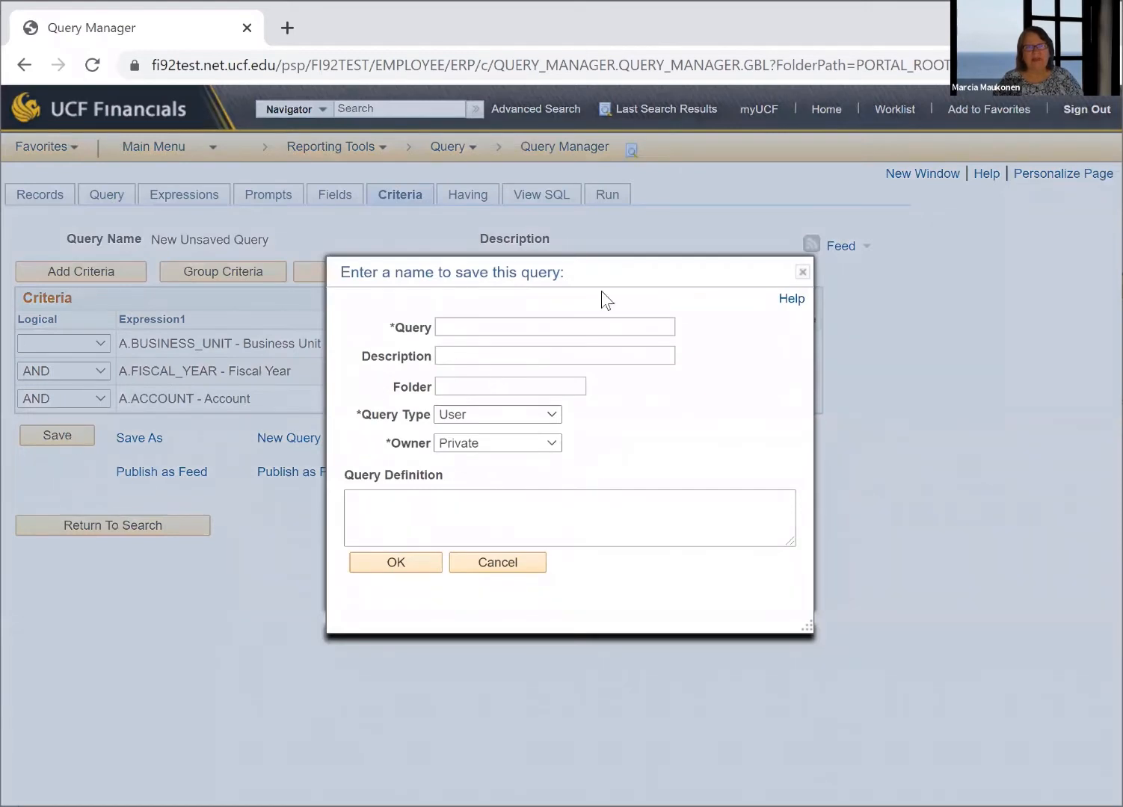
pyautogui.write('L')
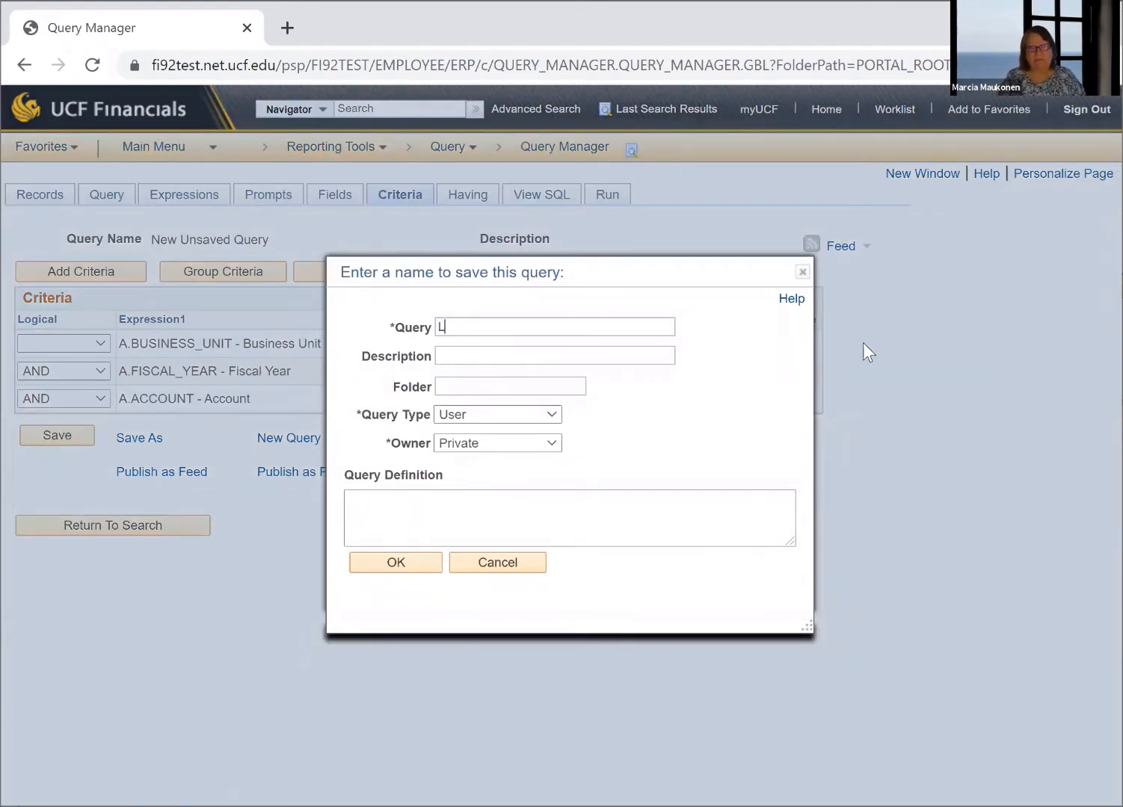
pyautogui.write('EDGER')
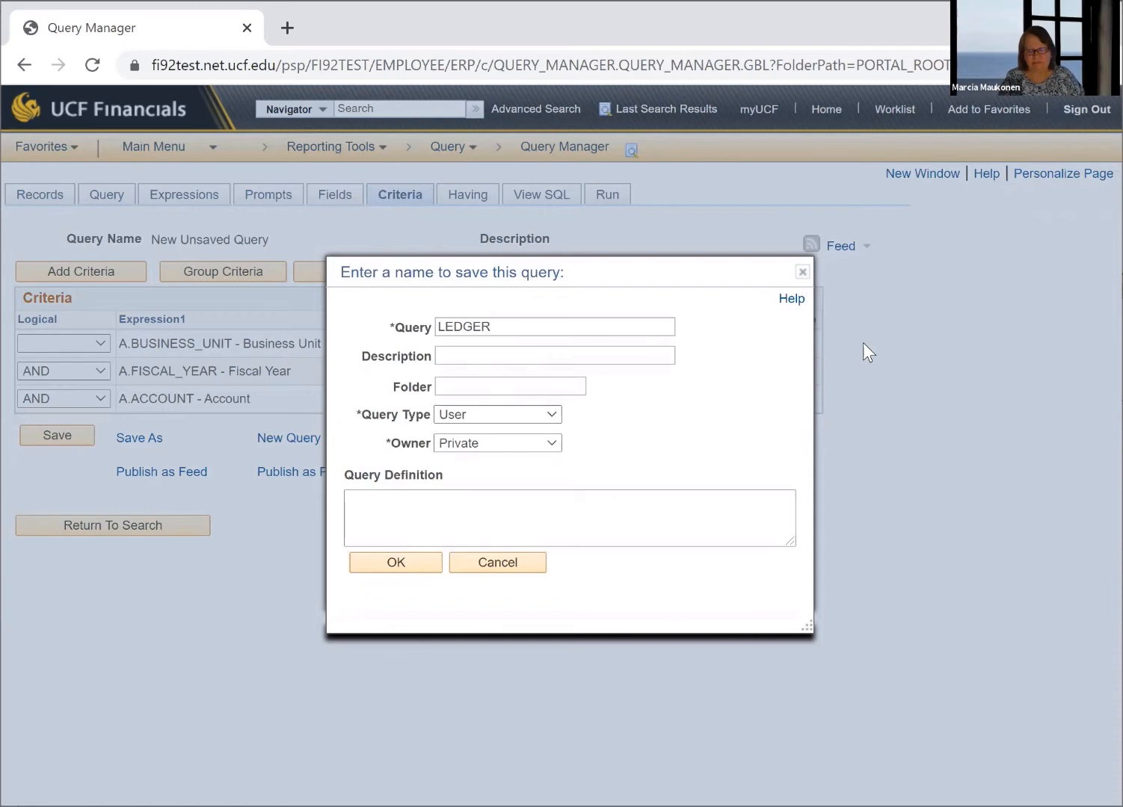
pyautogui.write('_MM')
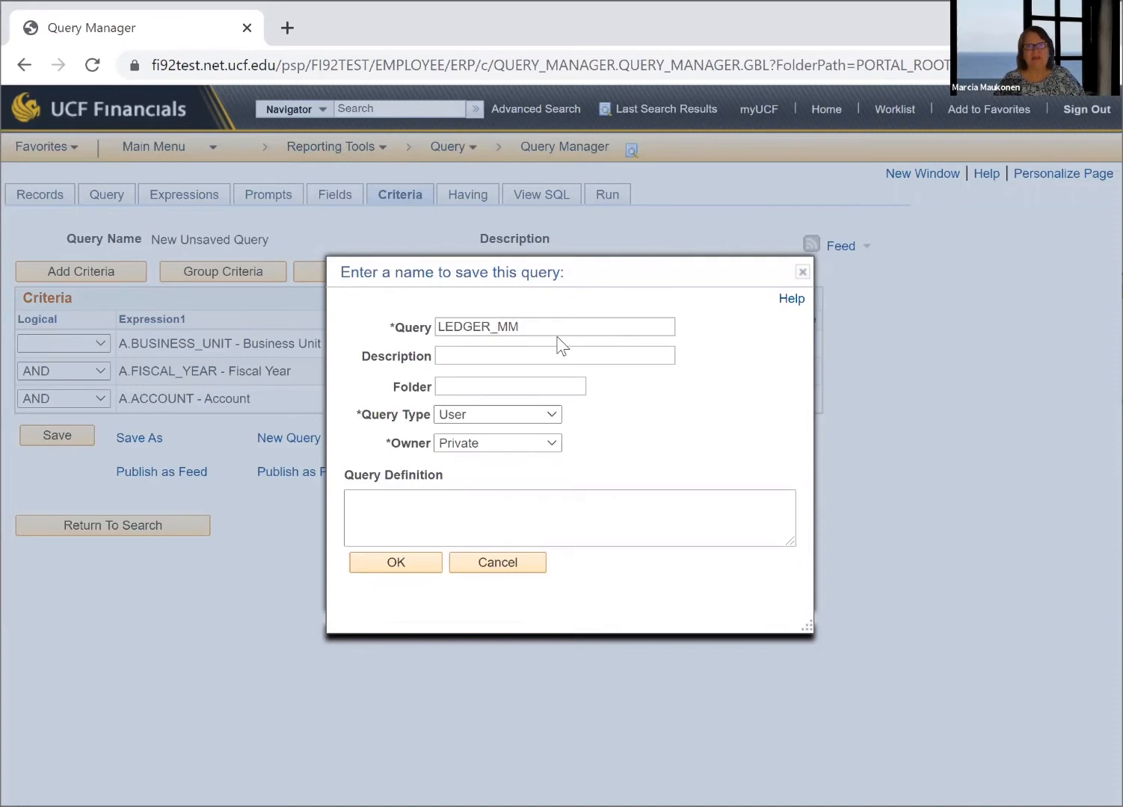
pyautogui.click(509, 353)
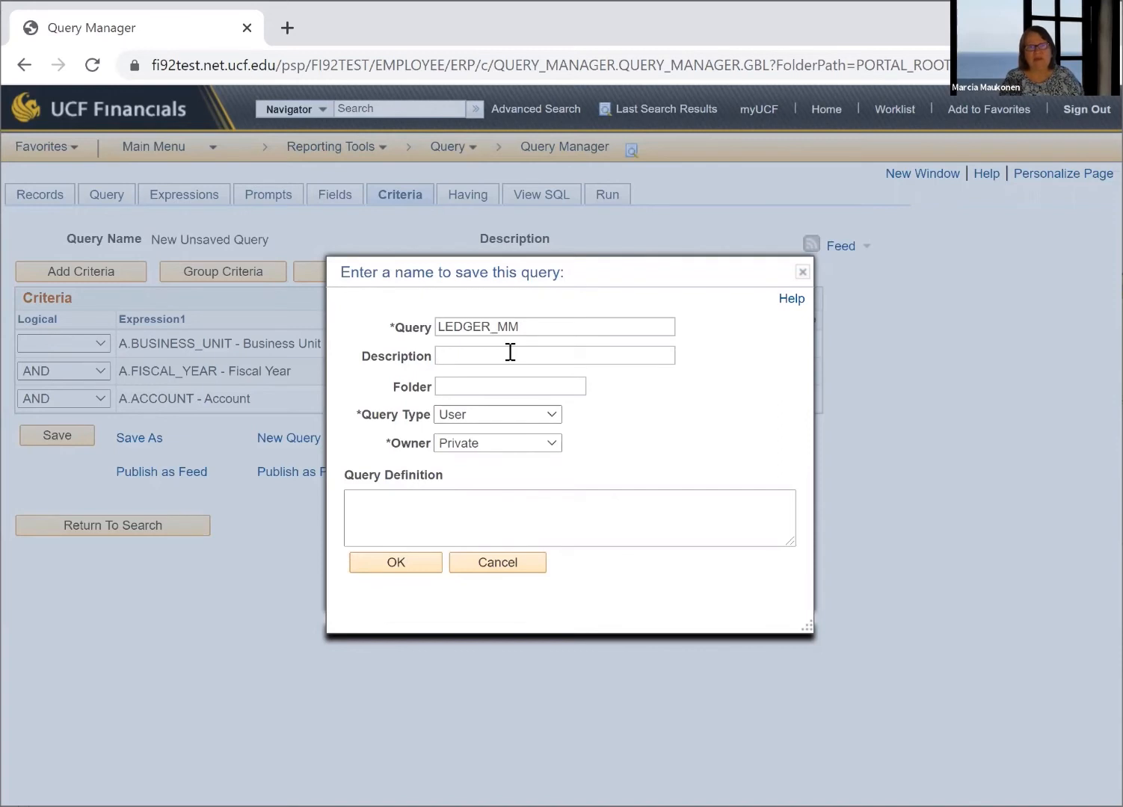
pyautogui.write('Ledger Query for Class')
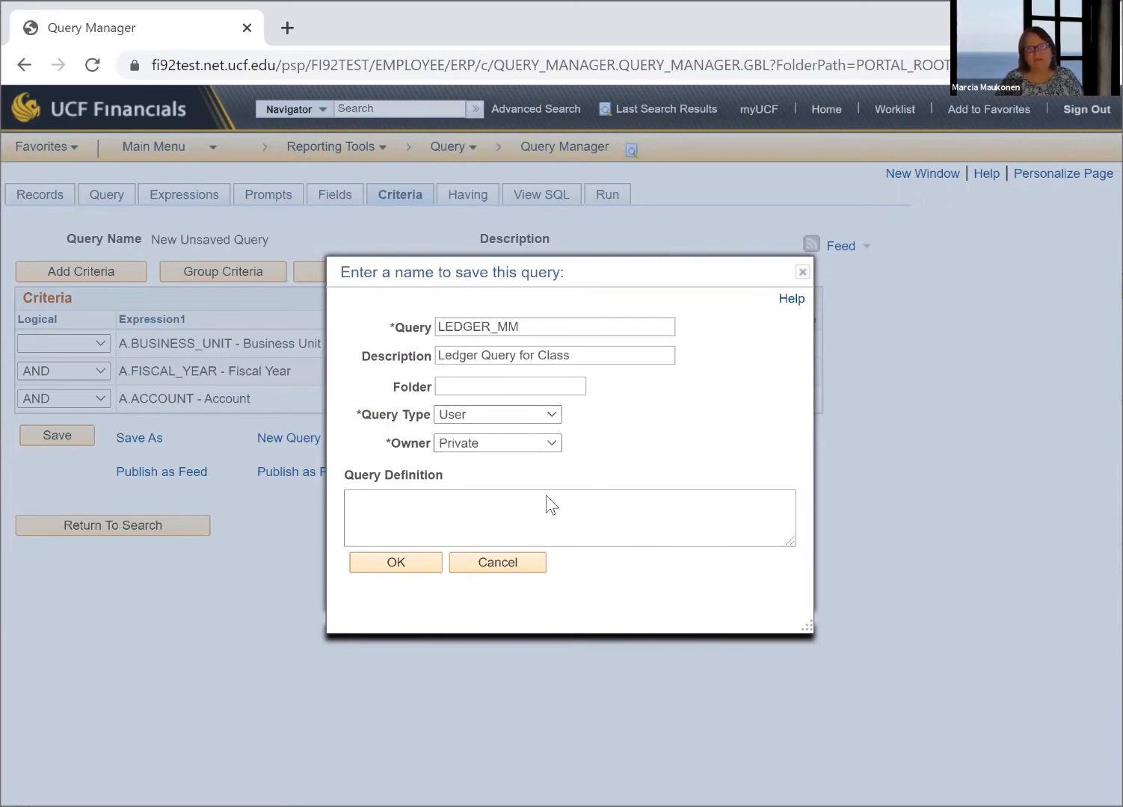
# Enter "MM 9/20/2020 FOR FISCAL YEAR END." as the query definition
pyautogui.click(427, 505)
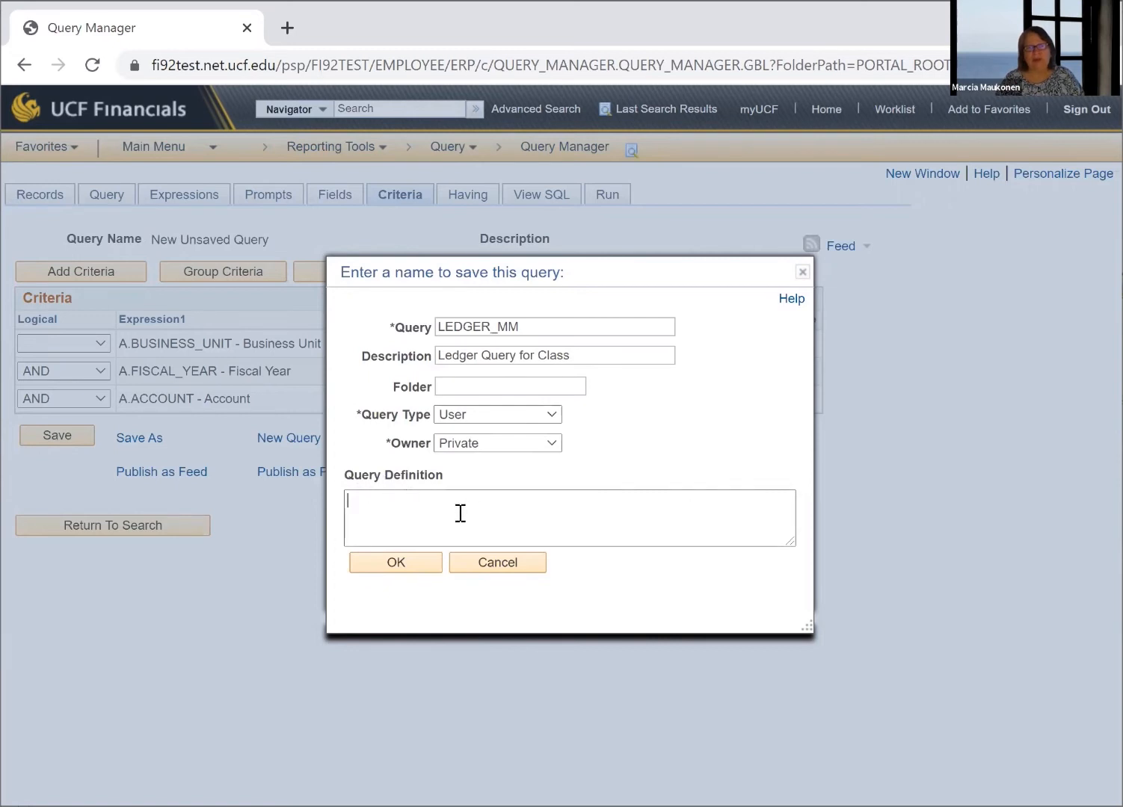
pyautogui.write('MM')
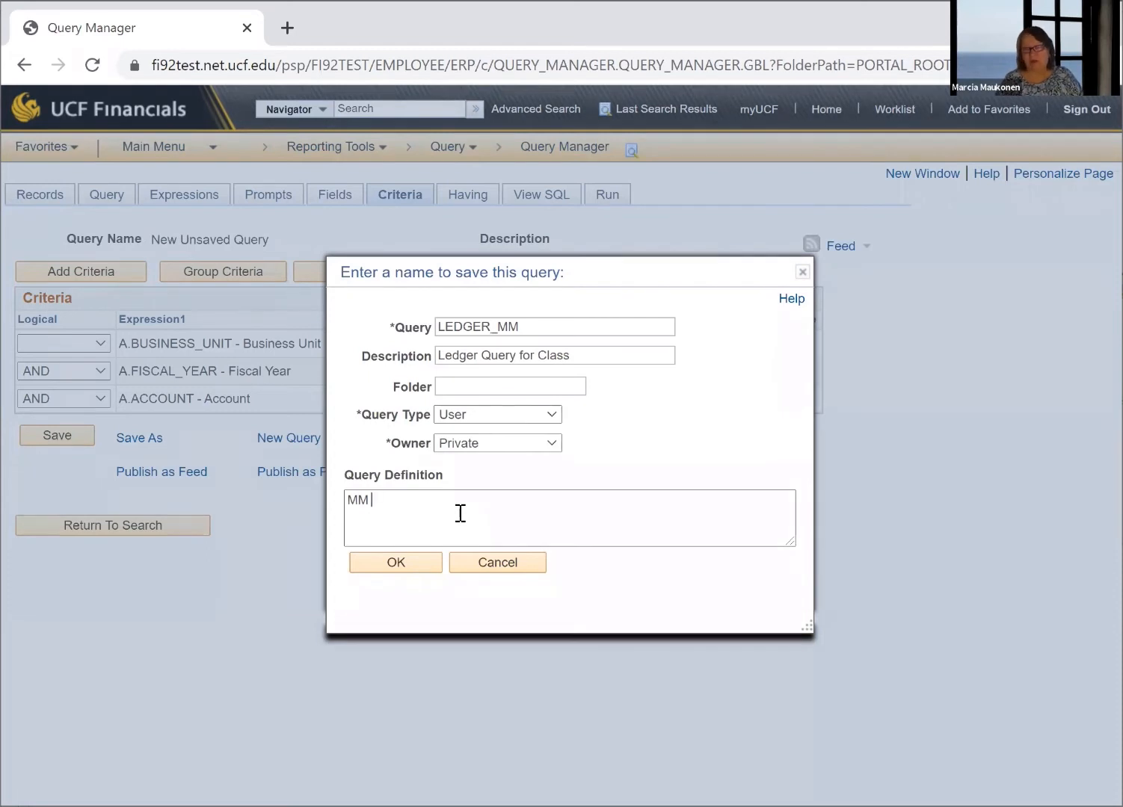
pyautogui.write(' 9/2')
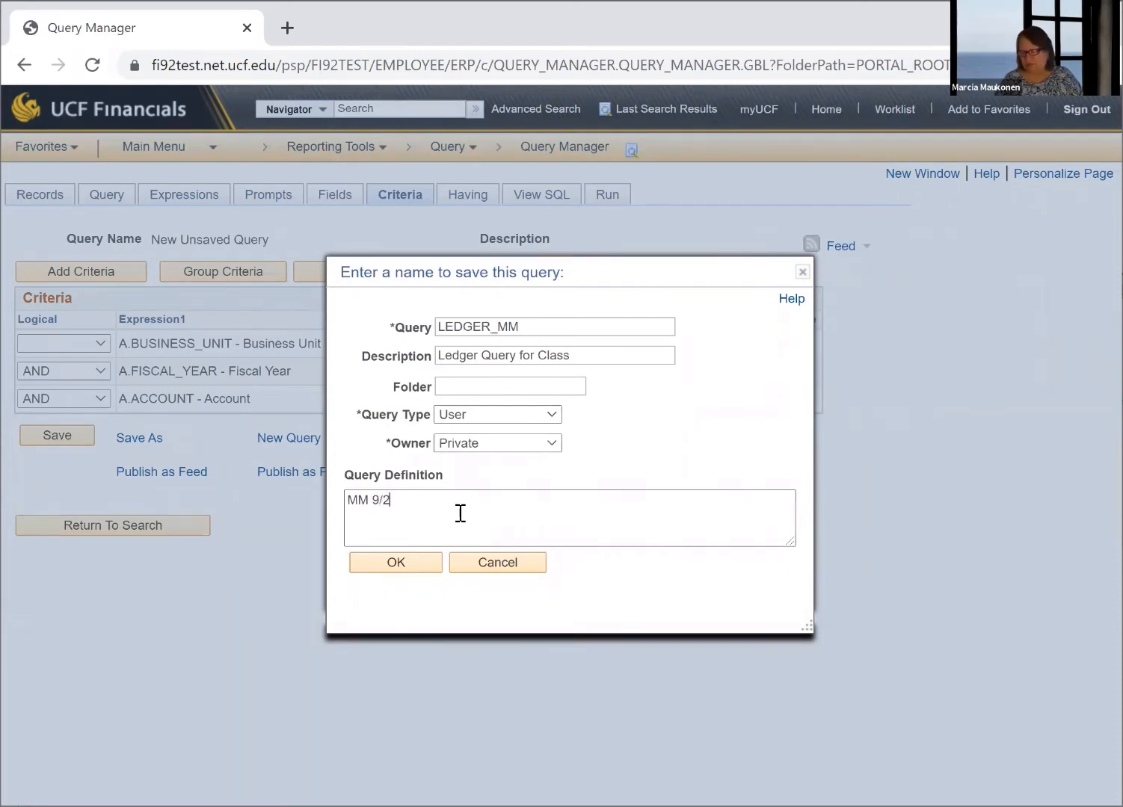
pyautogui.write('0/20')
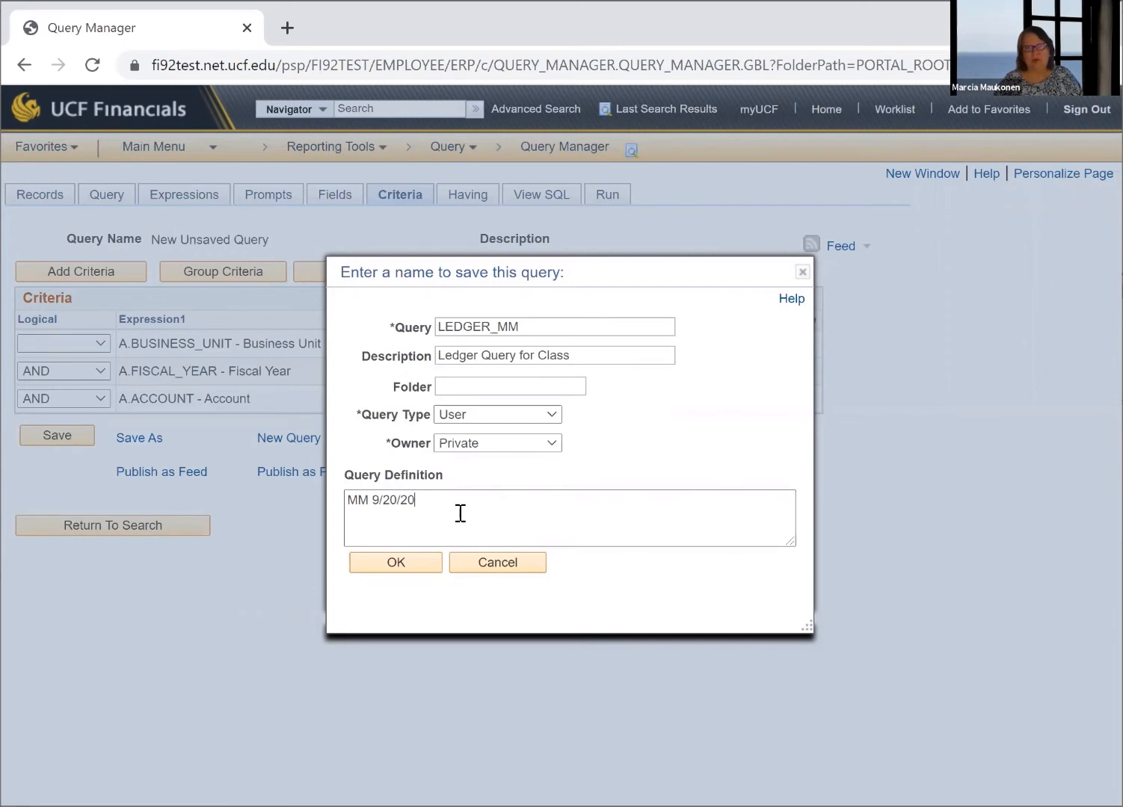
pyautogui.write('20')
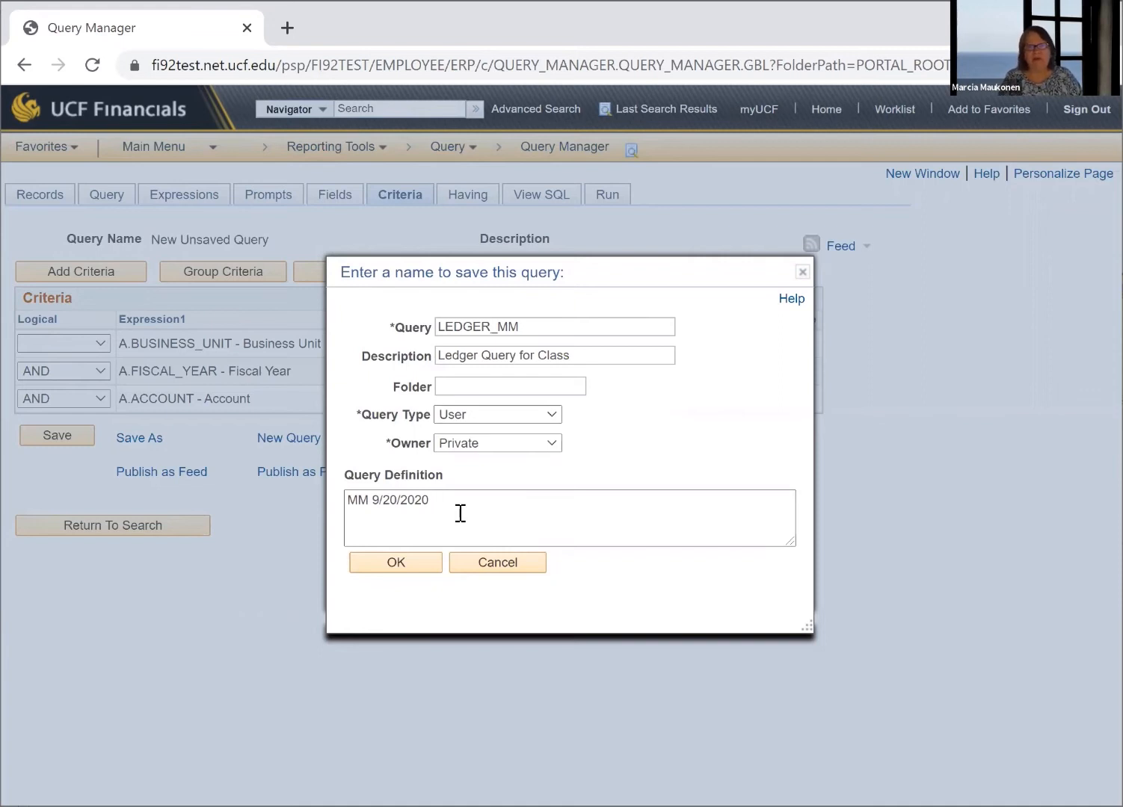
pyautogui.write('FOR FISCAL YEAR END.')
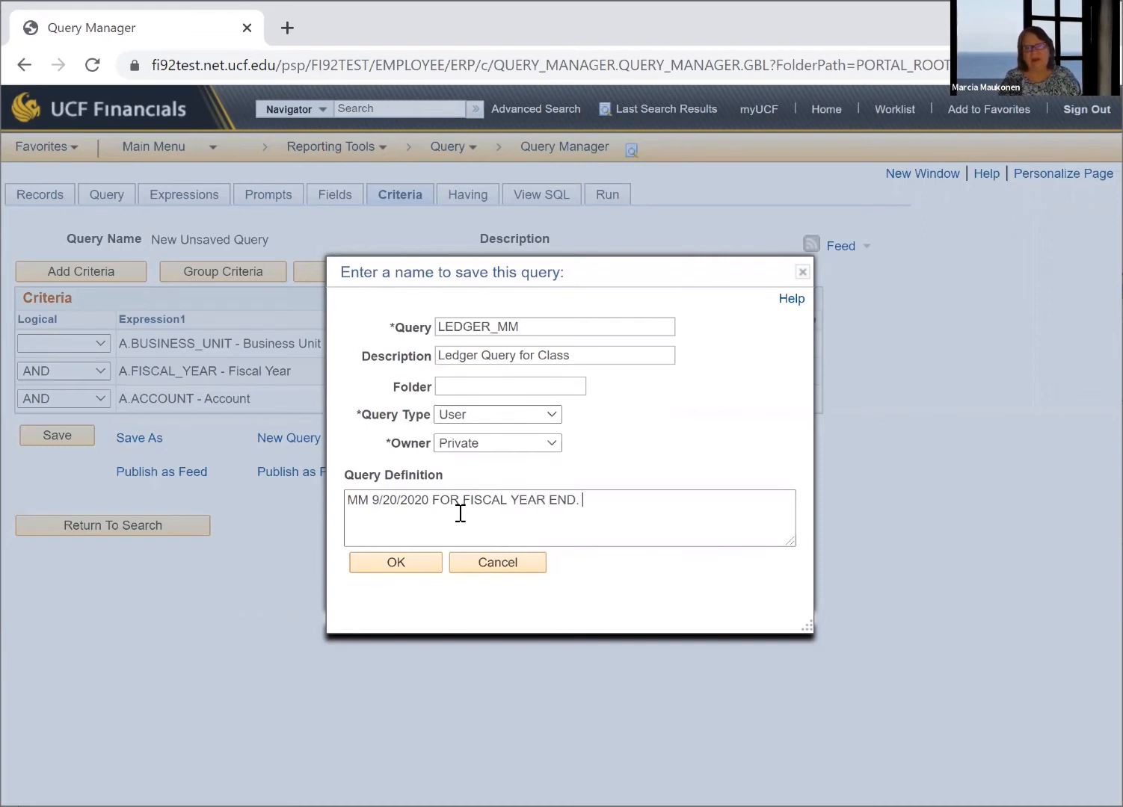
pyautogui.write(' FOR CLASS')
# Reword the query definition to "MM 9/20/2020 FOR CLASS." and save it as a private user query
pyautogui.hotkey('ctrl', 'Left')
pyautogui.hotkey('ctrl', 'Left')
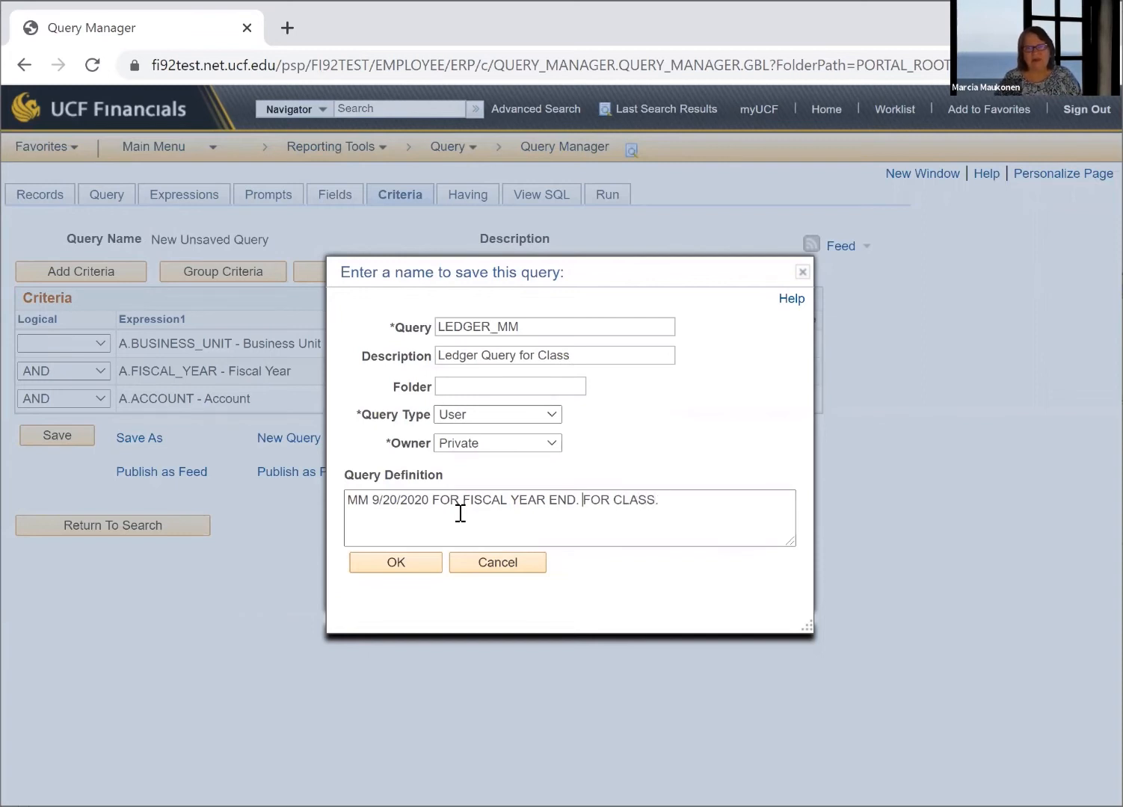
pyautogui.press('BackSpace')
pyautogui.press('BackSpace')
pyautogui.press('BackSpace')
pyautogui.press('BackSpace')
pyautogui.press('BackSpace')
pyautogui.press('BackSpace')
pyautogui.press('BackSpace')
pyautogui.press('BackSpace')
pyautogui.press('BackSpace')
pyautogui.press('BackSpace')
pyautogui.press('BackSpace')
pyautogui.press('BackSpace')
pyautogui.press('BackSpace')
pyautogui.press('BackSpace')
pyautogui.press('BackSpace')
pyautogui.press('BackSpace')
pyautogui.press('BackSpace')
pyautogui.press('BackSpace')
pyautogui.press('BackSpace')
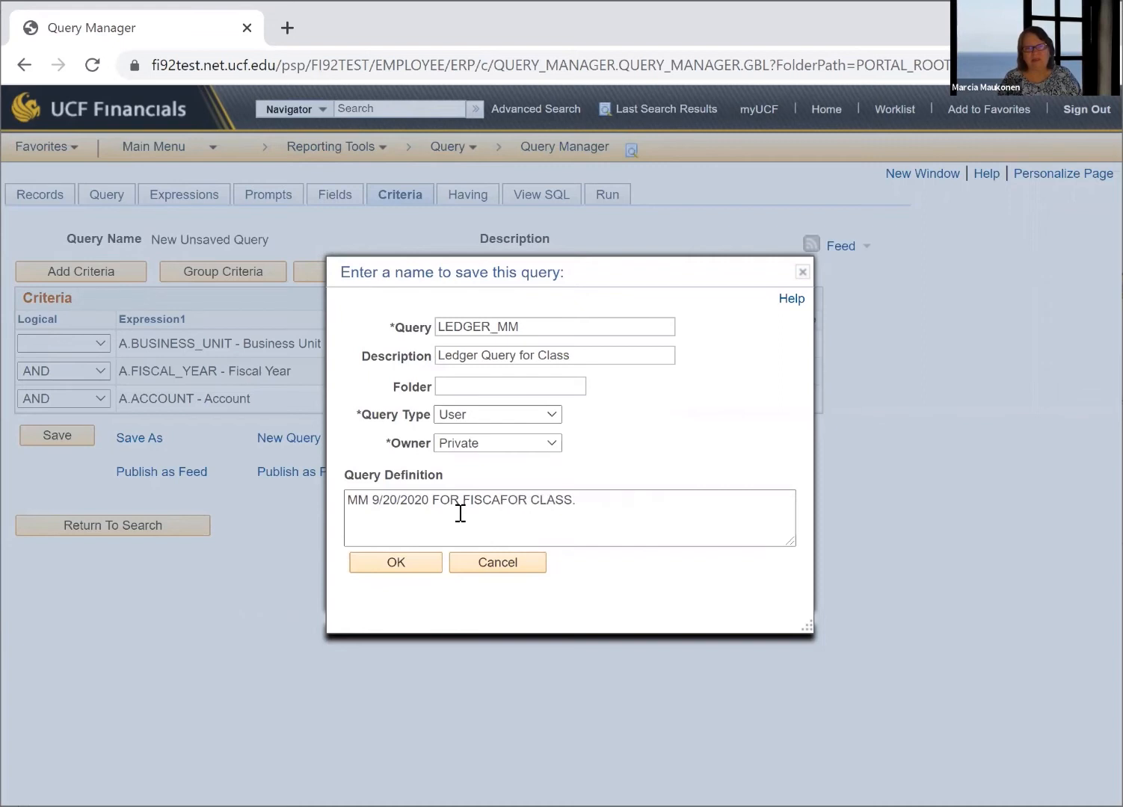
pyautogui.press('BackSpace')
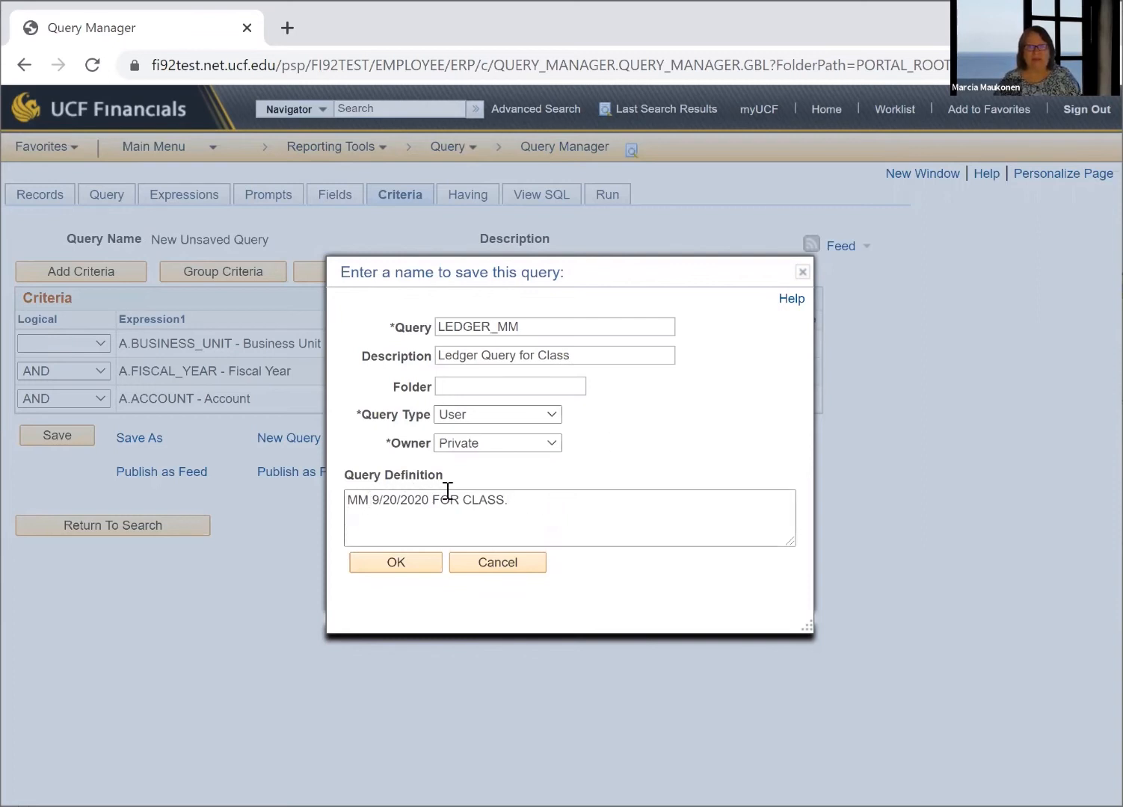
pyautogui.click(403, 559)
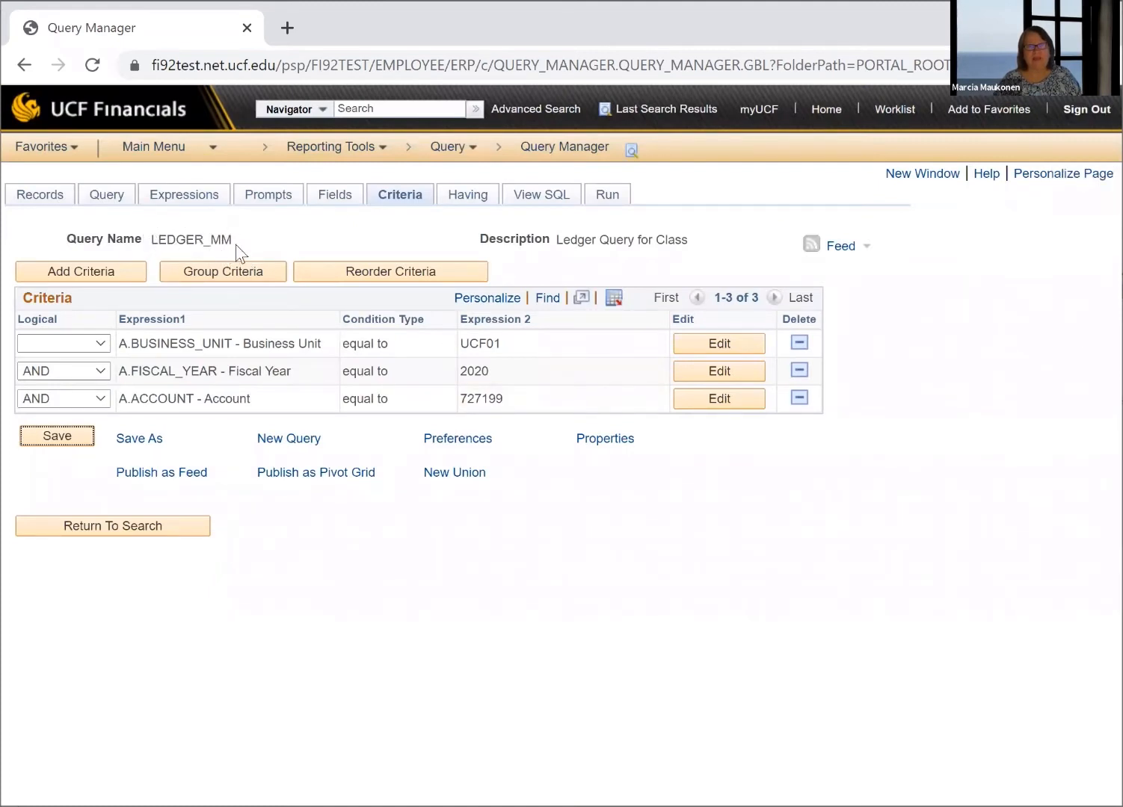
# Run the query and examine which ledgers appear in its result rows
pyautogui.click(608, 196)
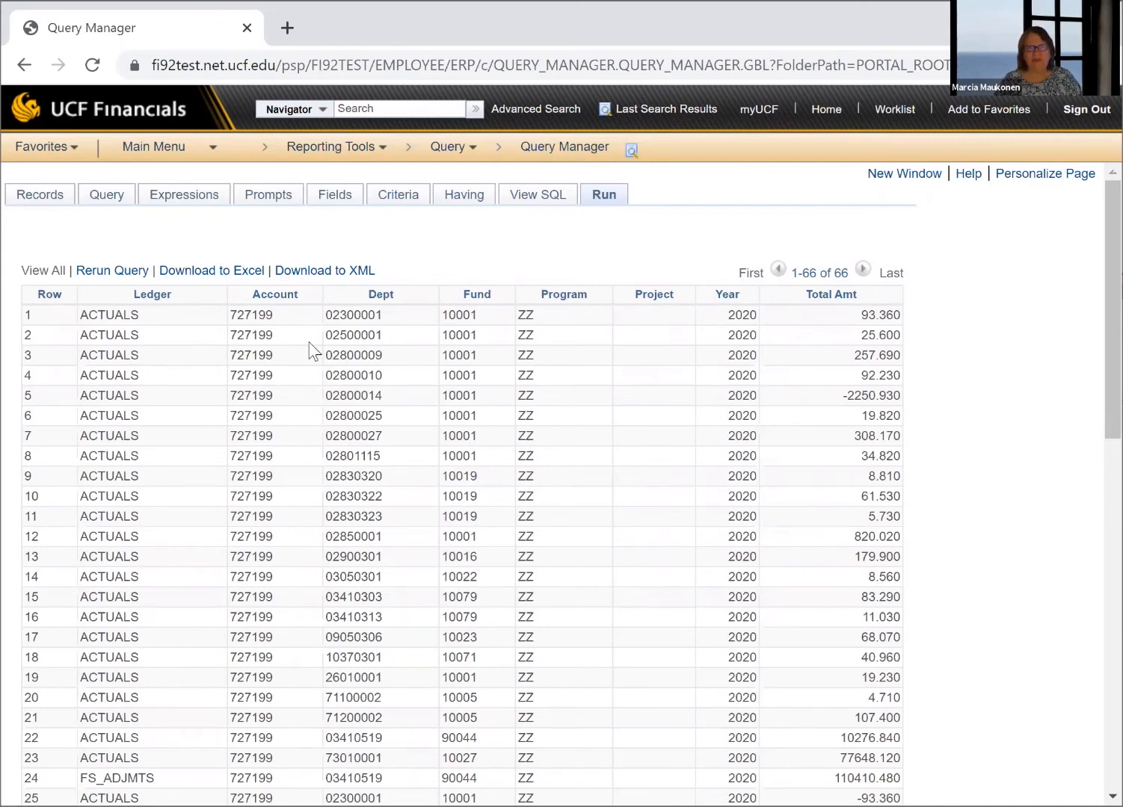
pyautogui.scroll(-2, 300, 314)
pyautogui.scroll(-10, 300, 315)
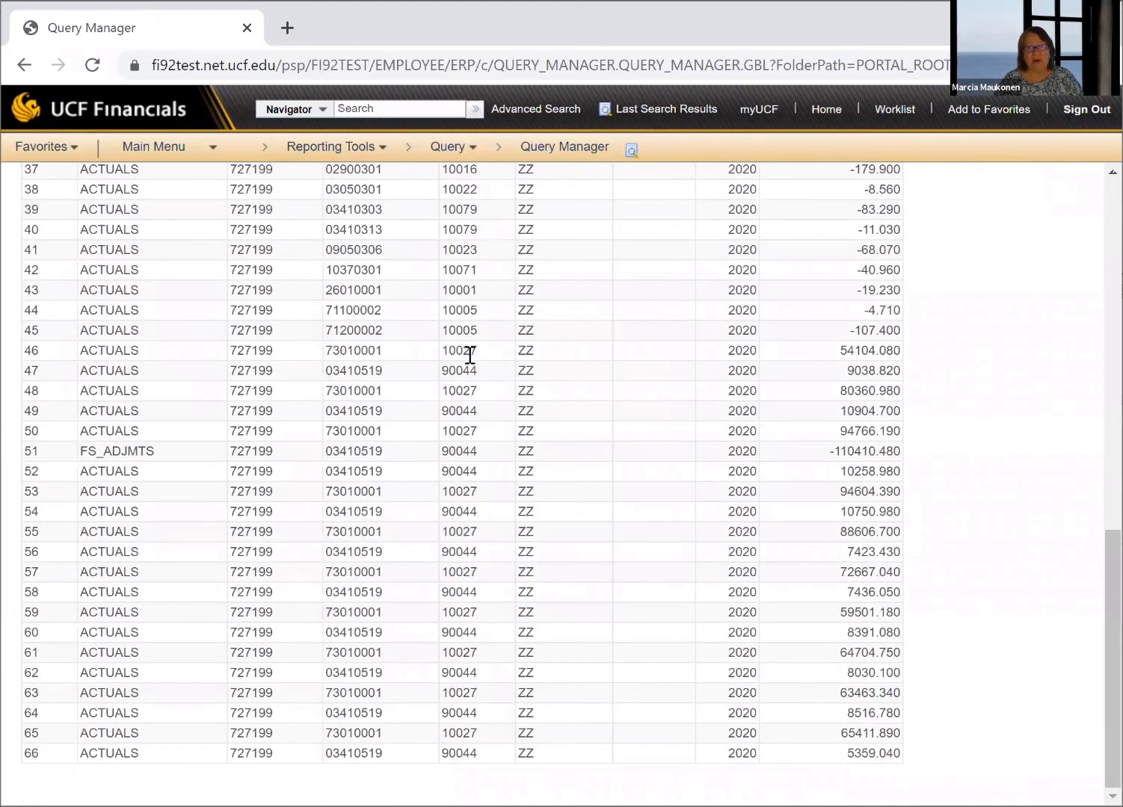
pyautogui.scroll(12, 469, 355)
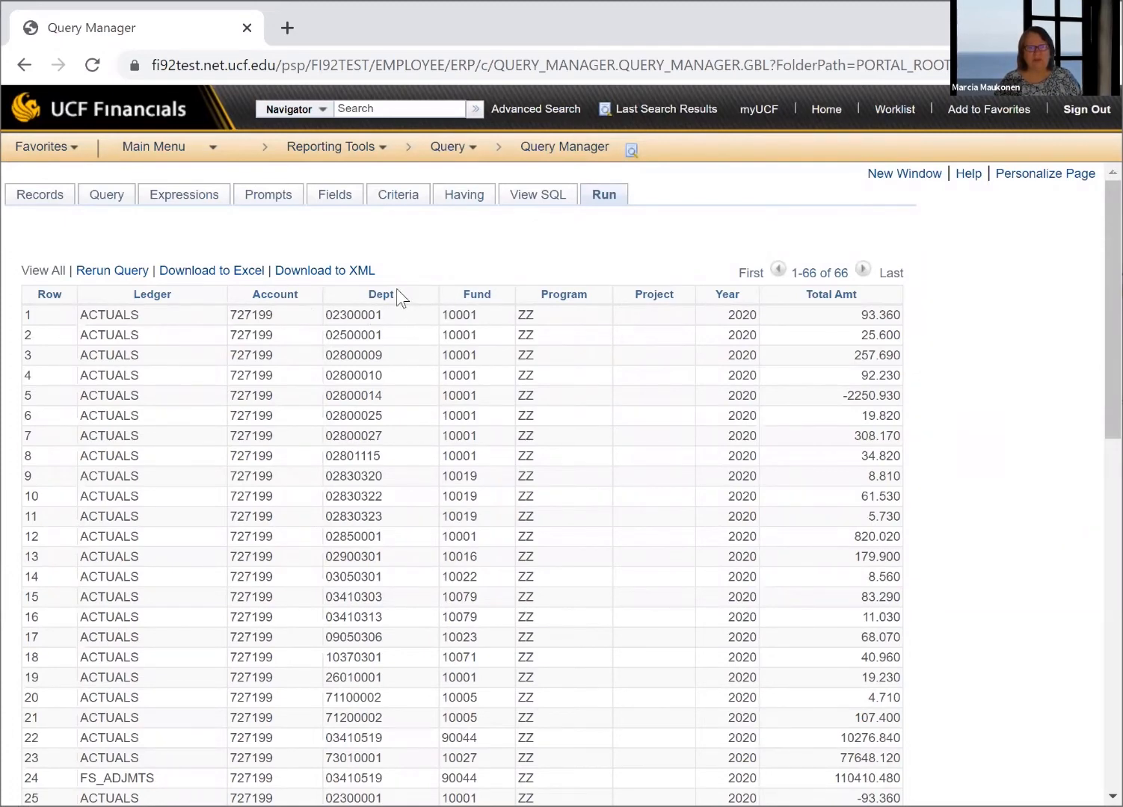
pyautogui.scroll(-3, 396, 291)
pyautogui.scroll(-1, 159, 238)
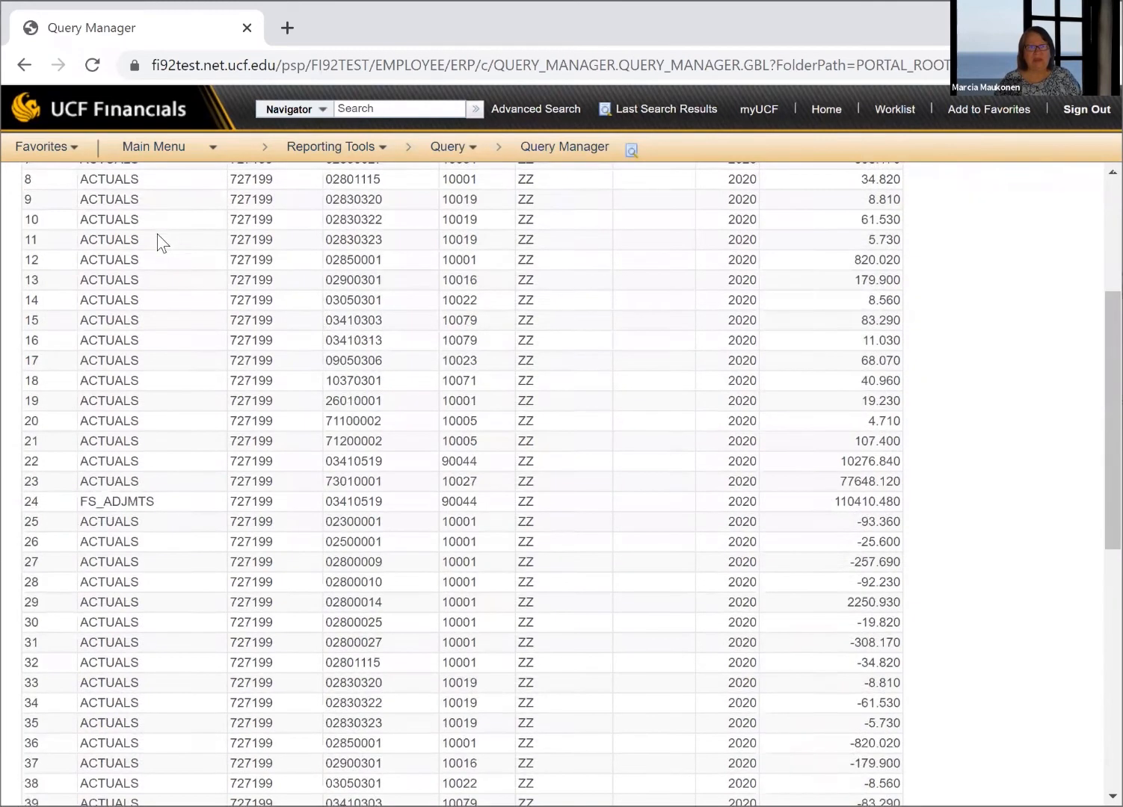
pyautogui.scroll(-3, 158, 243)
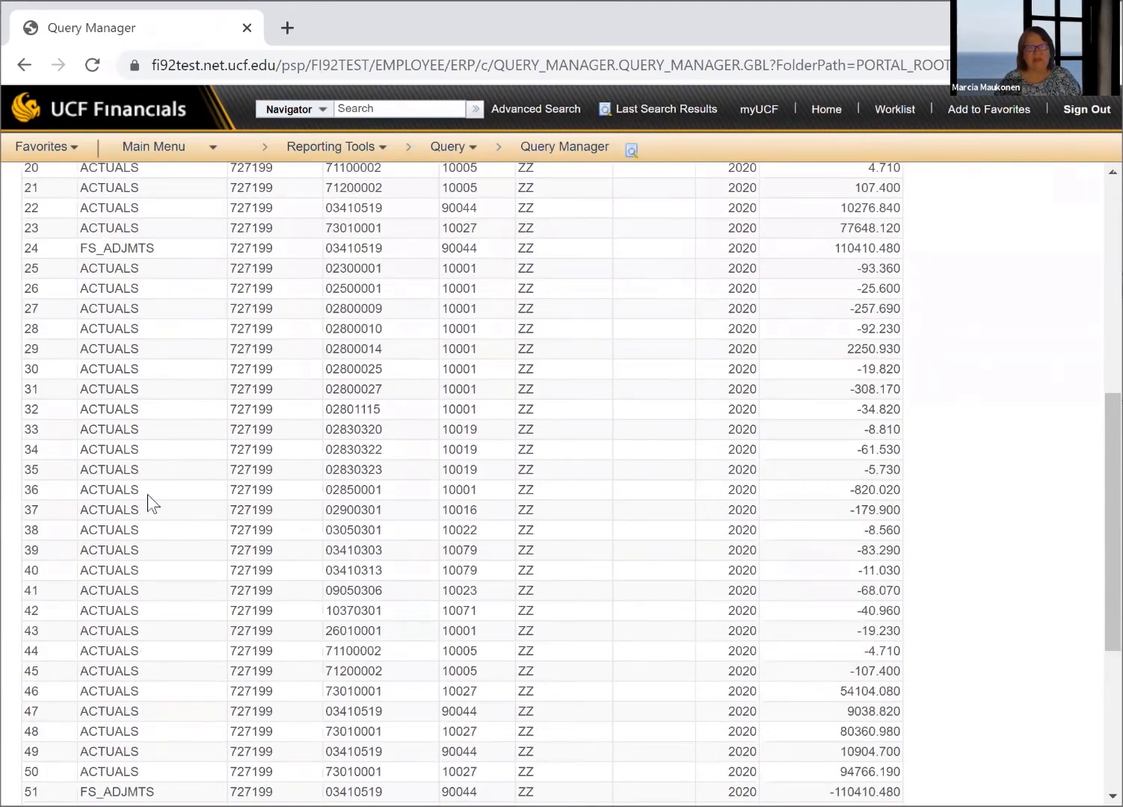
pyautogui.scroll(7, 148, 462)
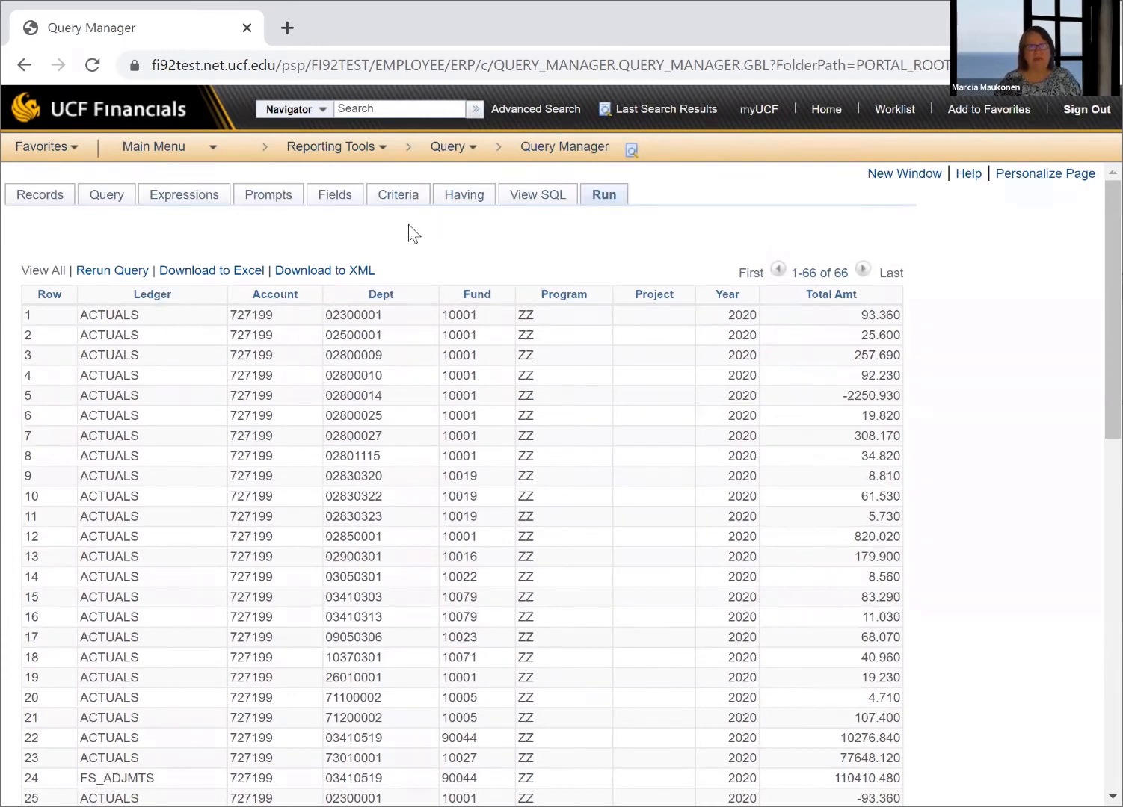
# From the query's field list, add a criterion requiring Ledger to equal ACTUALS and save the query
pyautogui.click(336, 197)
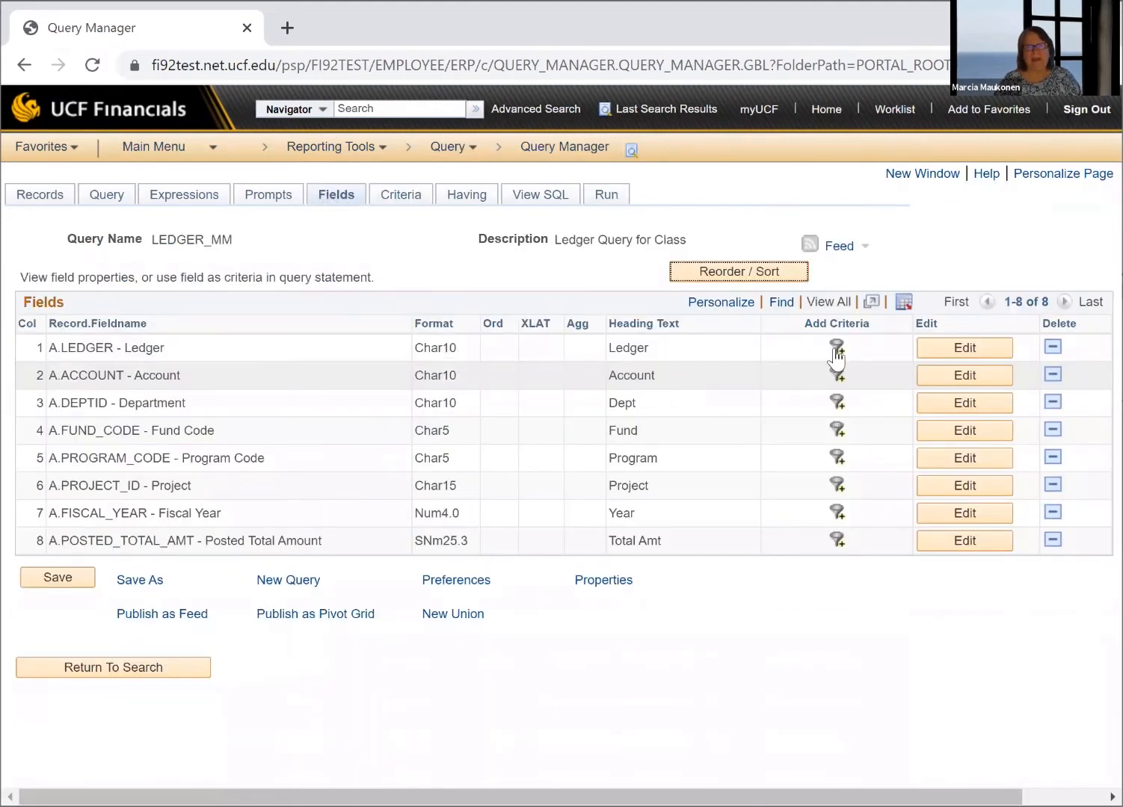
pyautogui.click(837, 347)
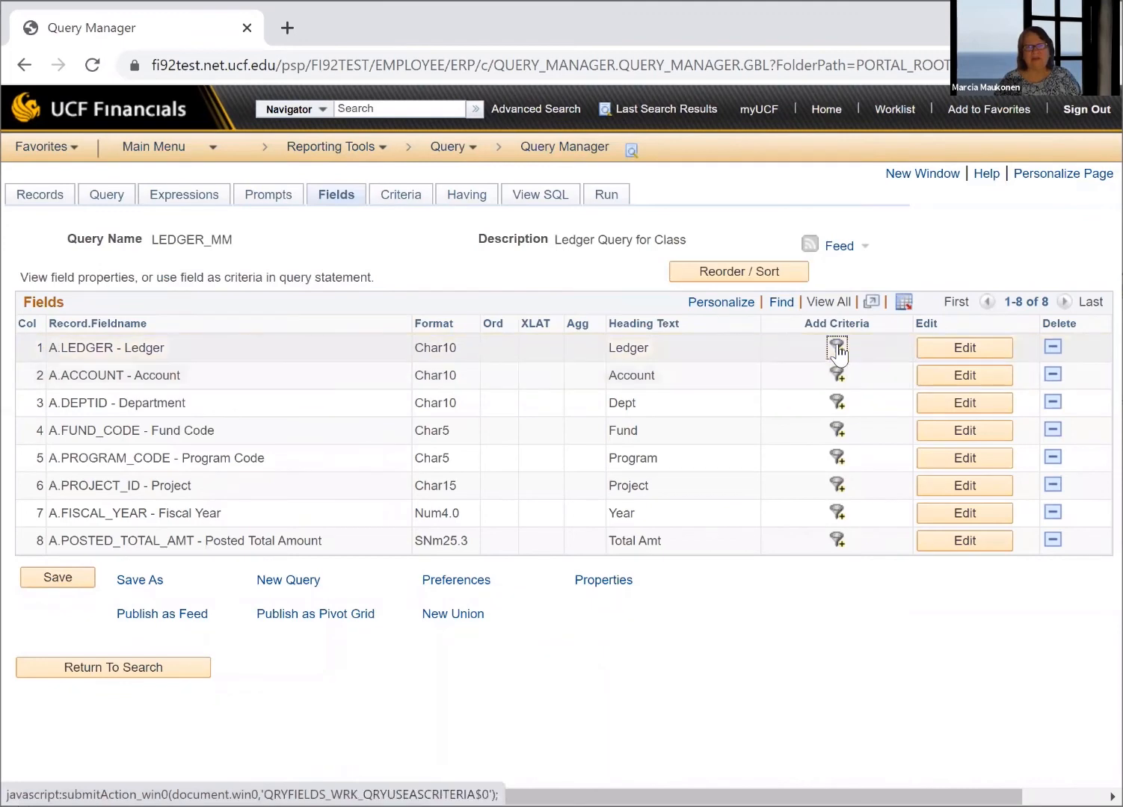
pyautogui.click(349, 459)
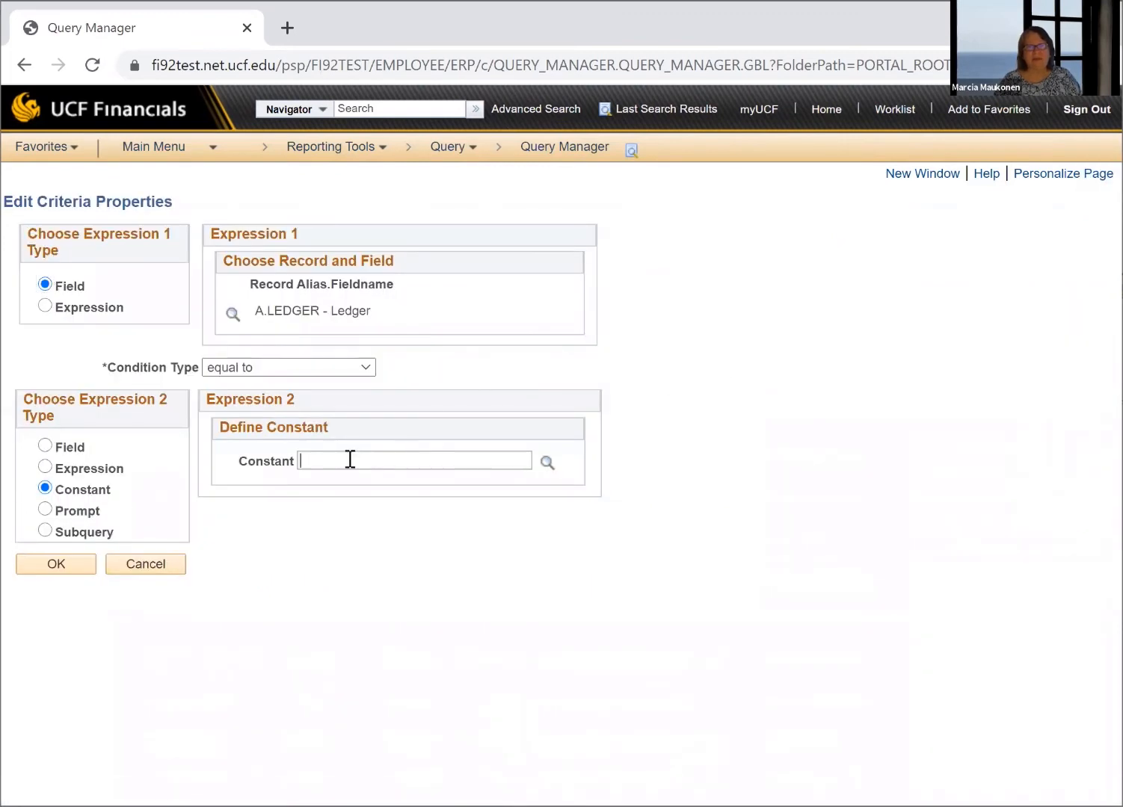
pyautogui.write('ACTUALS')
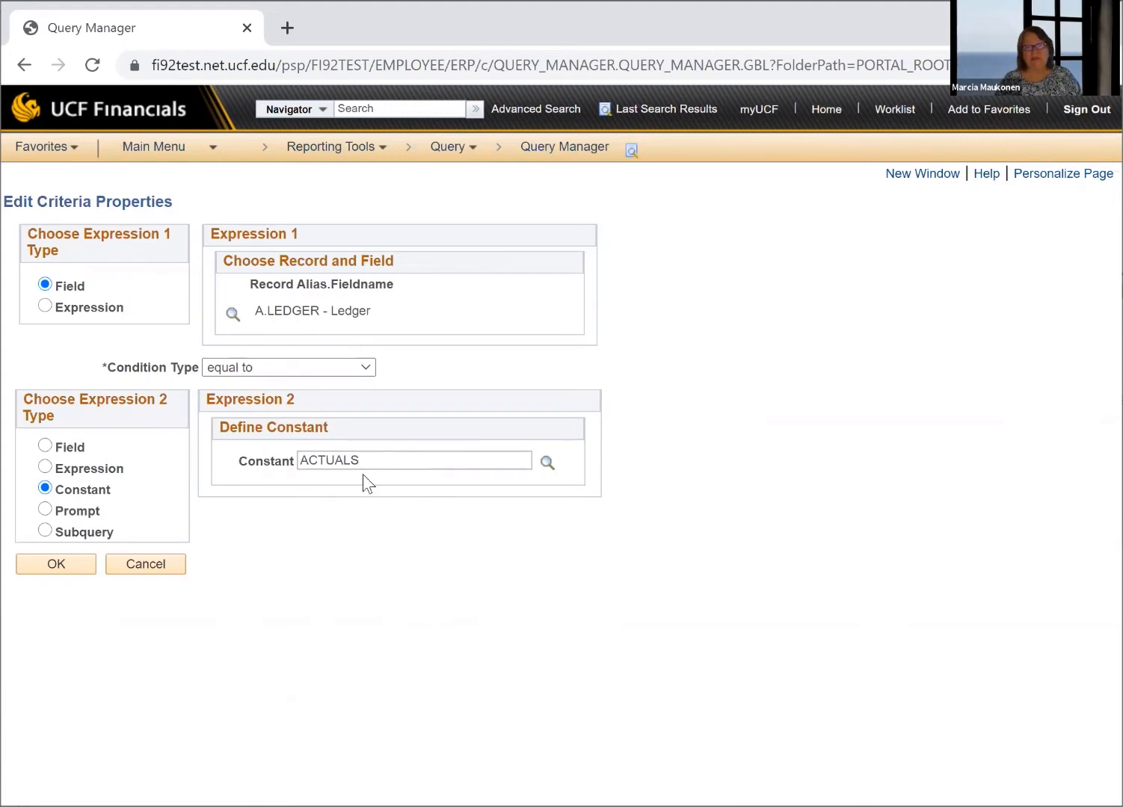
pyautogui.click(54, 568)
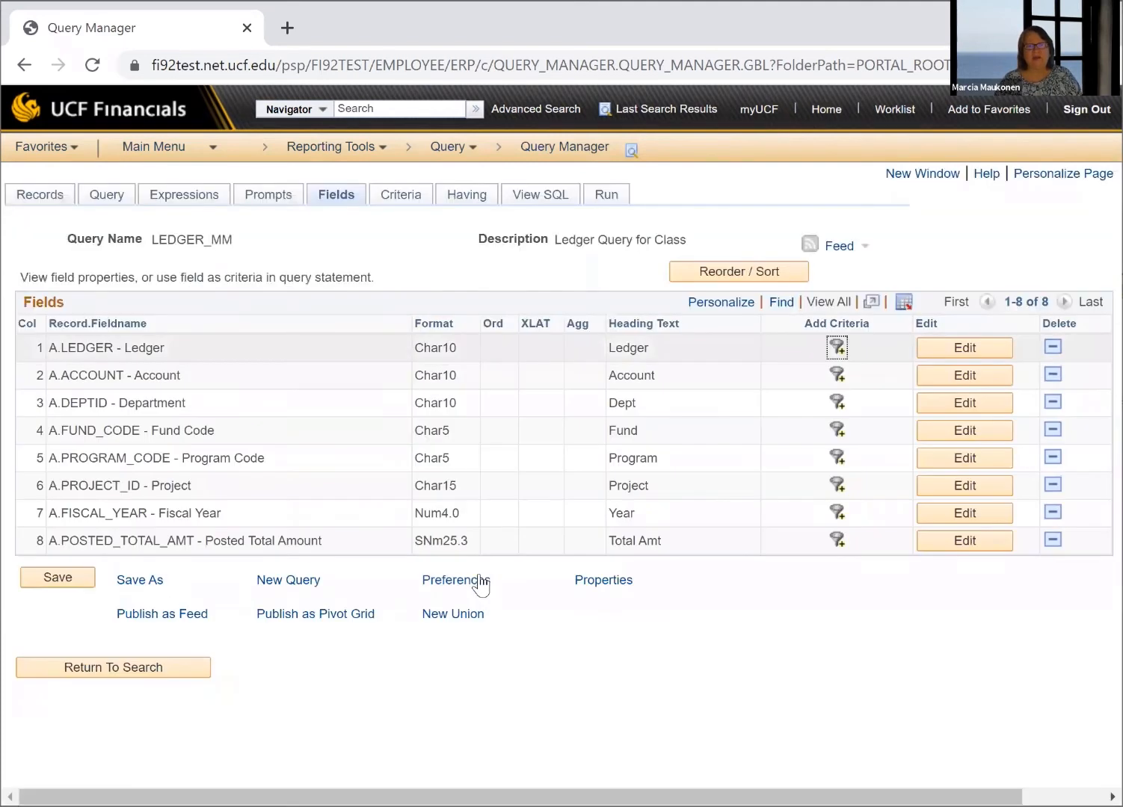
pyautogui.click(68, 579)
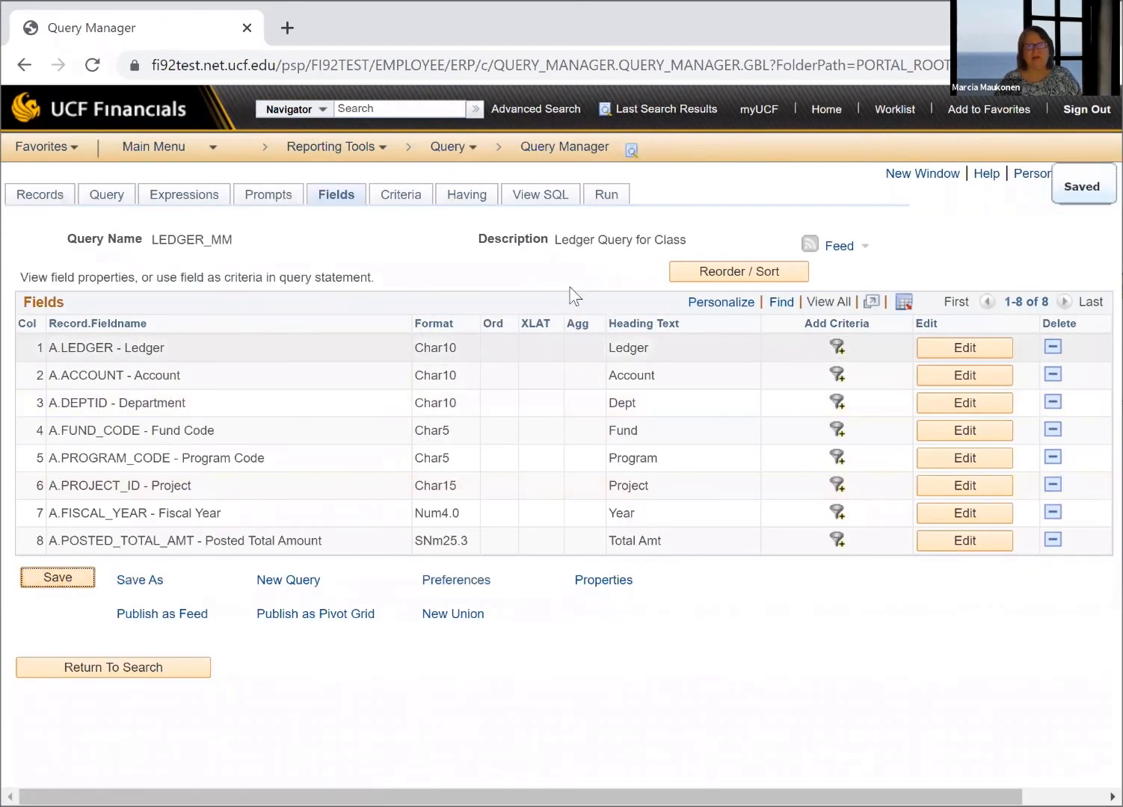
# Run the query again and check the Ledger column through all result rows
pyautogui.click(608, 195)
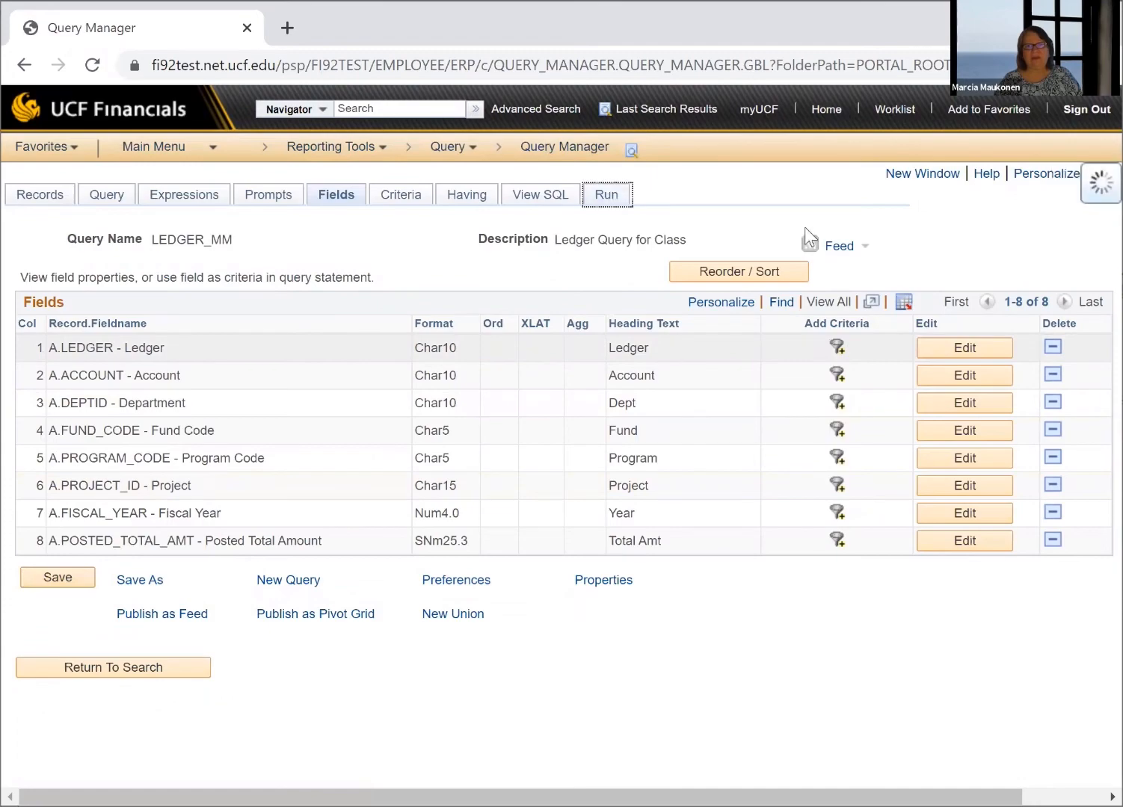
pyautogui.scroll(-10, 353, 397)
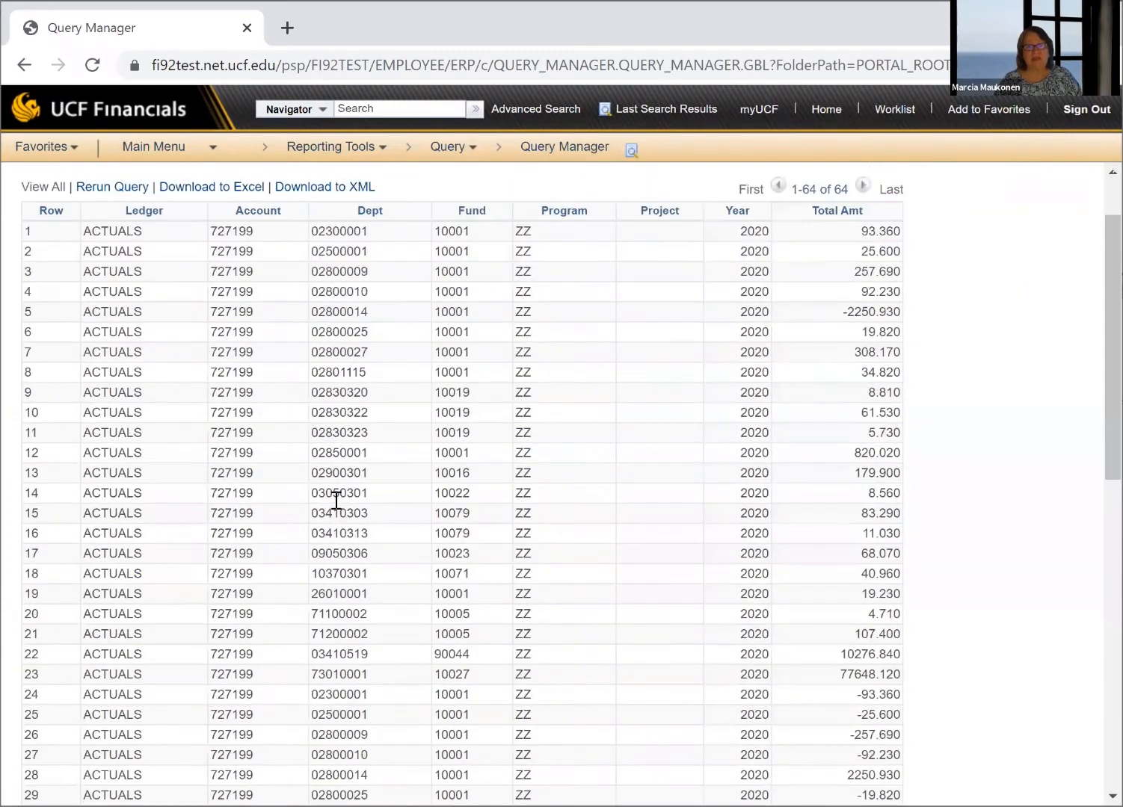
pyautogui.scroll(10, 386, 512)
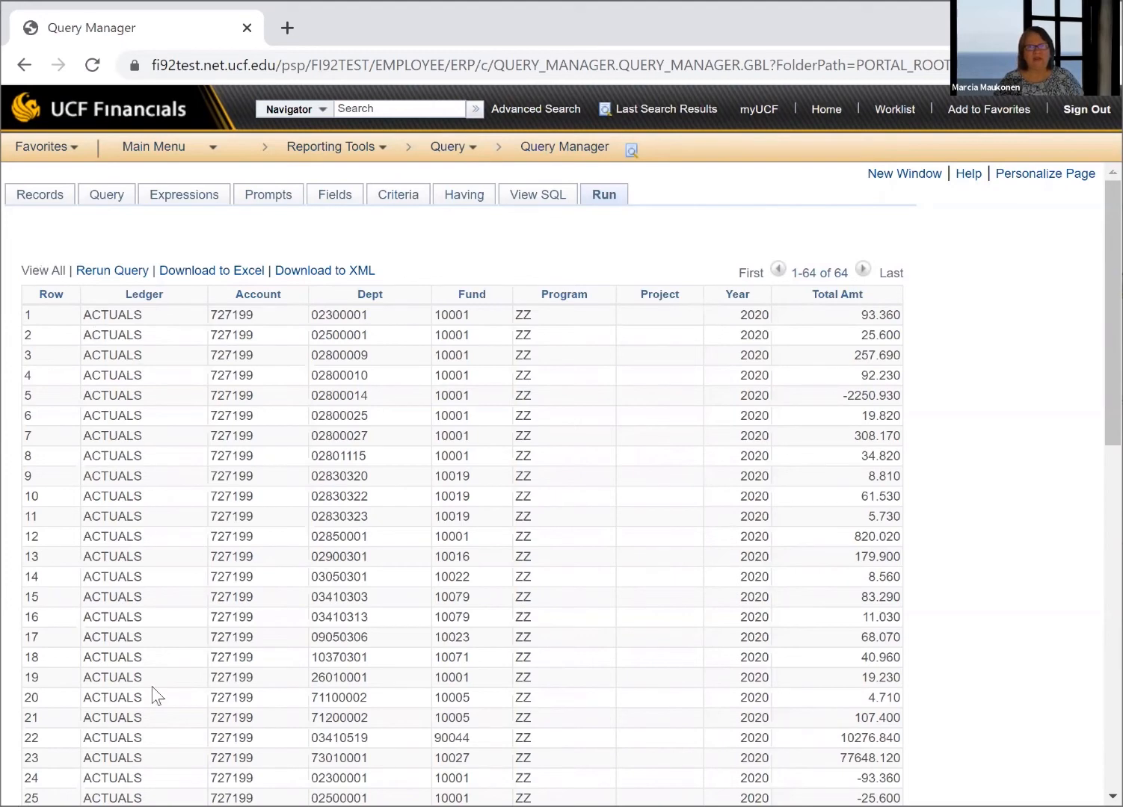
pyautogui.scroll(-1, 169, 387)
pyautogui.scroll(-10, 171, 388)
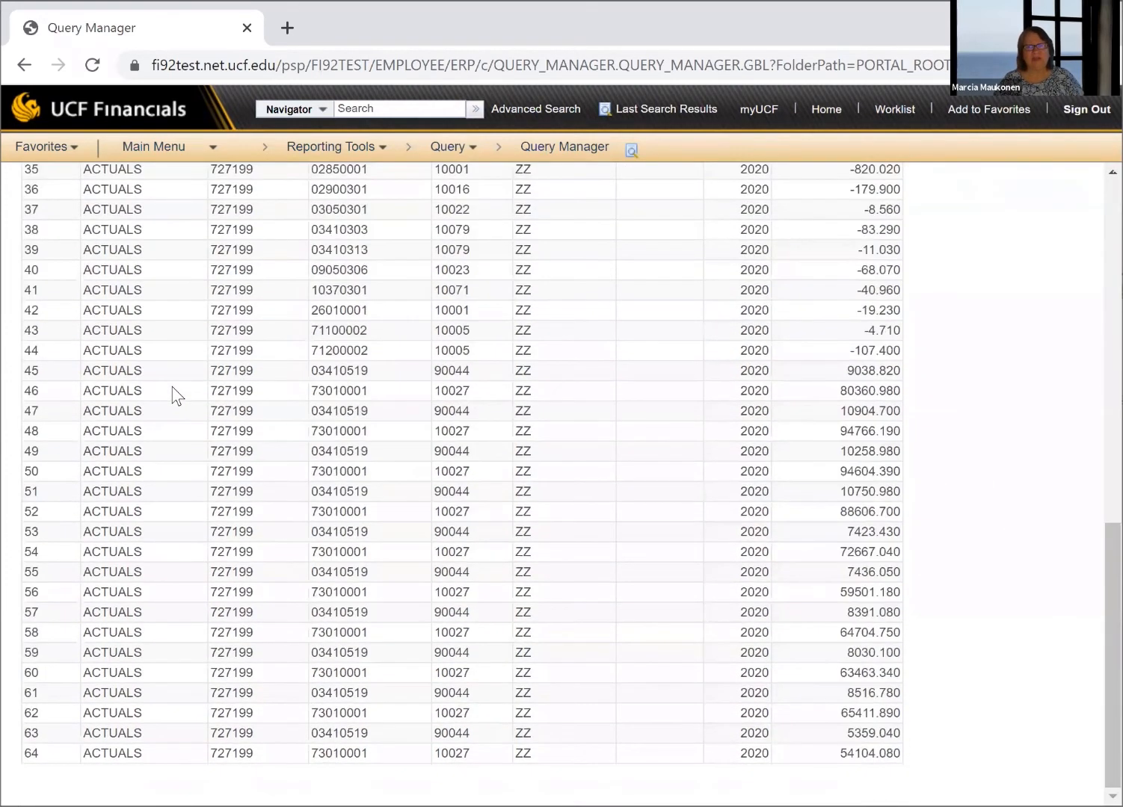
pyautogui.scroll(10, 172, 395)
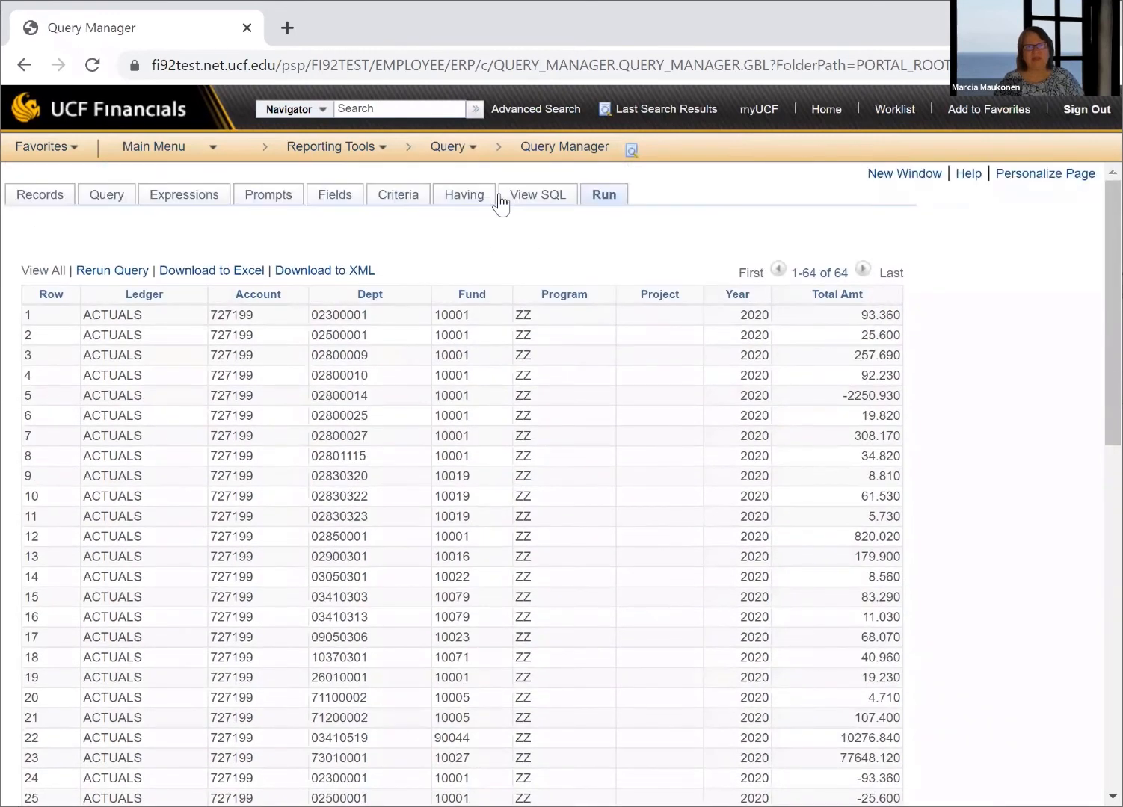
# Open the query's criteria list to check the Ledger criterion and save the query again
pyautogui.click(400, 197)
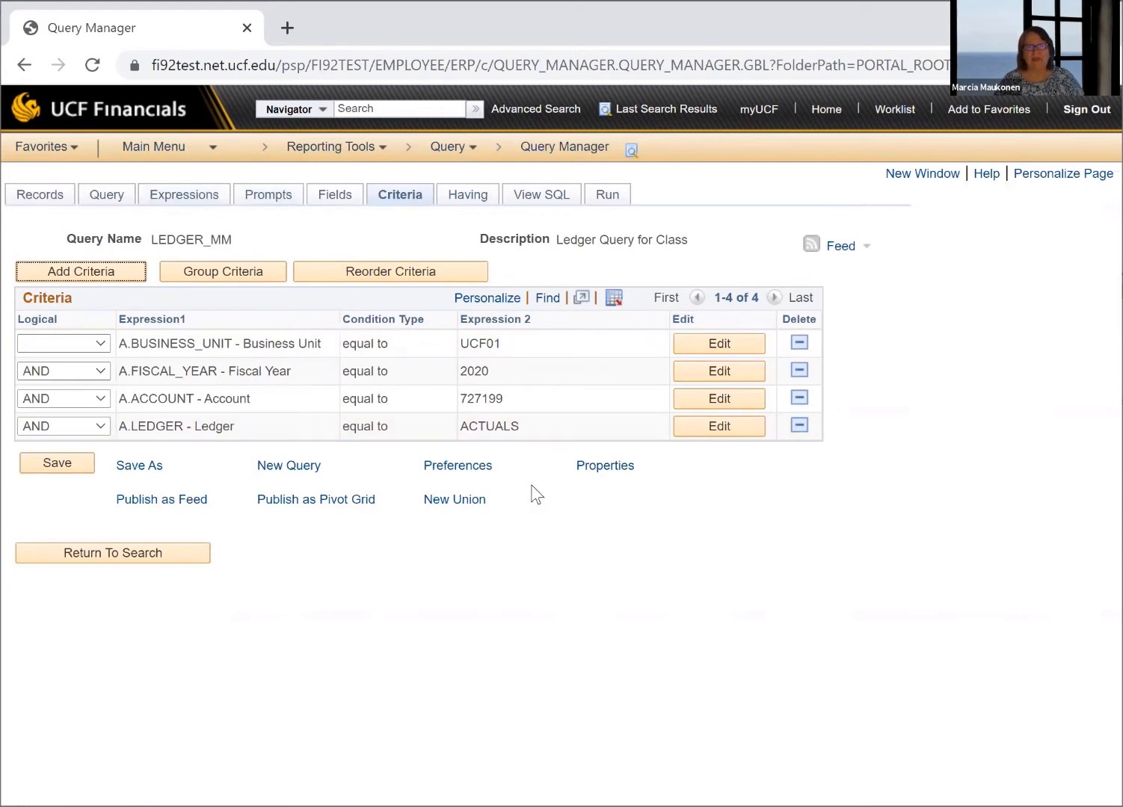
pyautogui.click(52, 459)
pyautogui.click(64, 466)
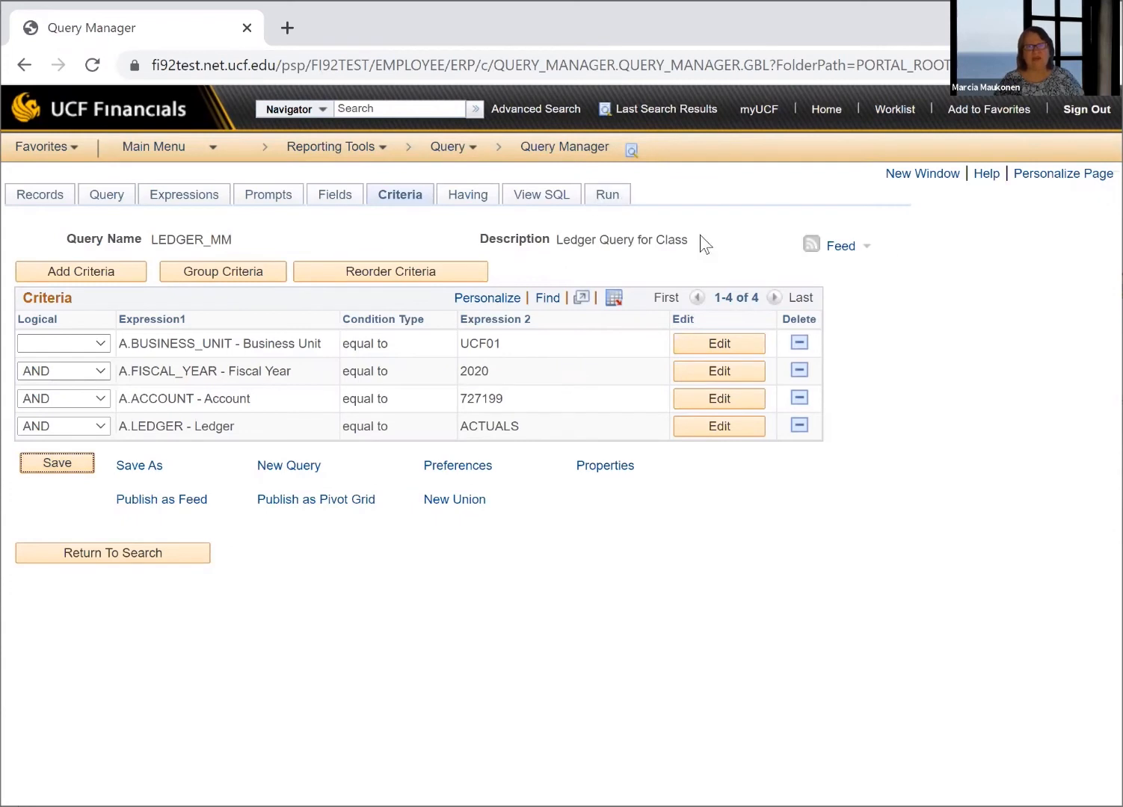
# Review the query's having criteria, record list, chosen fields and row criteria, and run the query
pyautogui.click(695, 185)
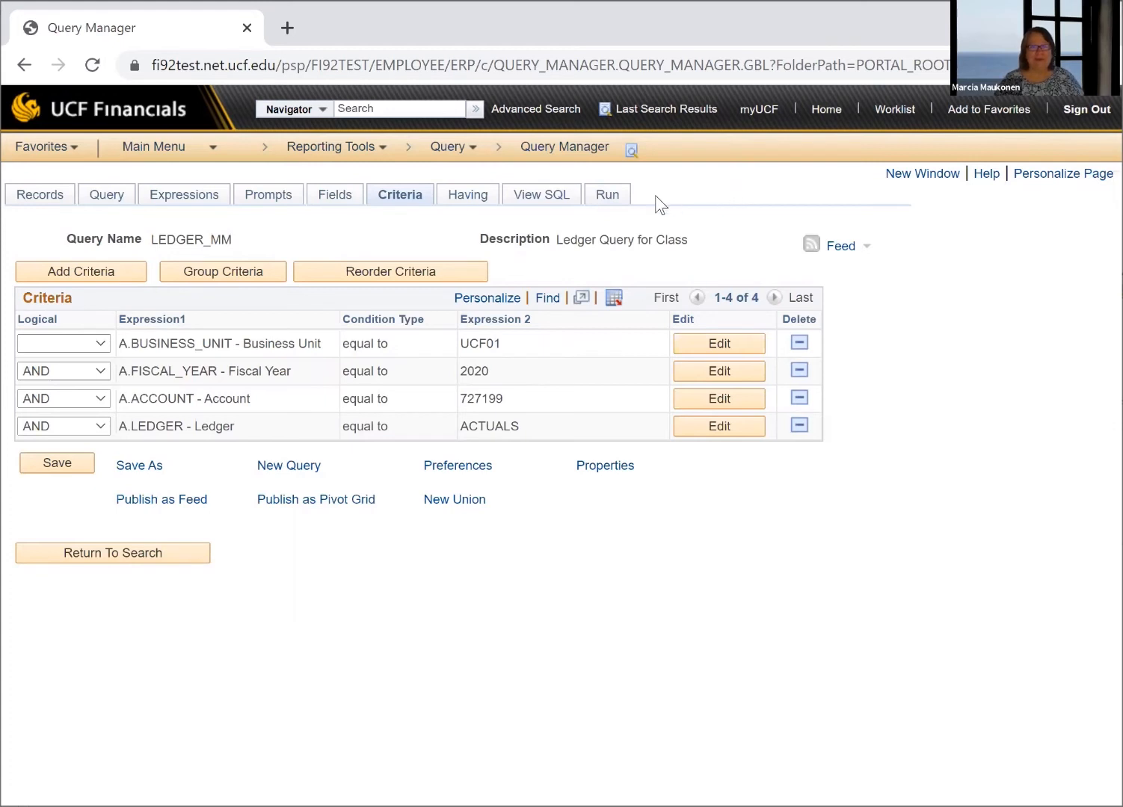
pyautogui.click(465, 196)
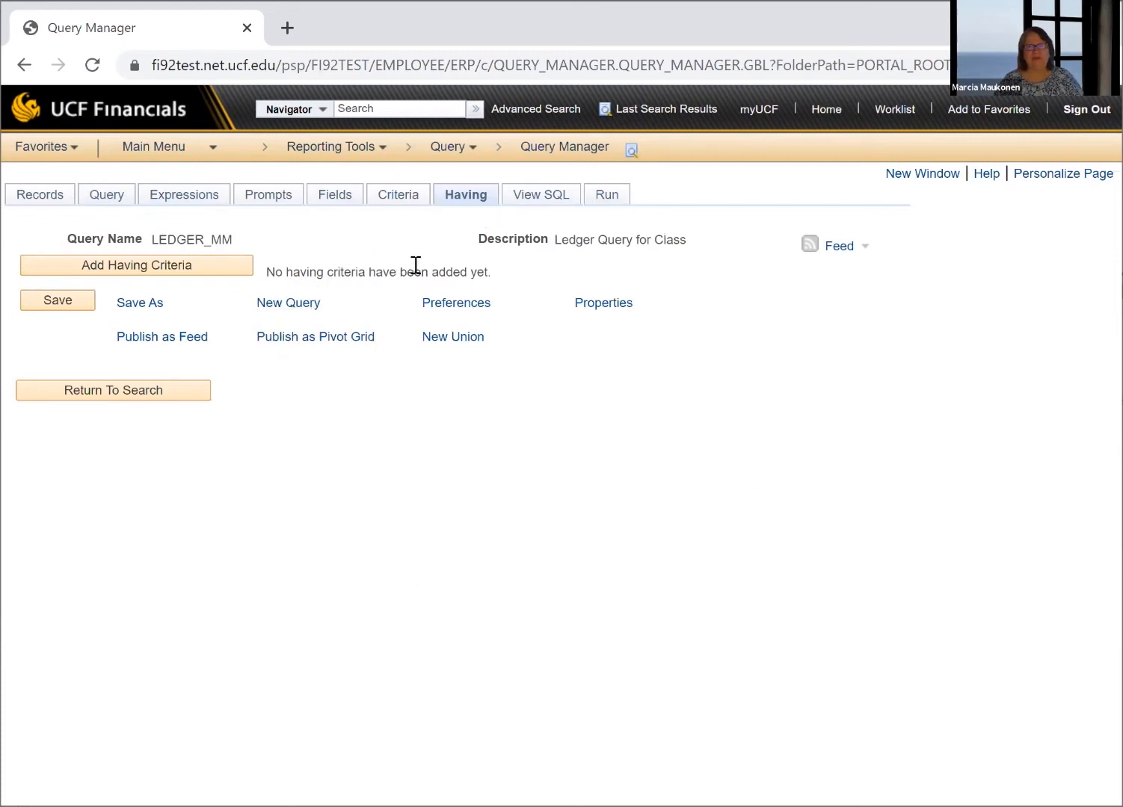
pyautogui.click(42, 198)
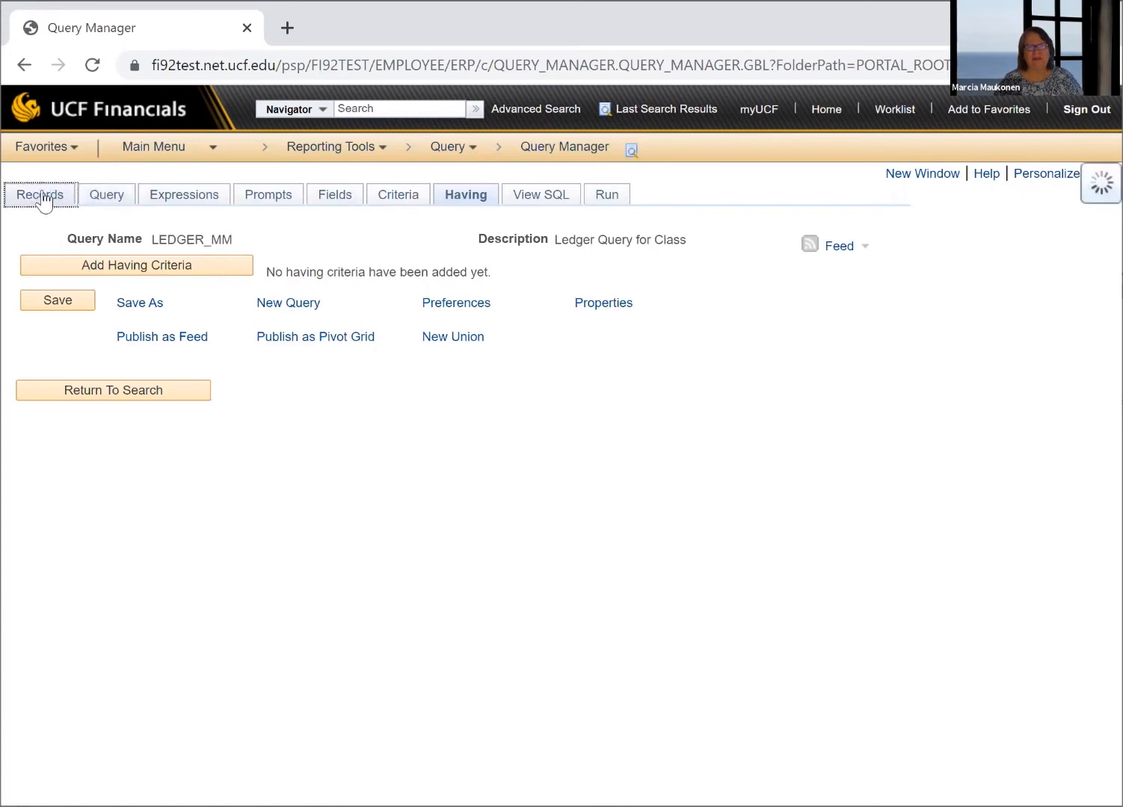
pyautogui.click(107, 199)
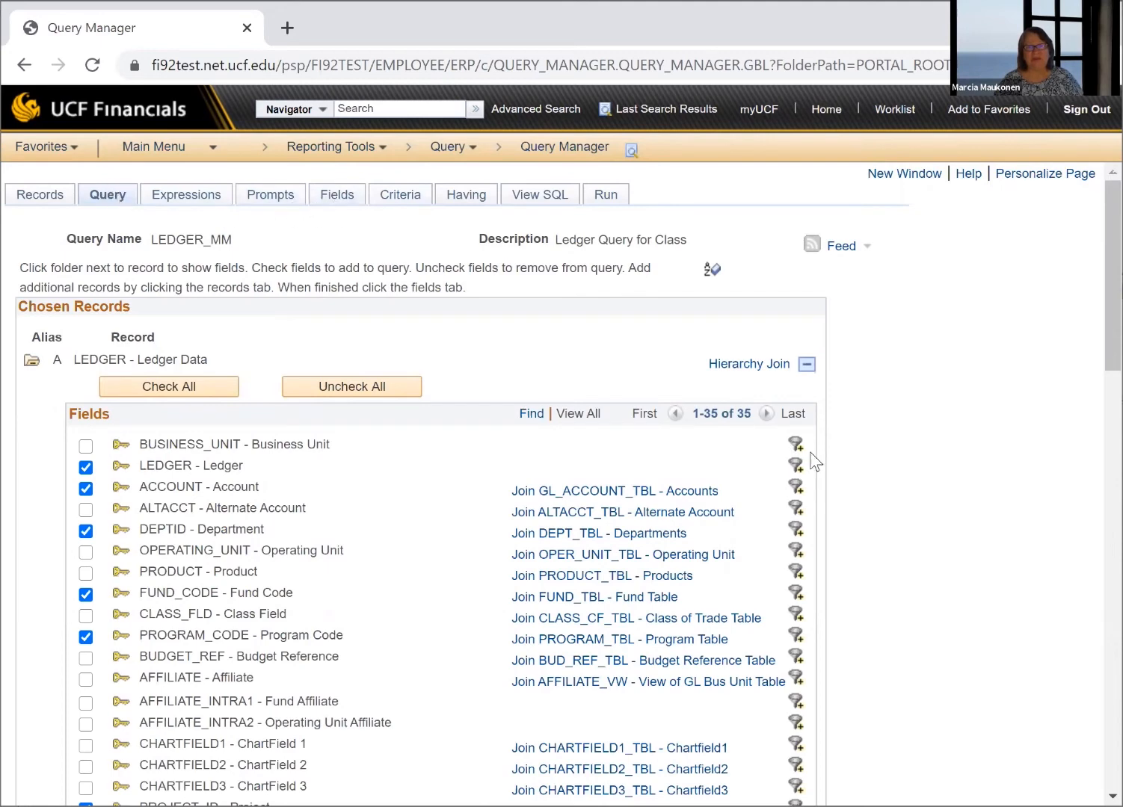
pyautogui.click(343, 195)
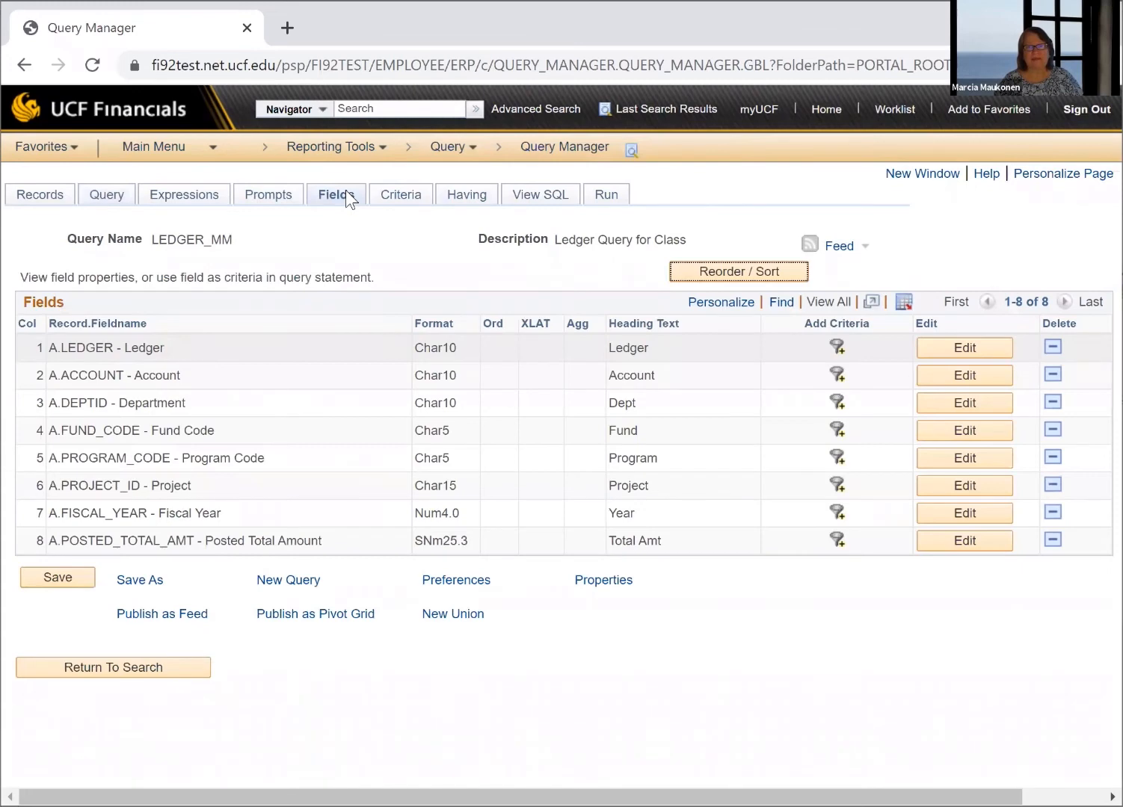
pyautogui.click(394, 203)
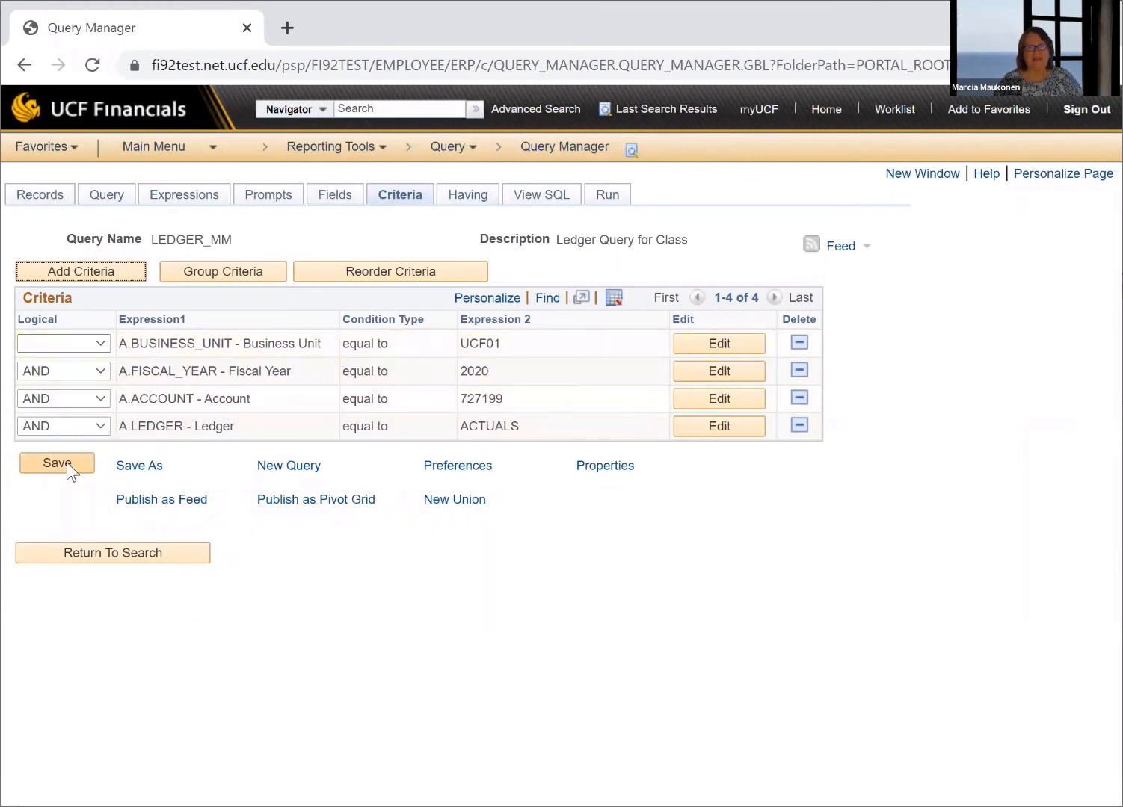
pyautogui.click(607, 199)
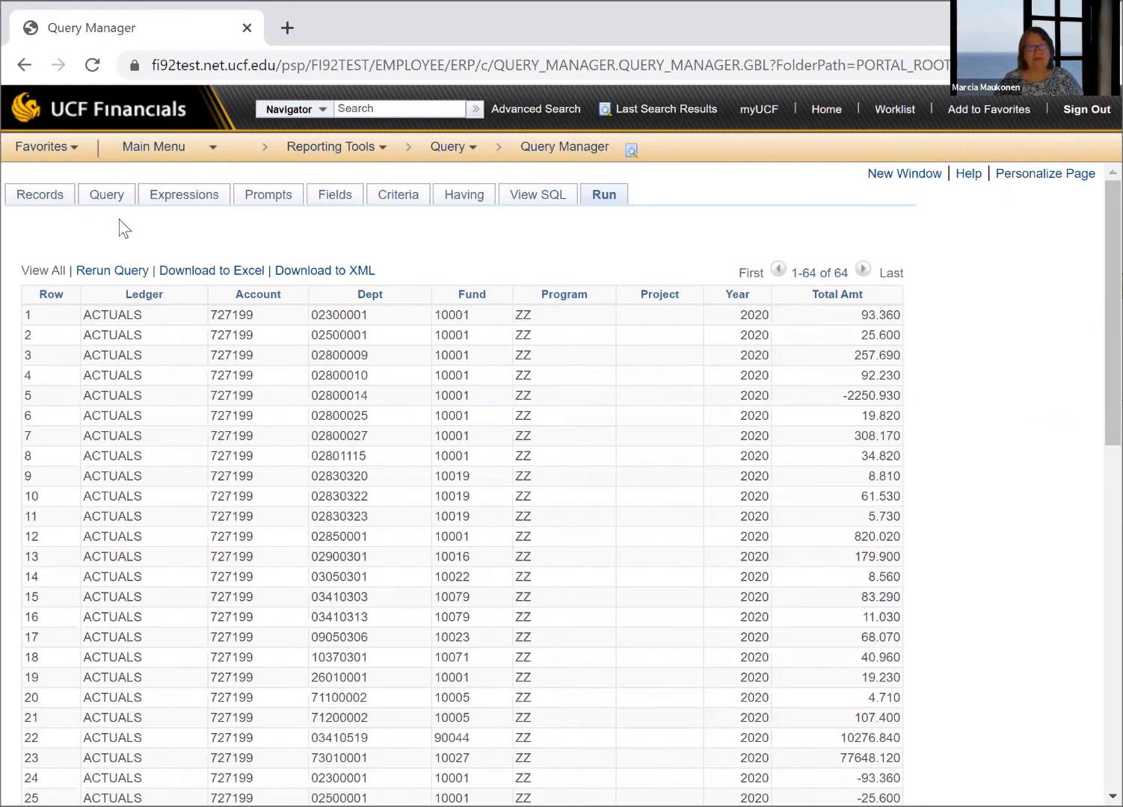
# Retrace the query's build stages from record search through field selection, output fields and criteria, ending with a run of the query
pyautogui.click(30, 196)
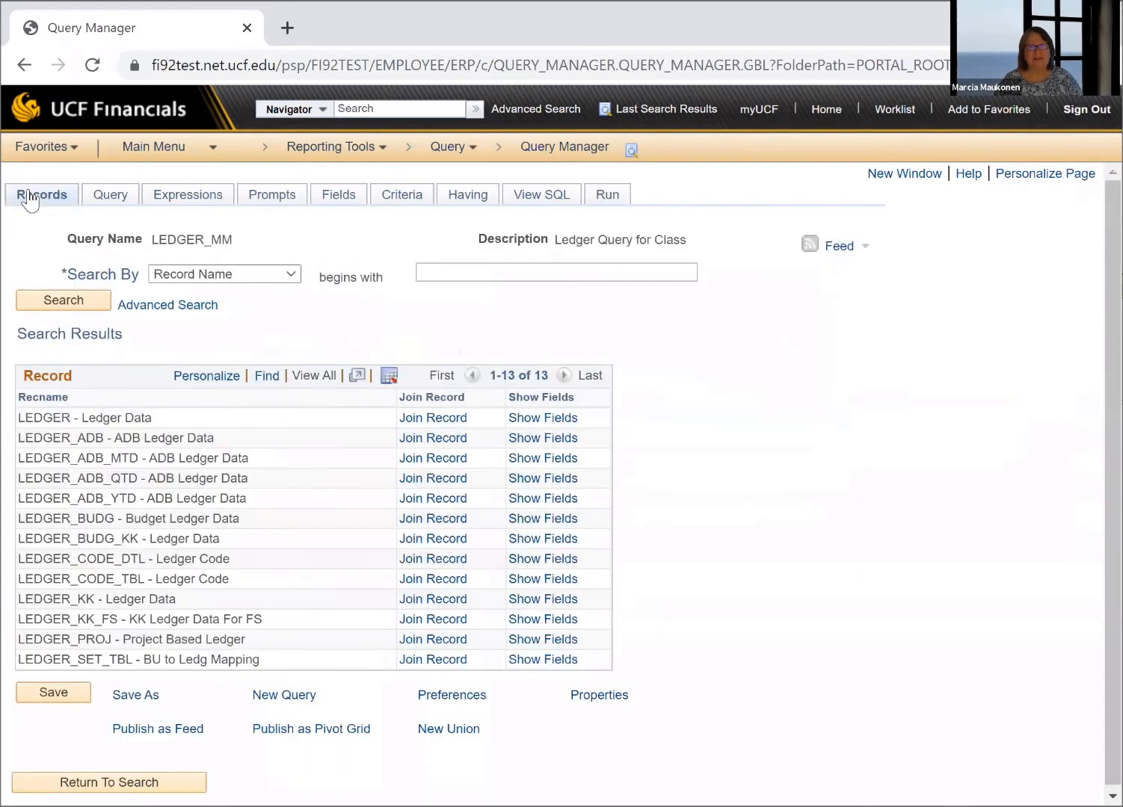
pyautogui.click(113, 199)
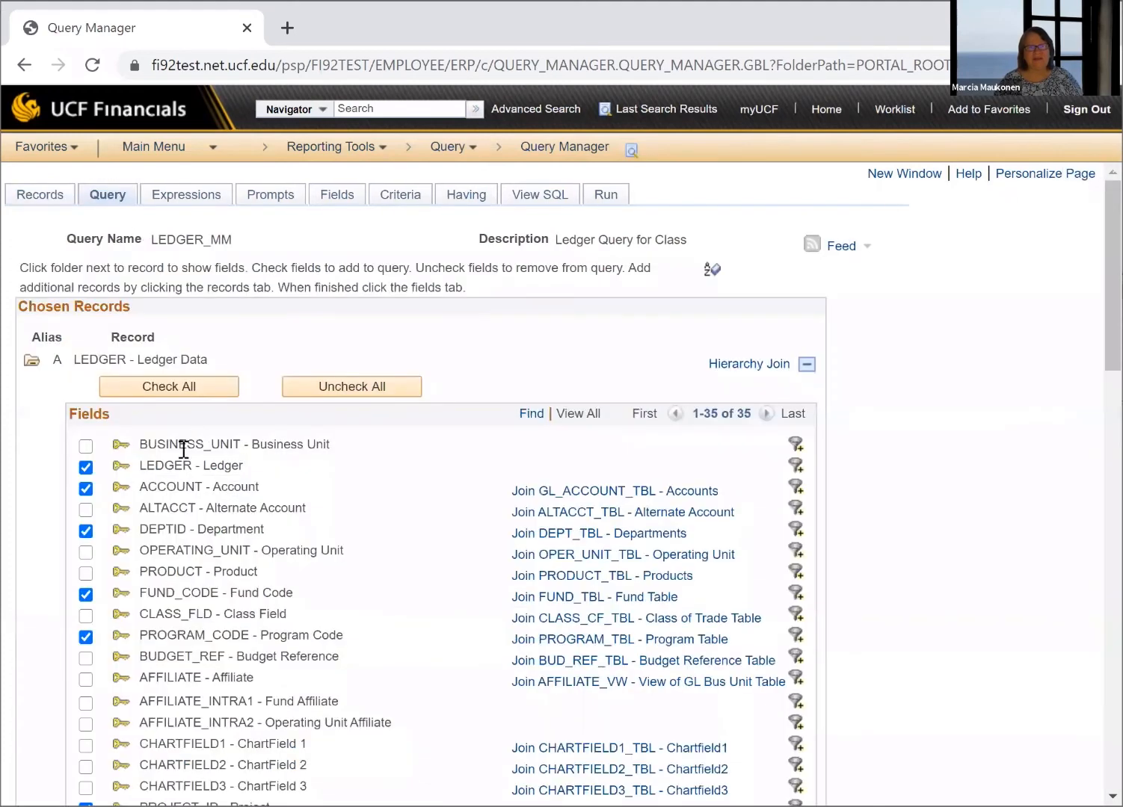
pyautogui.click(336, 199)
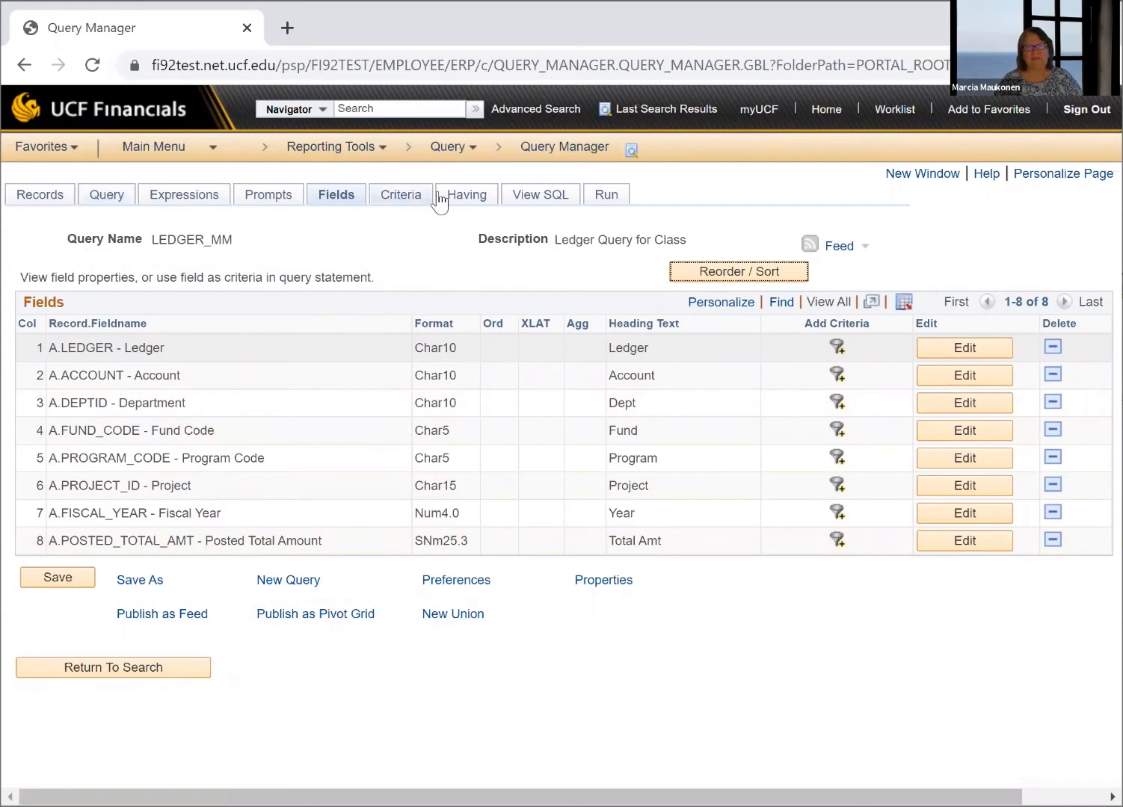
pyautogui.click(389, 199)
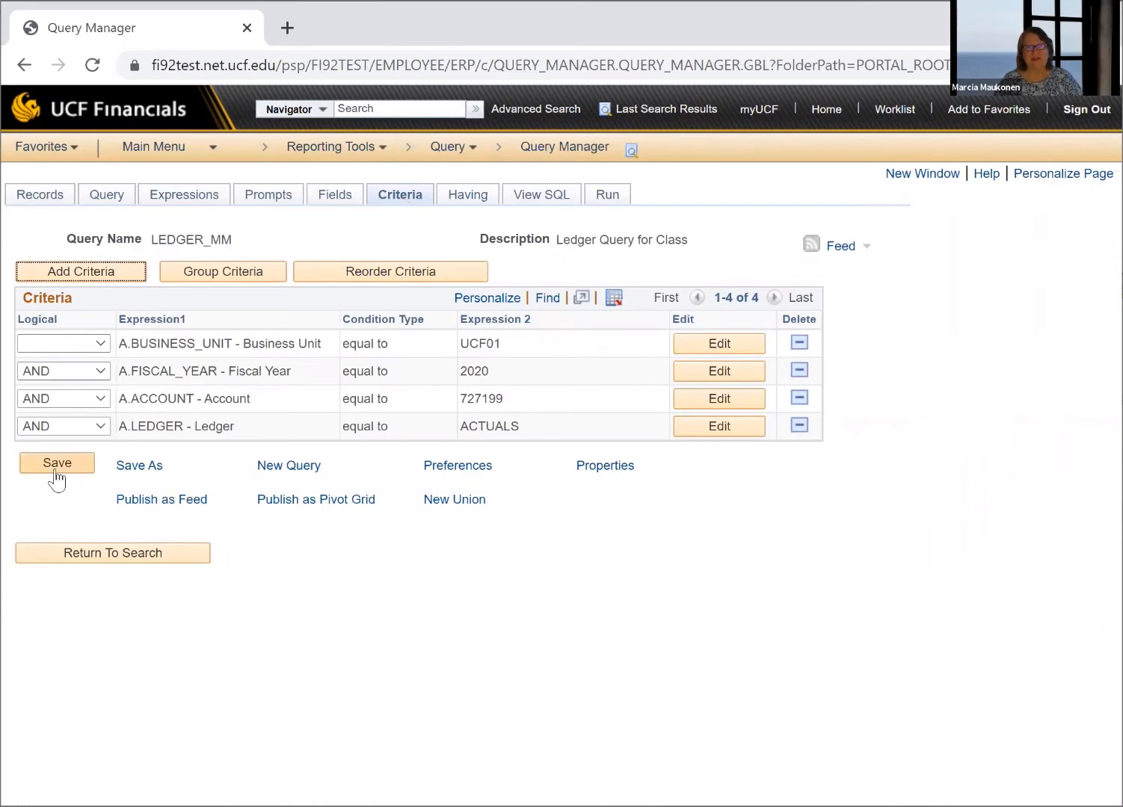
pyautogui.click(612, 199)
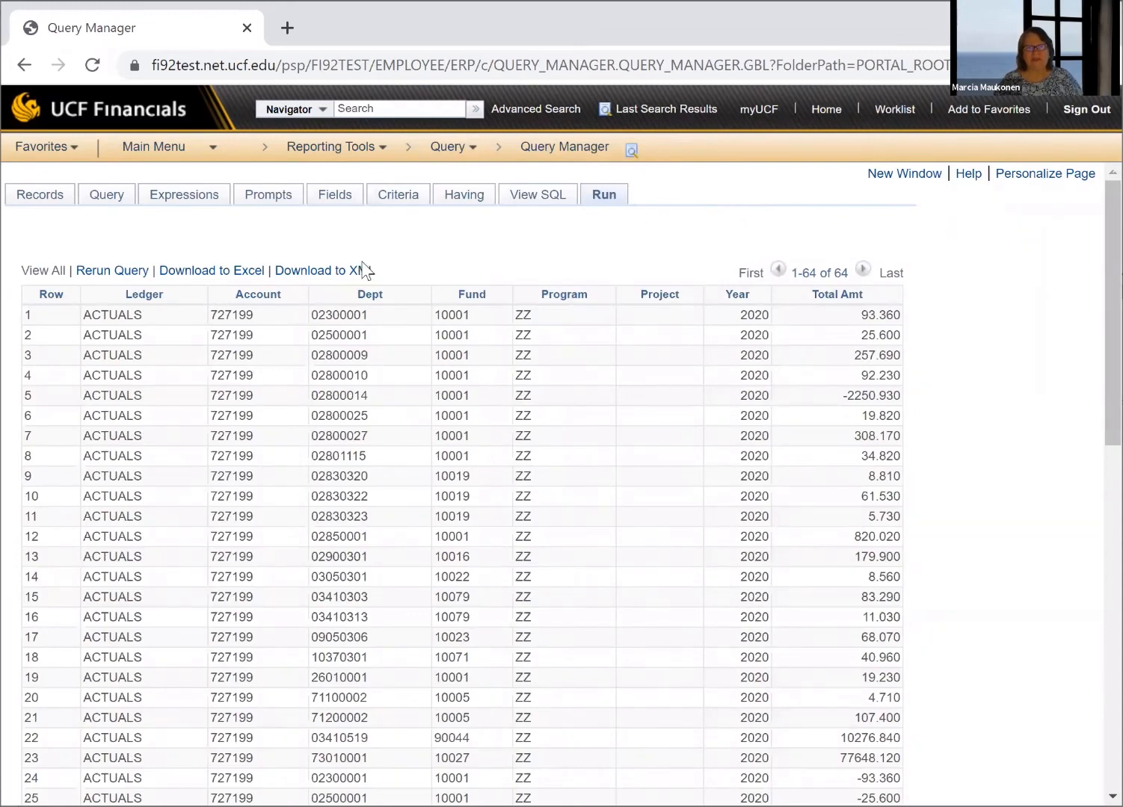
# Check the chosen LEDGER record fields, the output columns and the criteria once more, and rerun the query
pyautogui.click(103, 202)
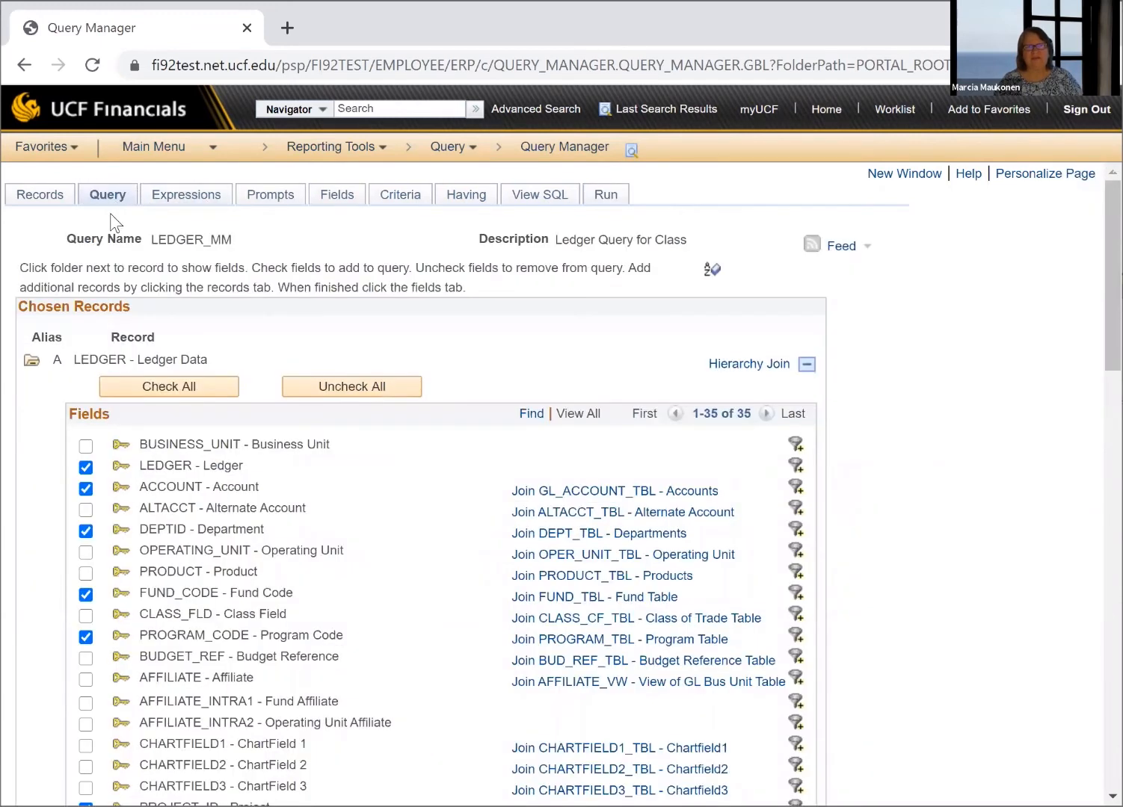
pyautogui.click(334, 199)
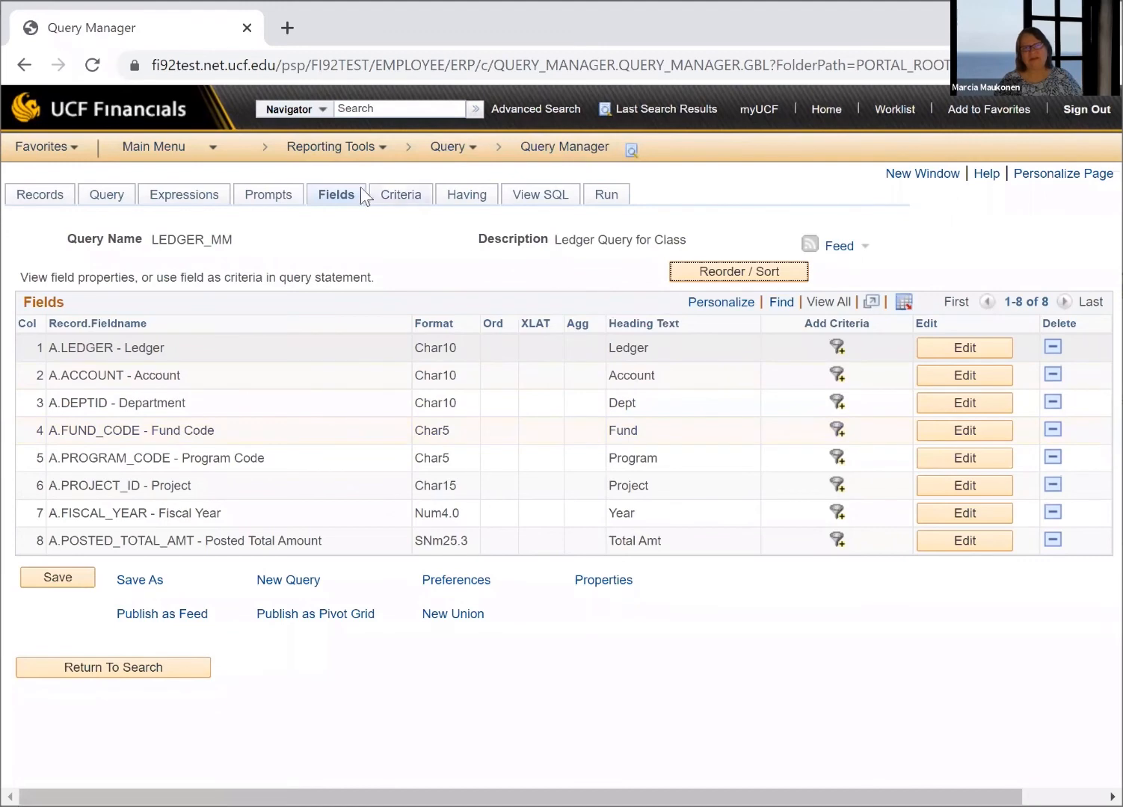
pyautogui.click(393, 192)
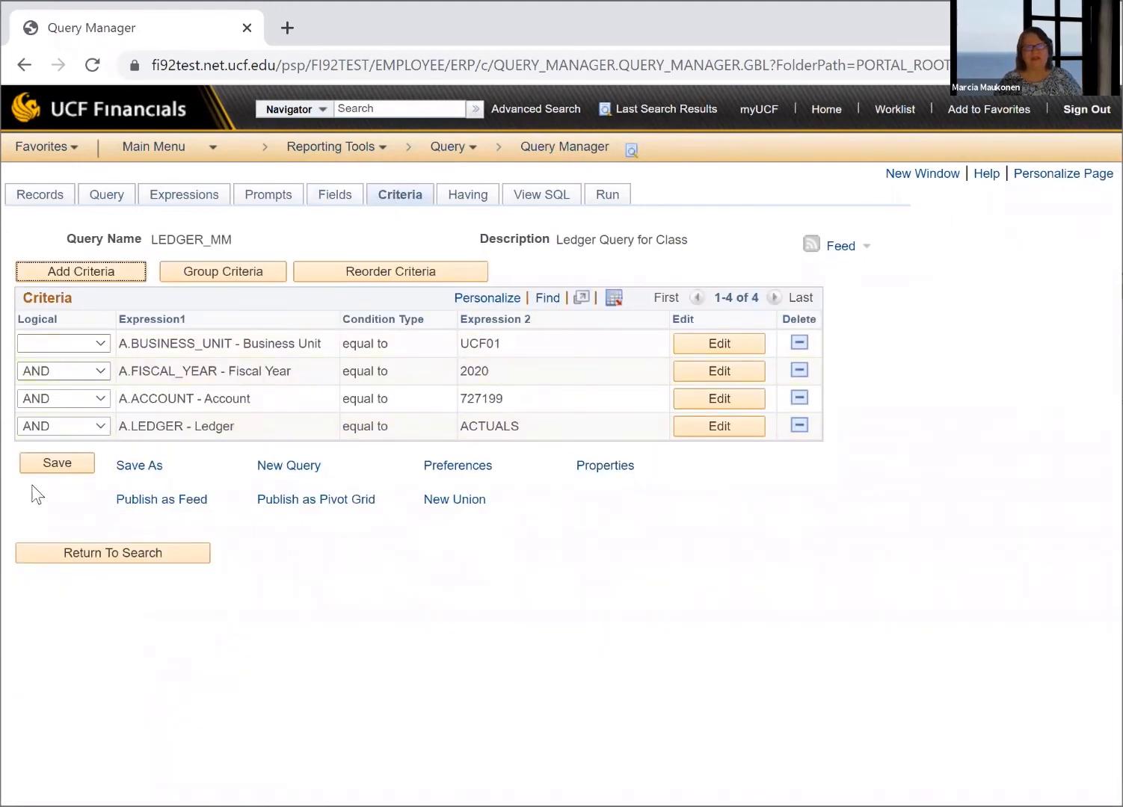
pyautogui.click(612, 196)
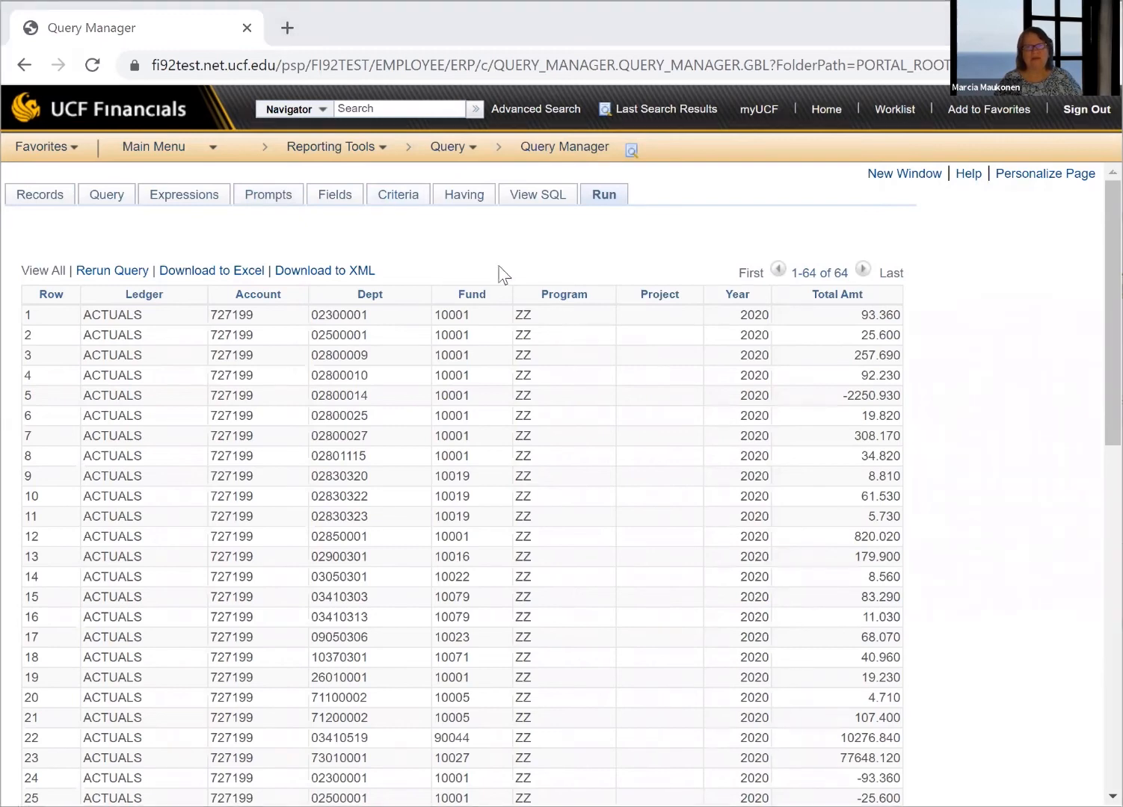
# Check the query's having criteria and record list, and look through the whole page of chosen LEDGER record fields
pyautogui.click(463, 200)
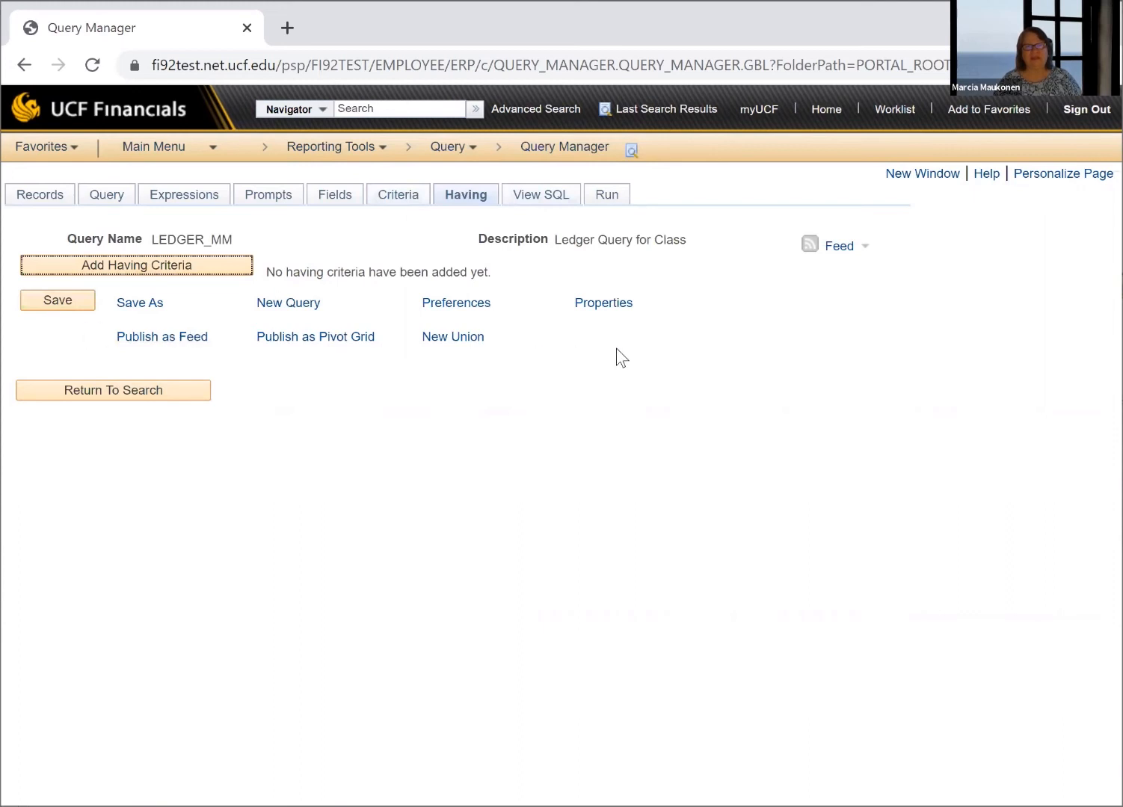
pyautogui.click(46, 202)
pyautogui.click(121, 205)
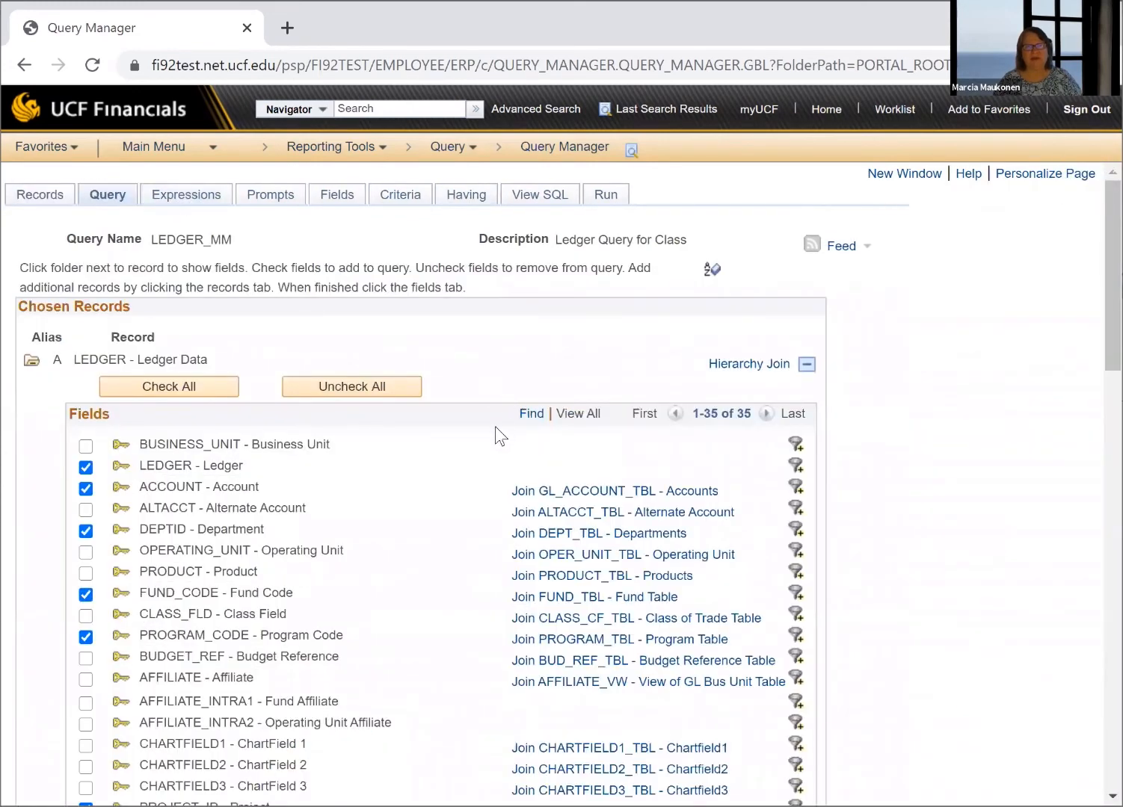
pyautogui.scroll(-6, 495, 427)
pyautogui.scroll(-8, 335, 397)
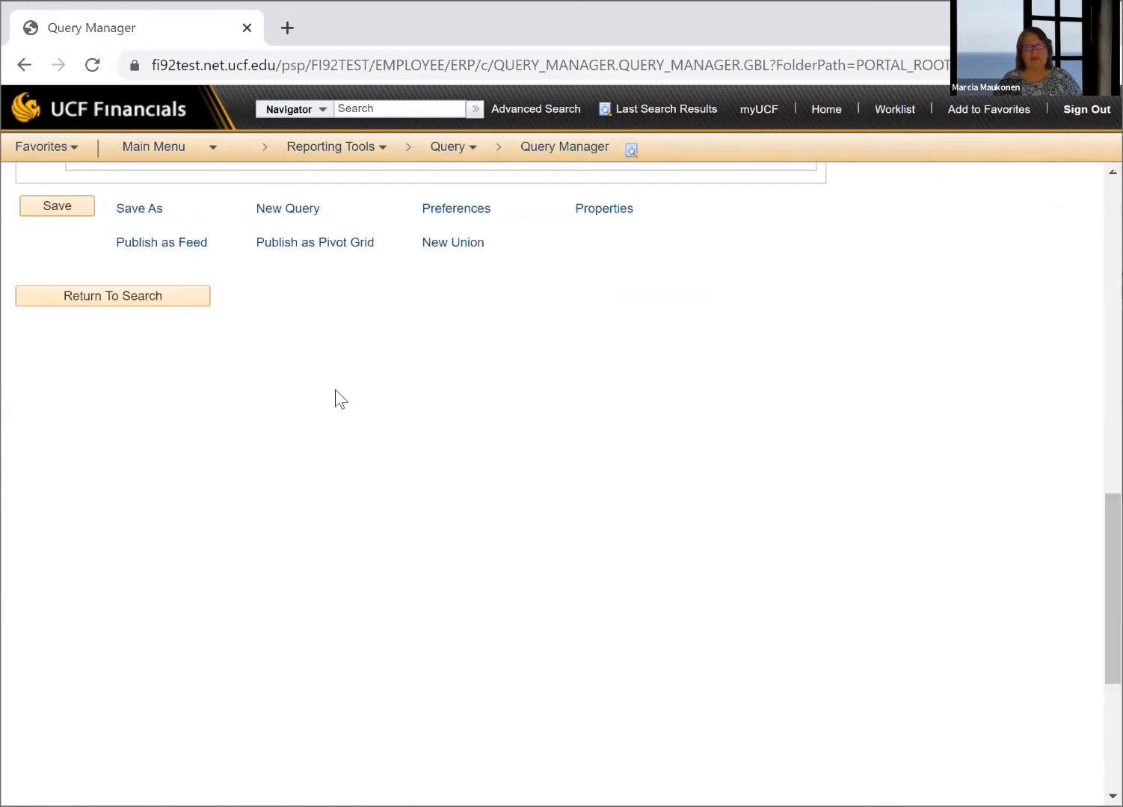
pyautogui.scroll(10, 335, 396)
pyautogui.scroll(4, 362, 256)
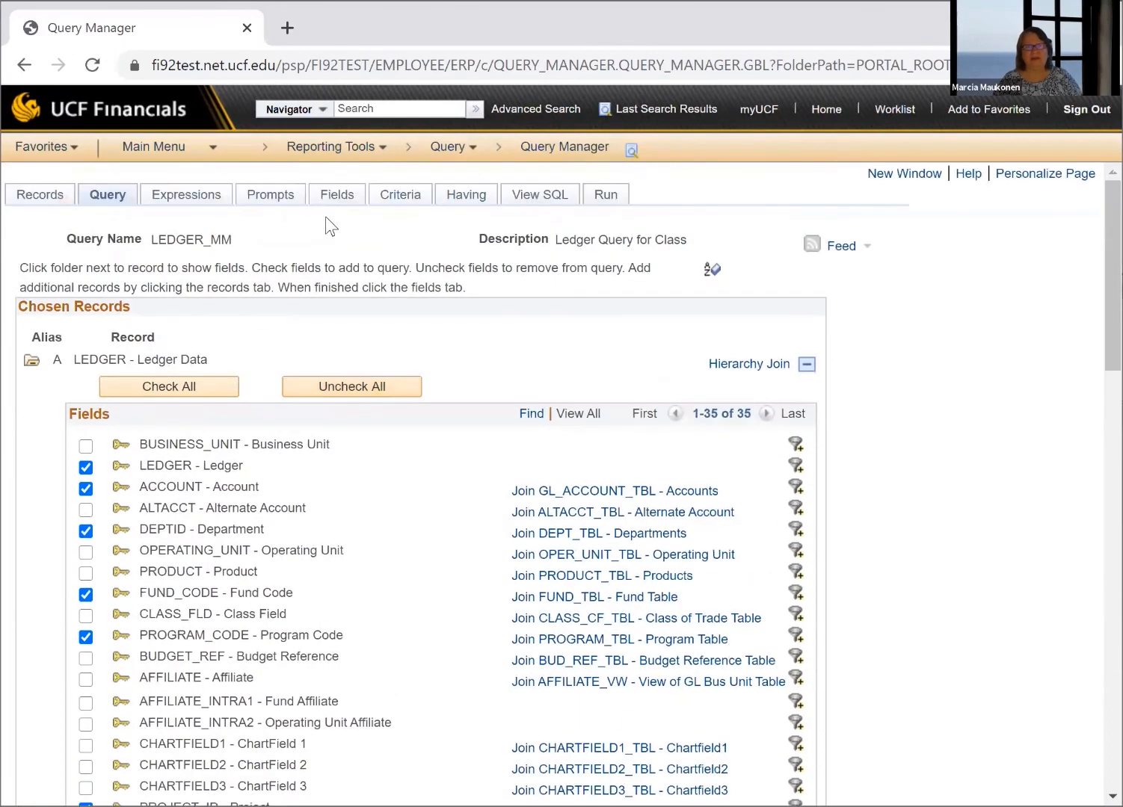
# Examine the query's prompts, output fields and having criteria, and view its generated SQL statement
pyautogui.click(276, 200)
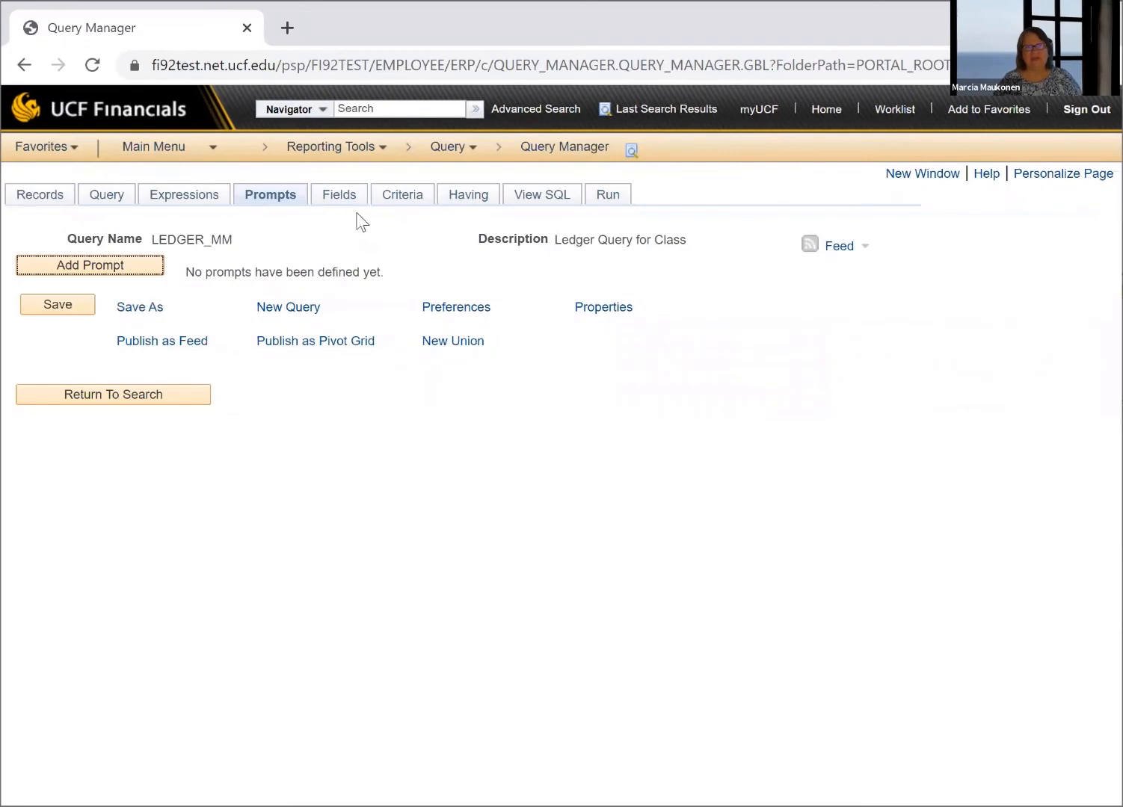
pyautogui.click(336, 201)
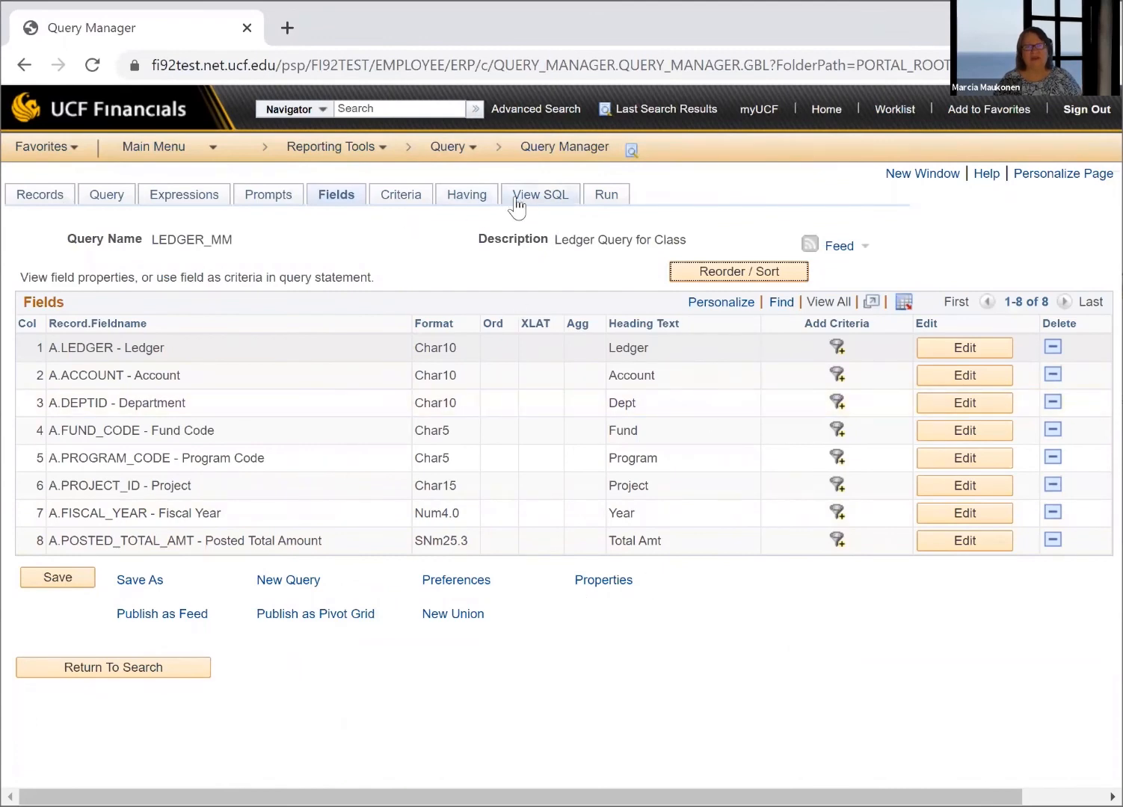
pyautogui.click(461, 197)
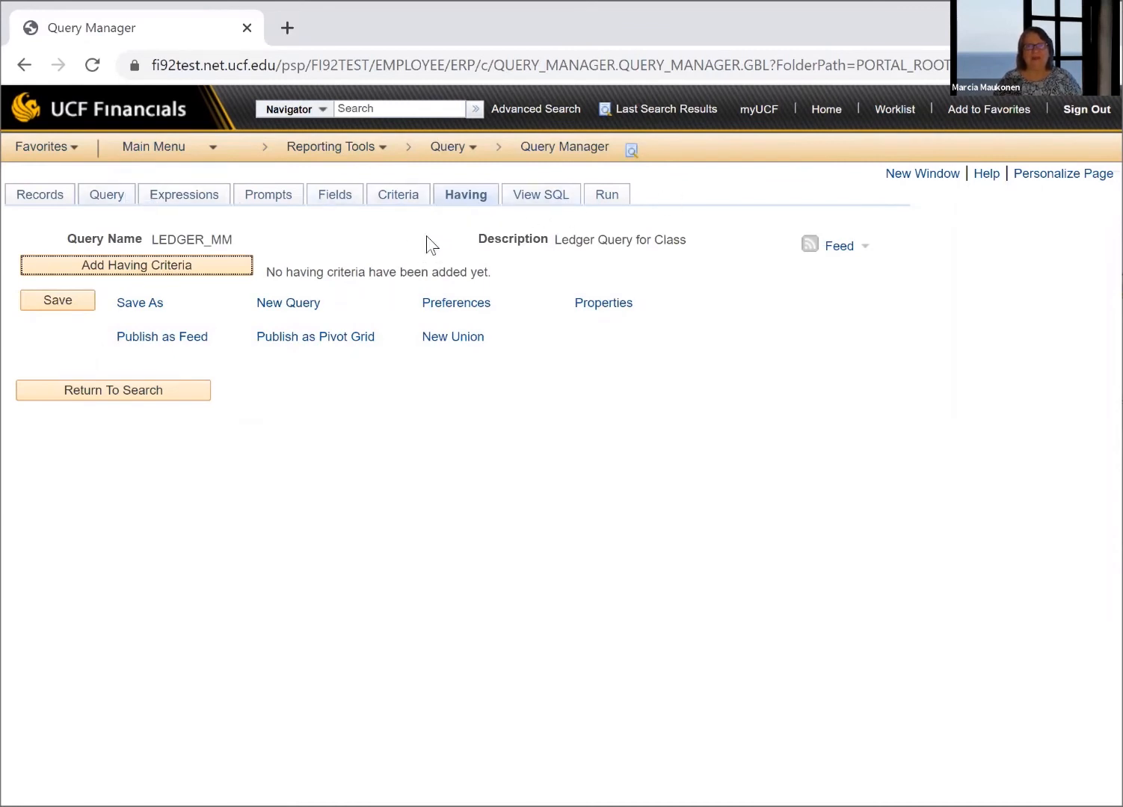
pyautogui.click(540, 197)
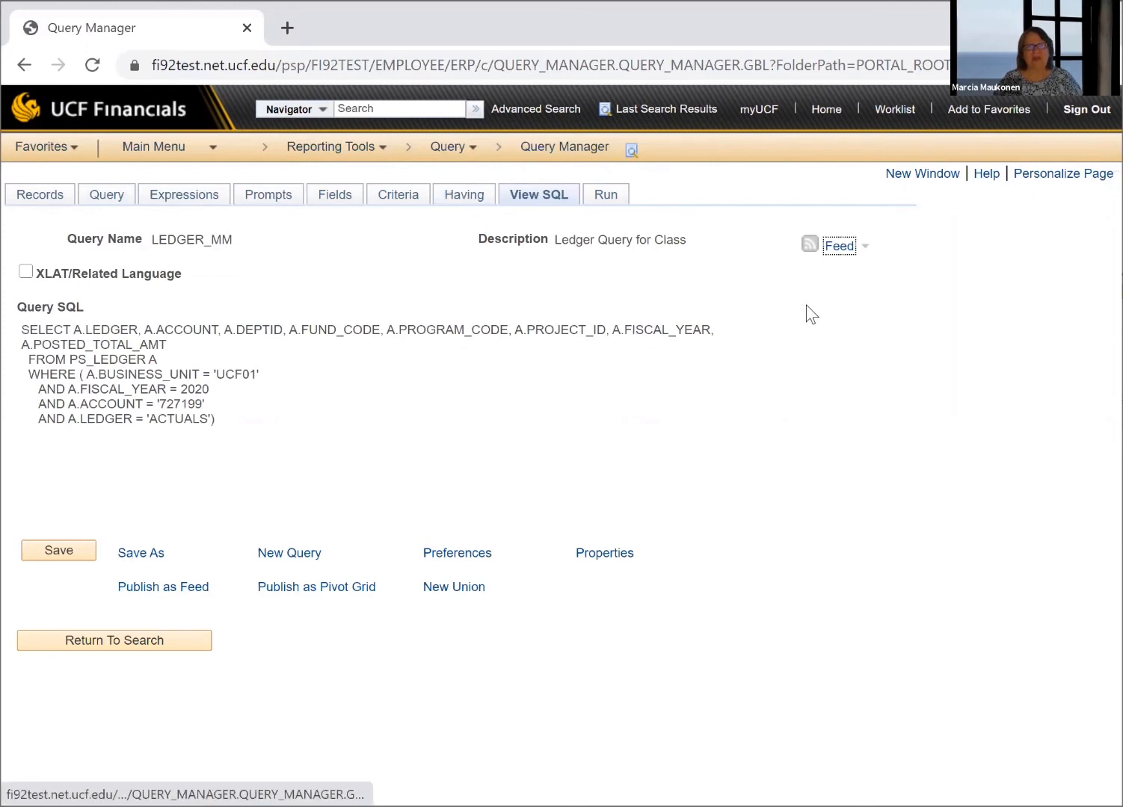
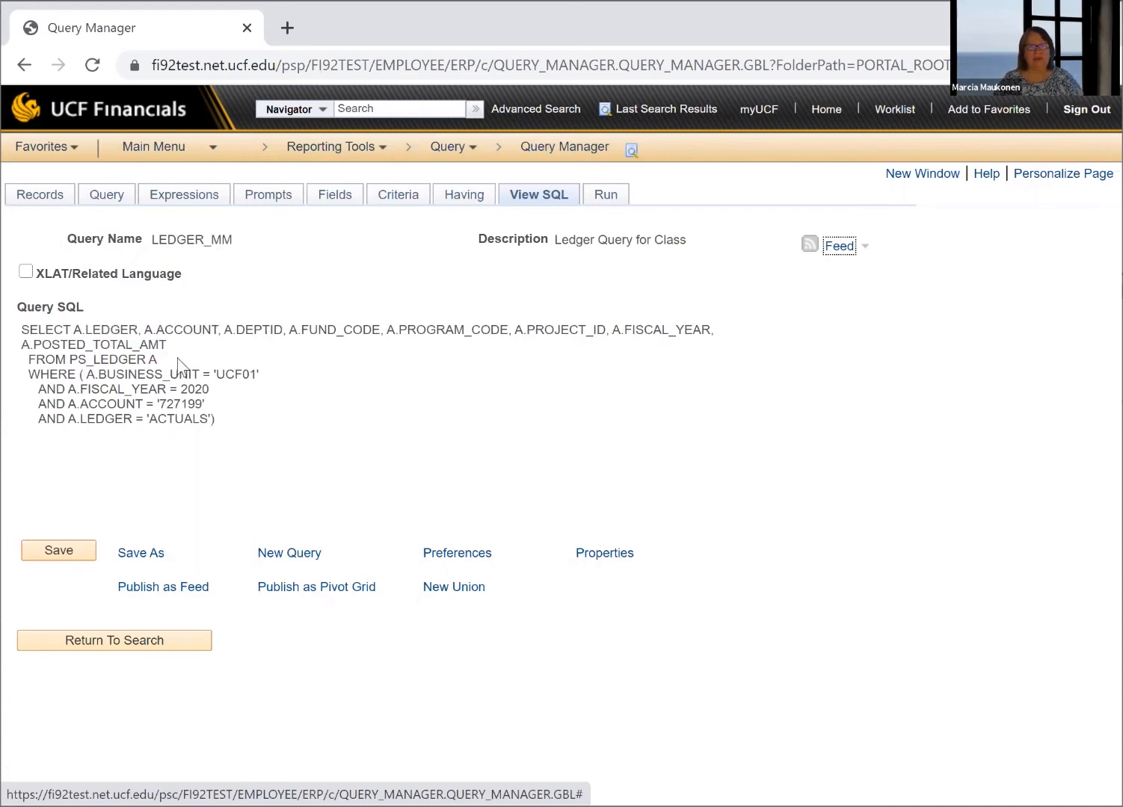
# Compare the chosen LEDGER record fields and output columns with the generated SQL, and run the query
pyautogui.click(106, 199)
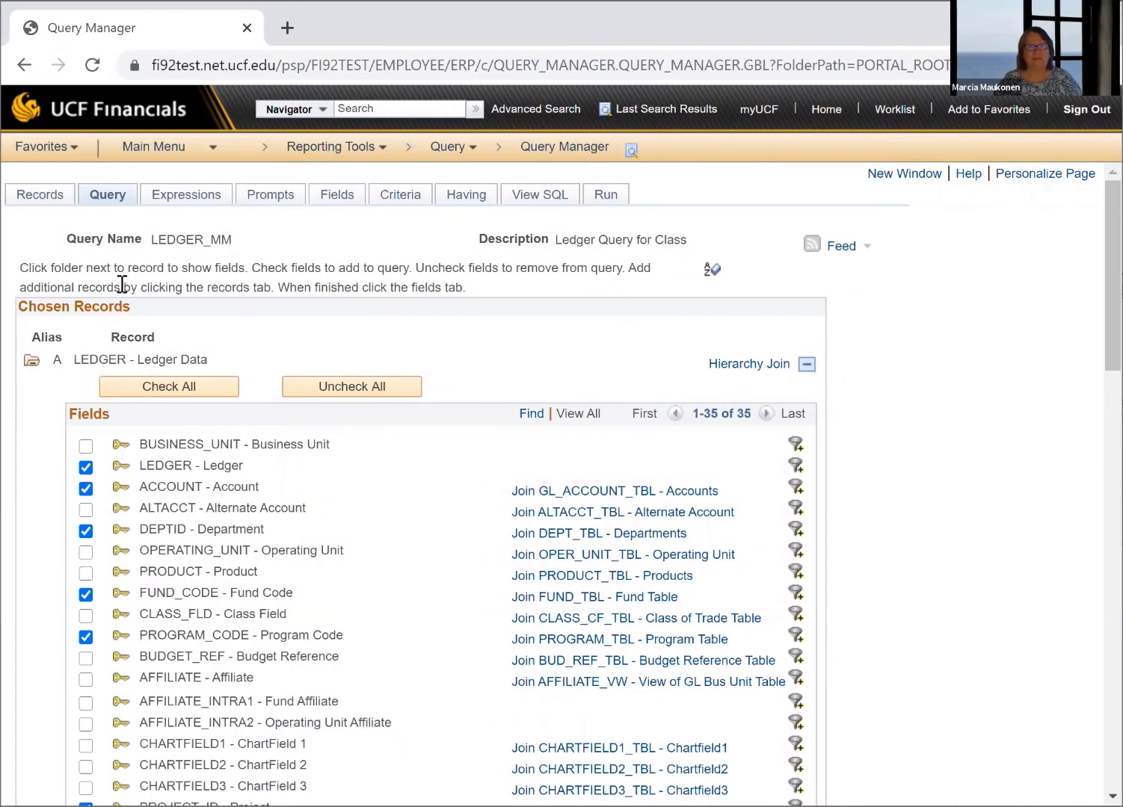
pyautogui.click(327, 199)
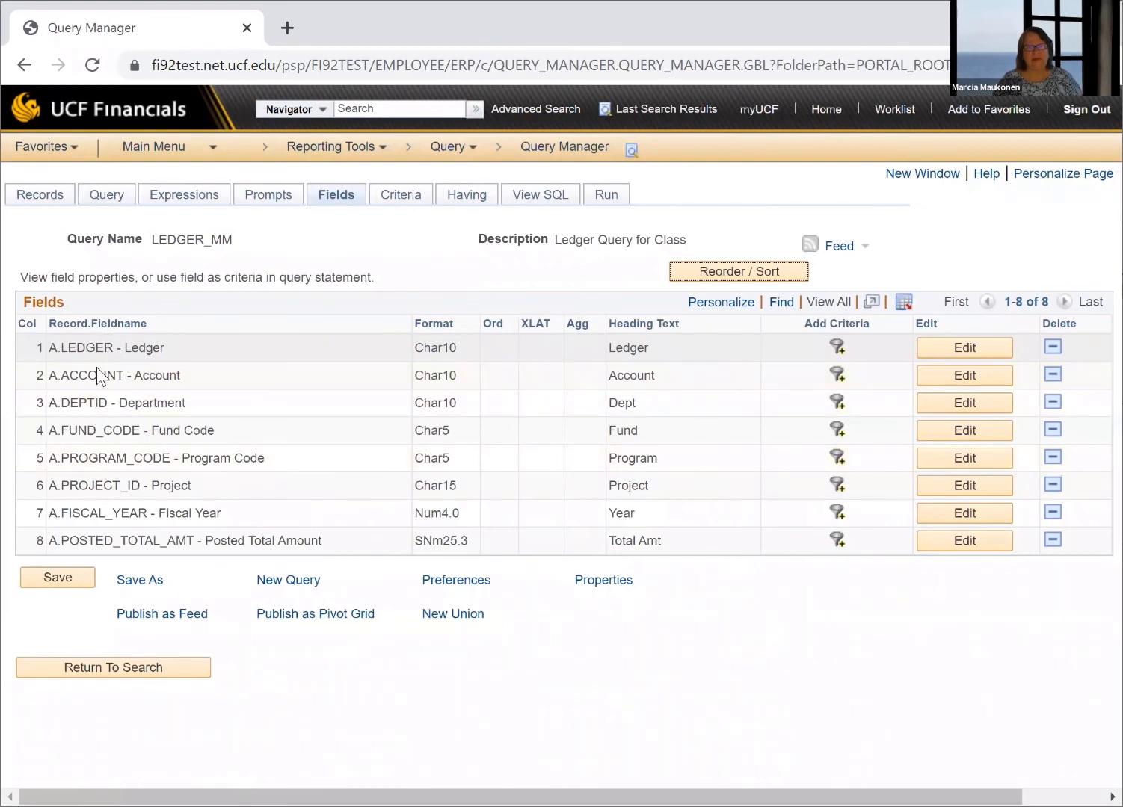
pyautogui.click(550, 197)
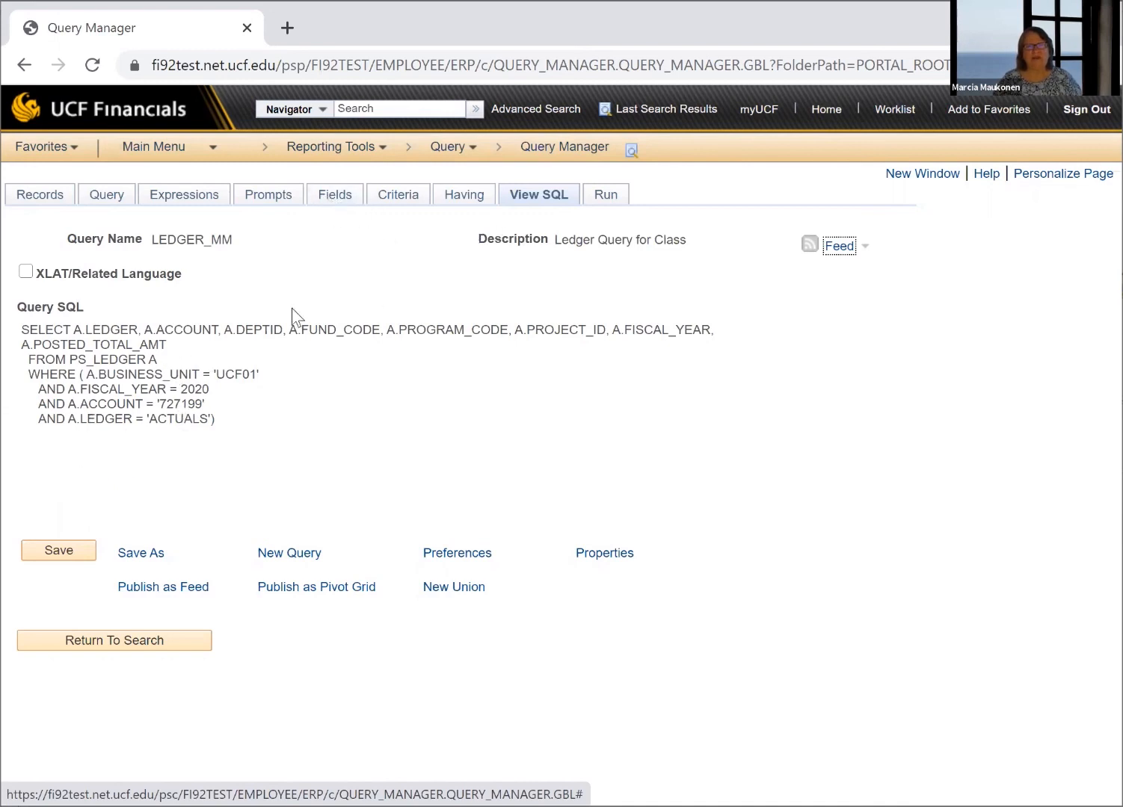
pyautogui.click(611, 198)
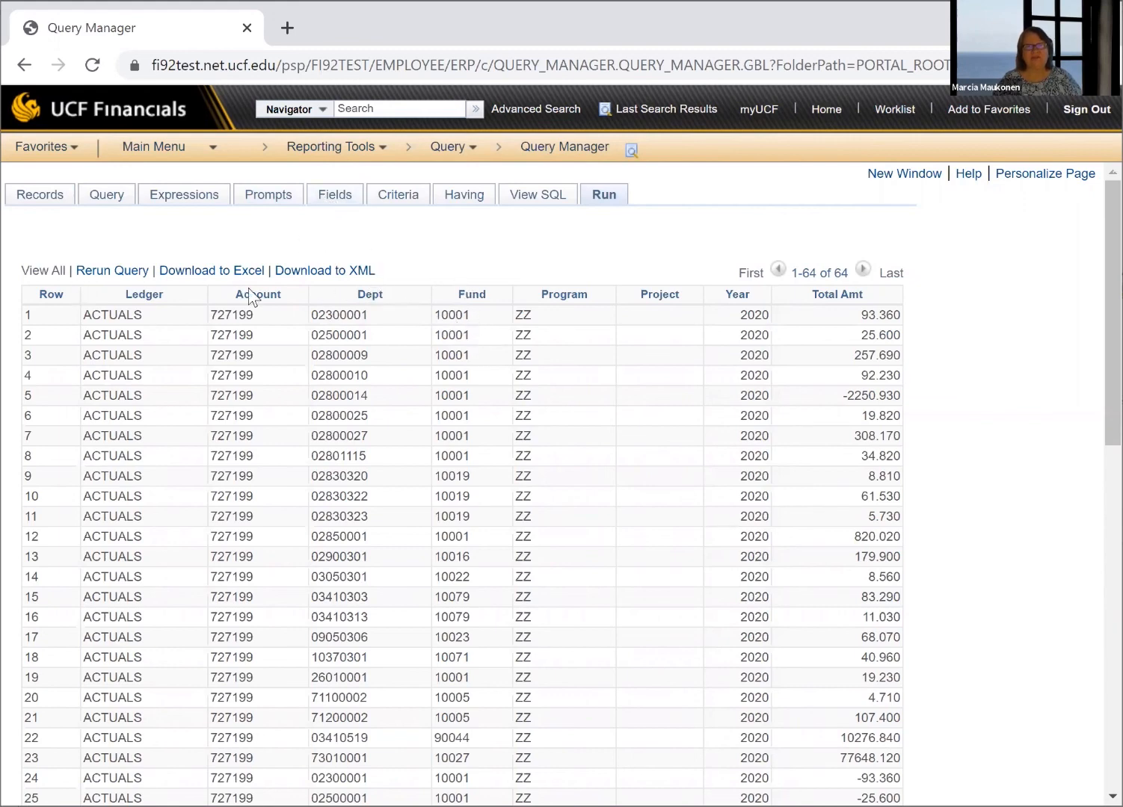
# Set the query's sort order to Fund Code as 1 and Department as 2 in the field ordering
pyautogui.click(335, 196)
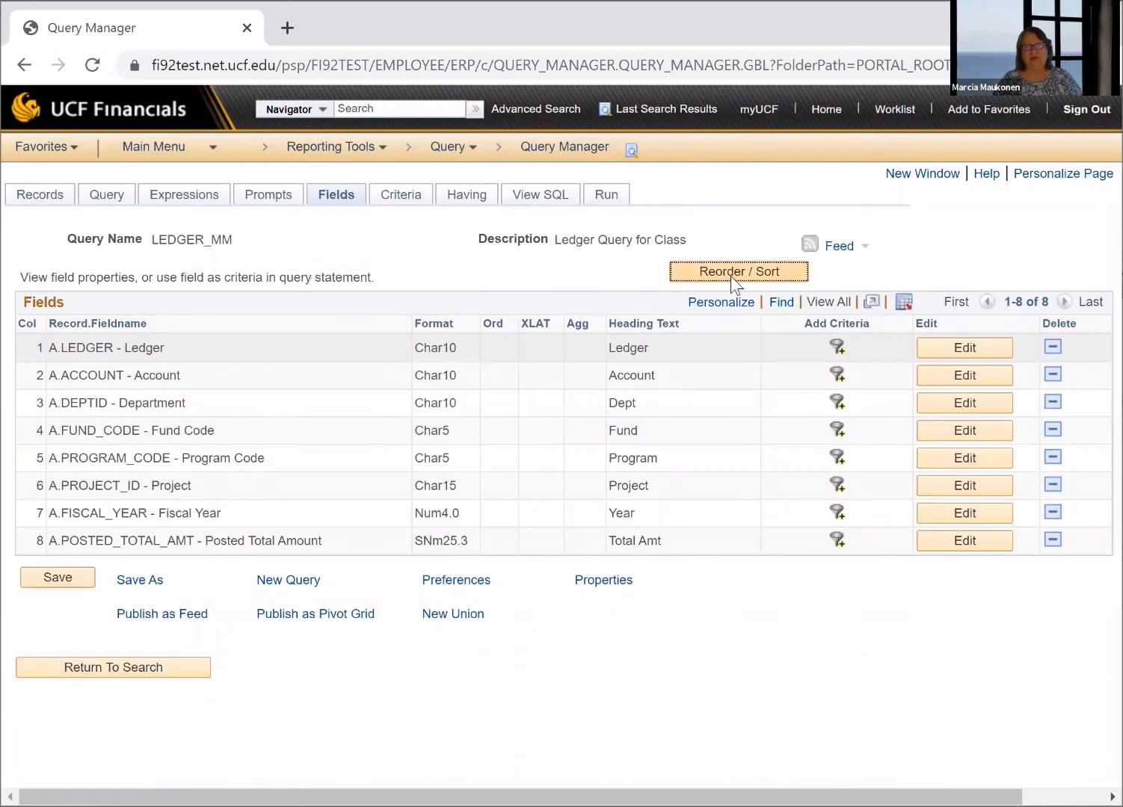
pyautogui.click(758, 268)
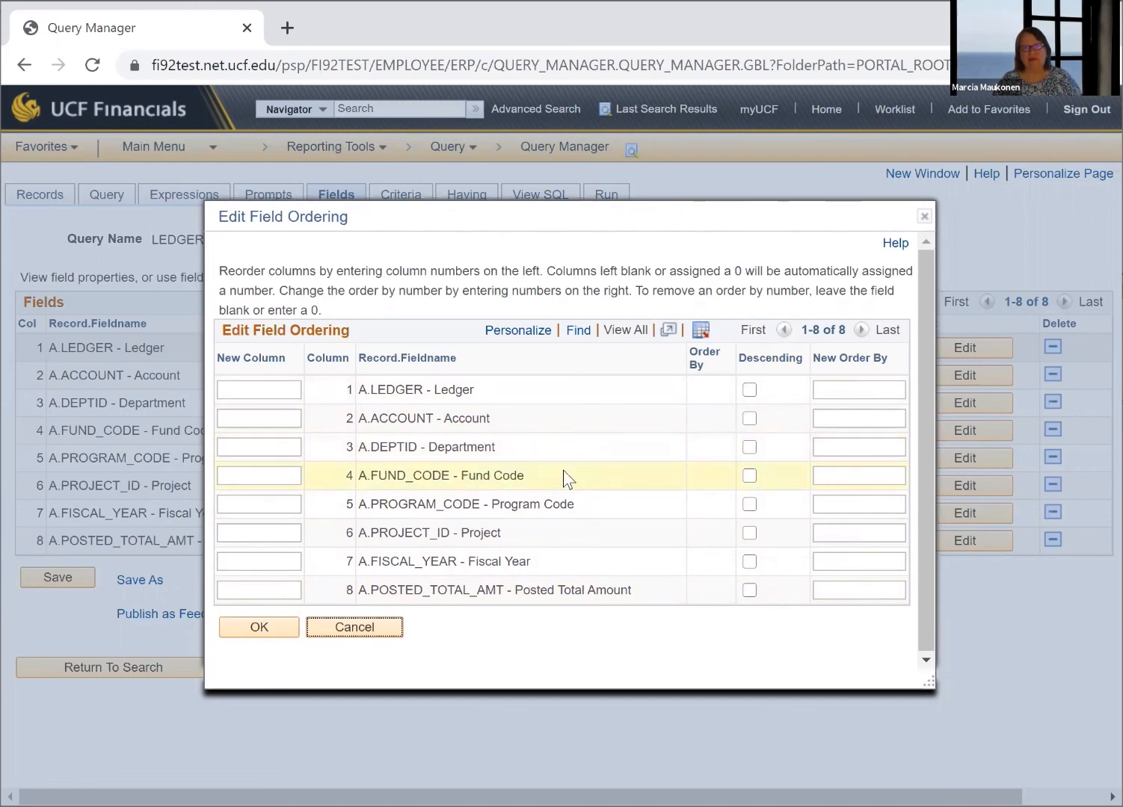
pyautogui.click(851, 467)
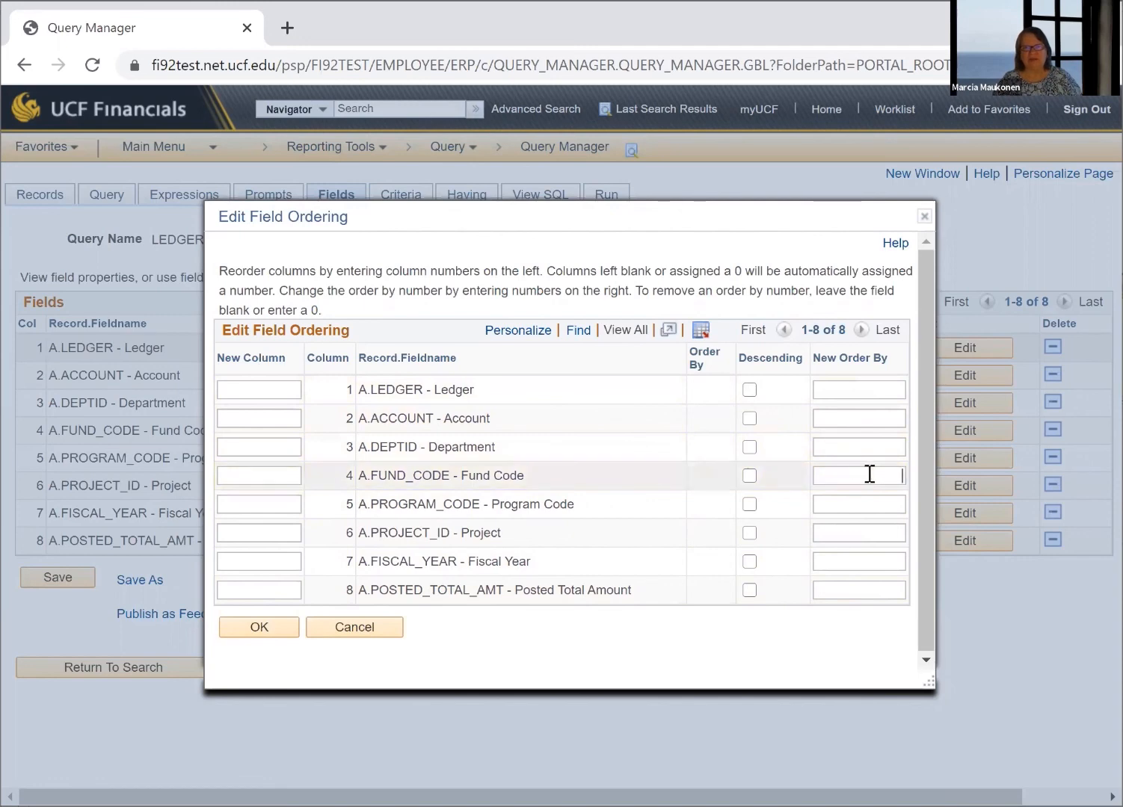
pyautogui.write('1')
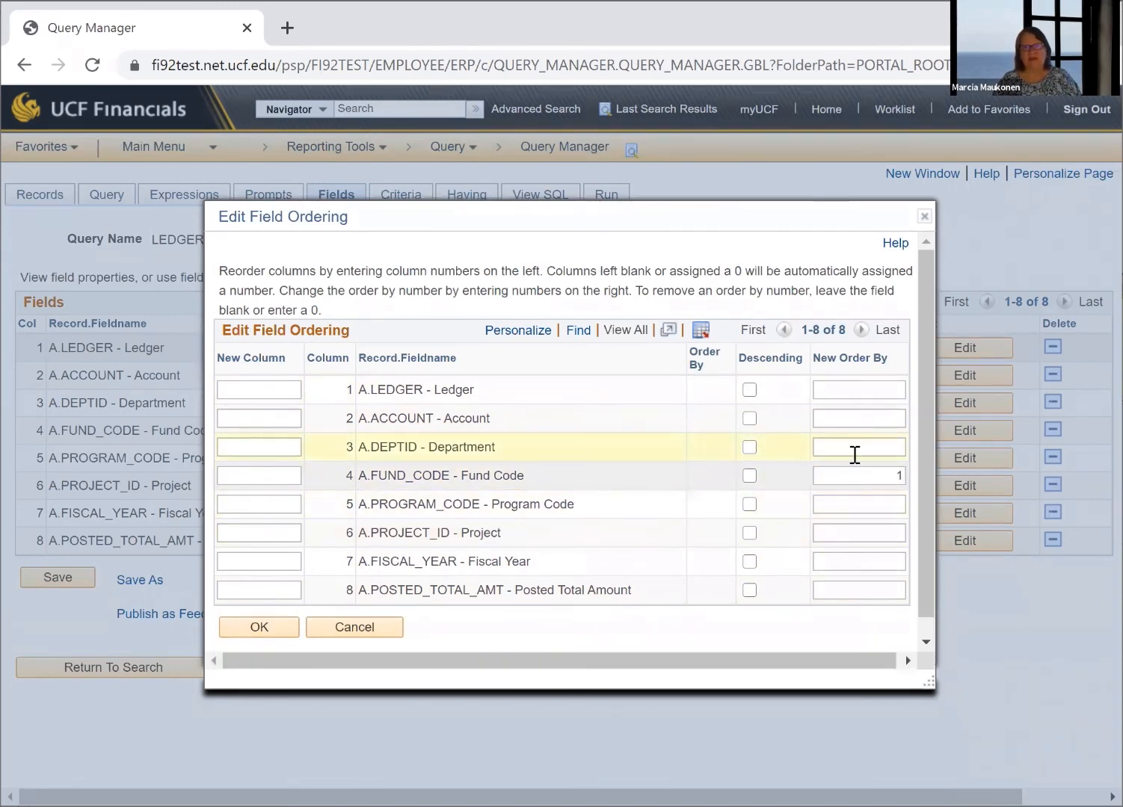
pyautogui.click(892, 448)
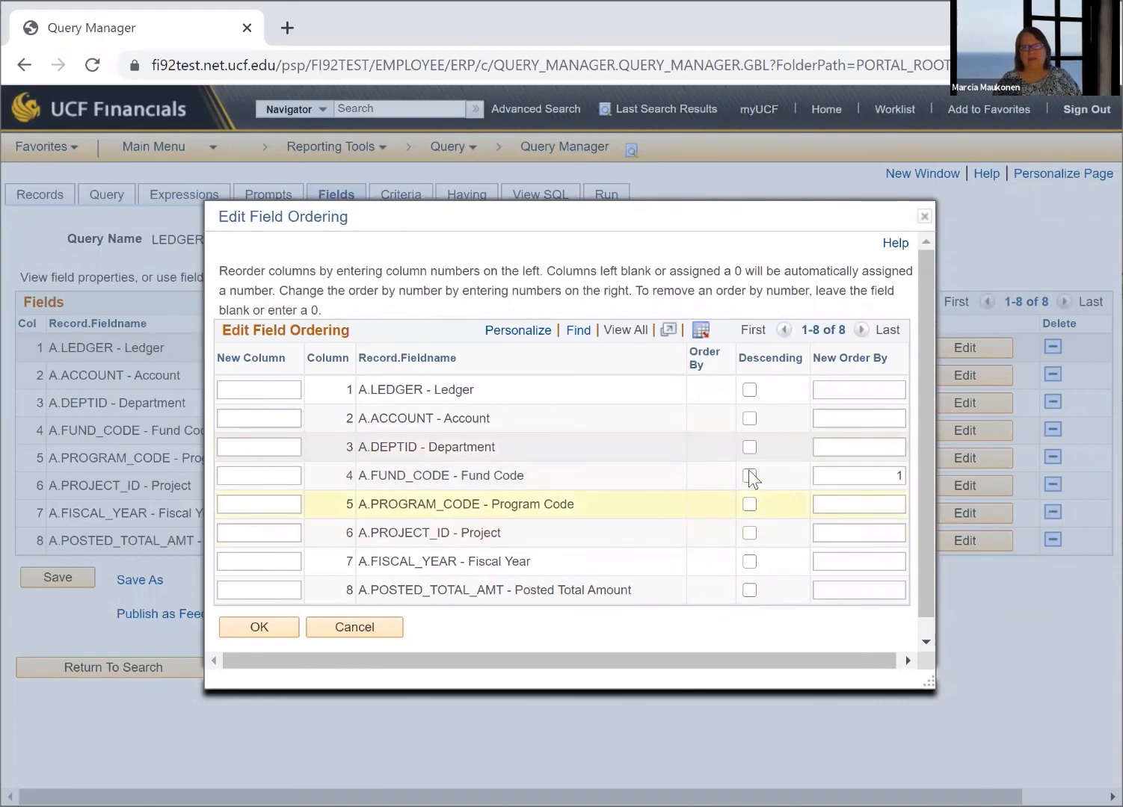
pyautogui.write('2')
pyautogui.click(854, 478)
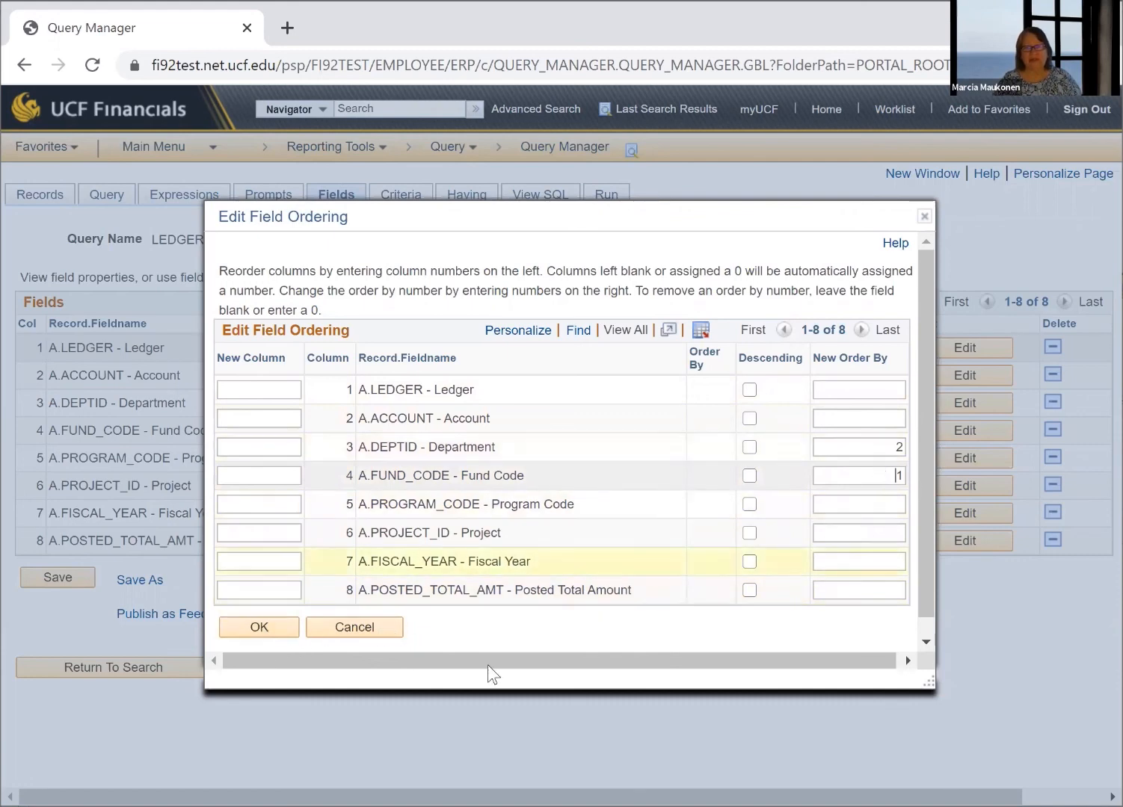
pyautogui.click(272, 629)
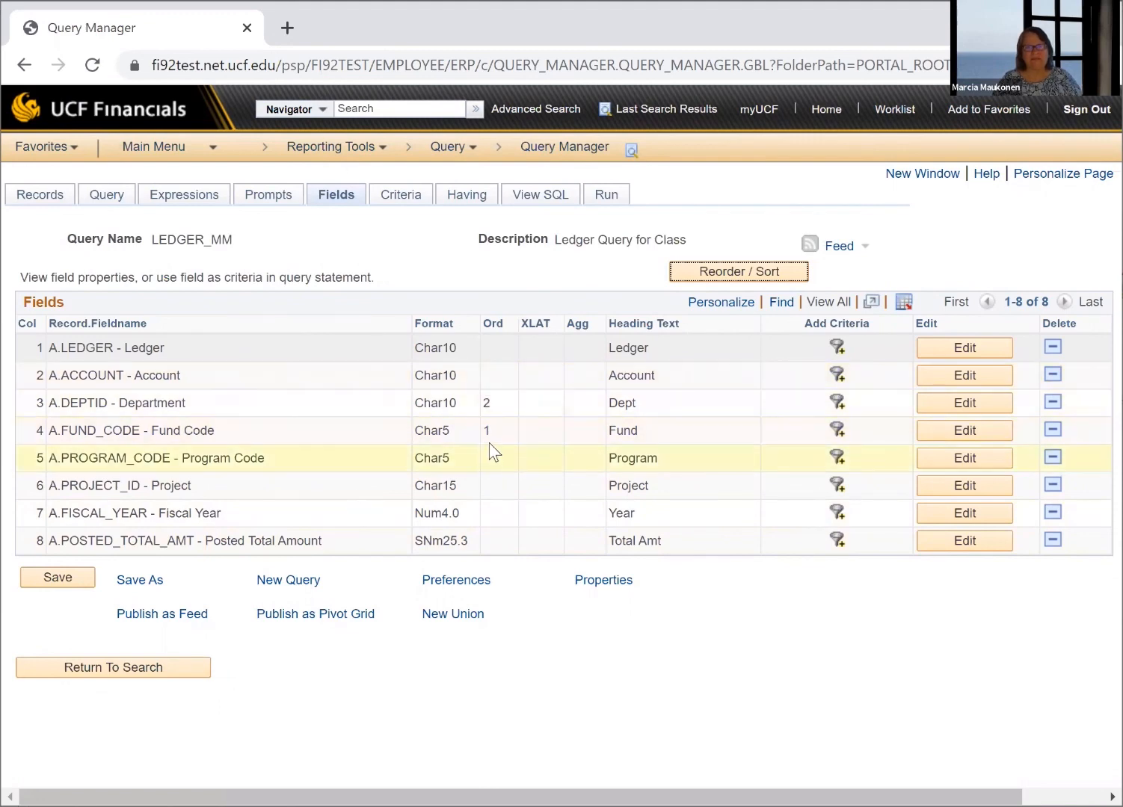
# Save the query and run it, checking the order of the result rows by fund and department
pyautogui.click(63, 579)
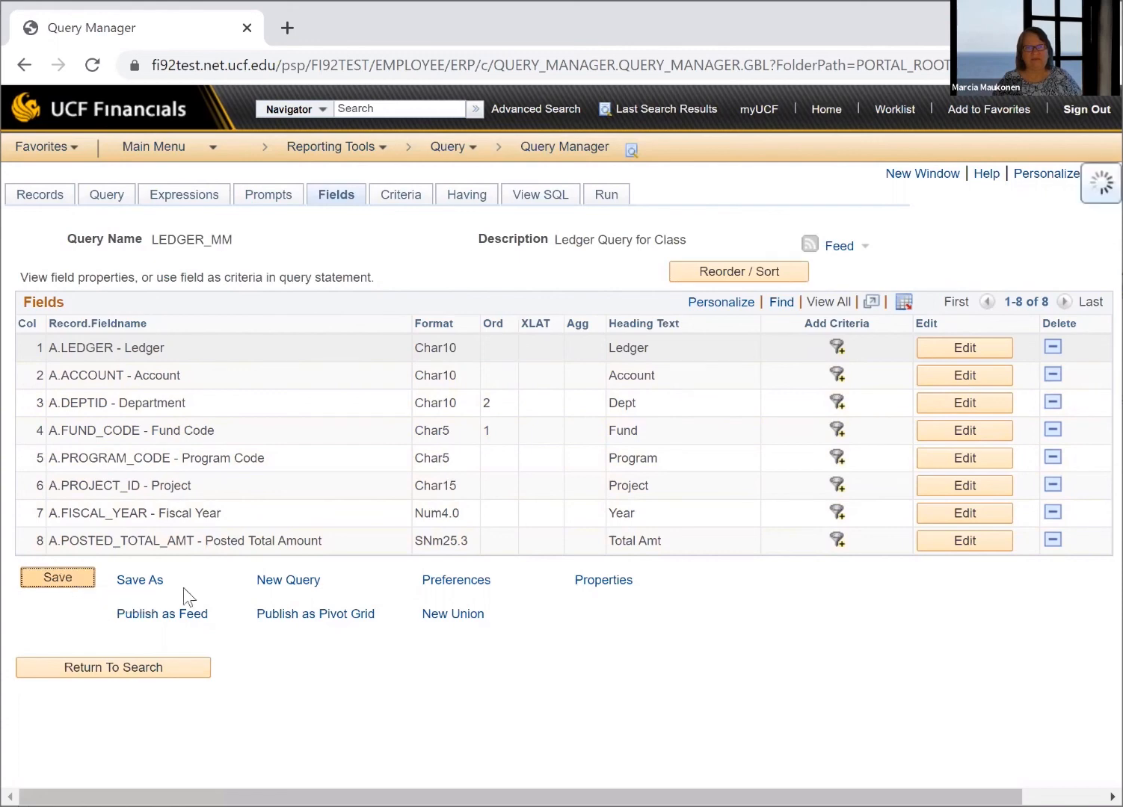
pyautogui.click(605, 198)
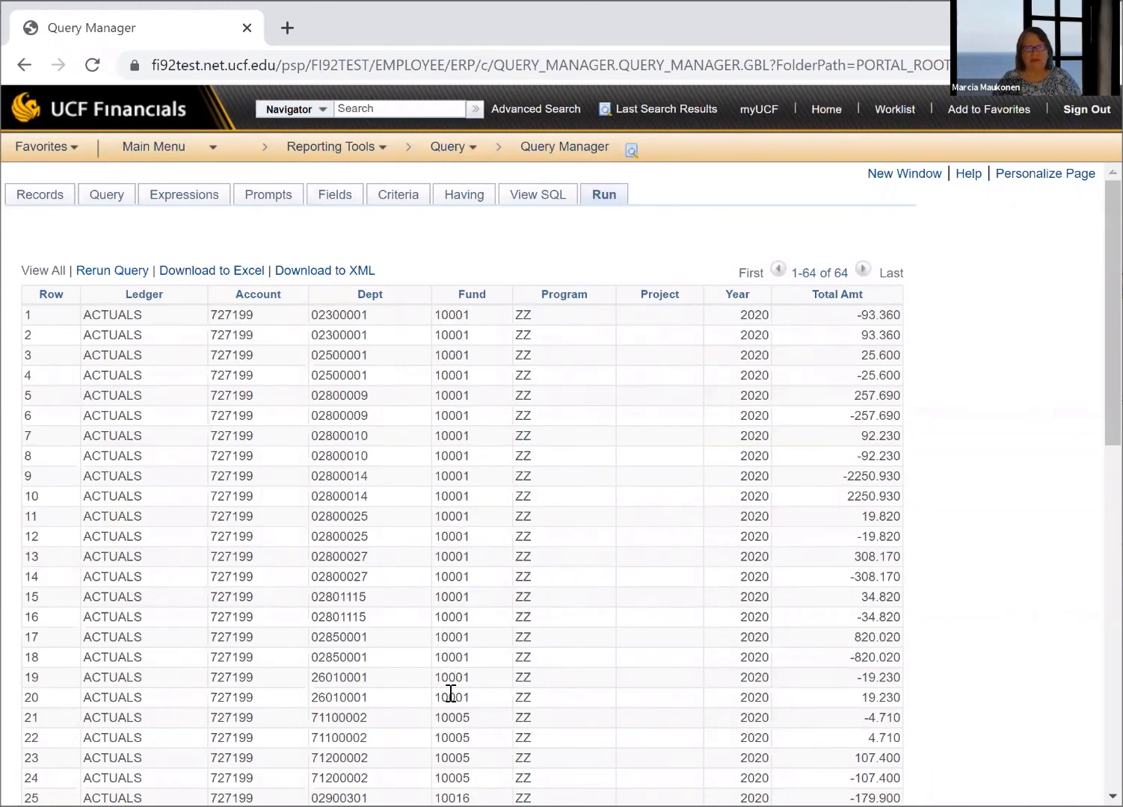
pyautogui.scroll(-3, 448, 696)
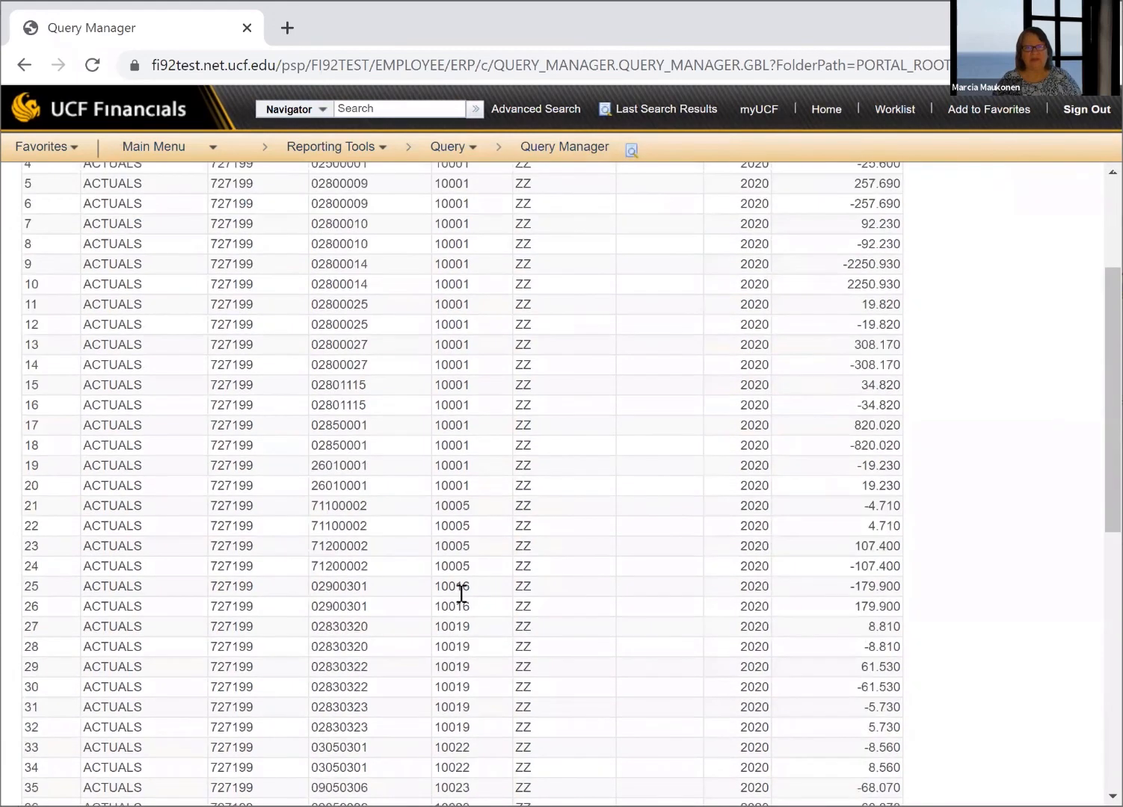
pyautogui.scroll(3, 462, 594)
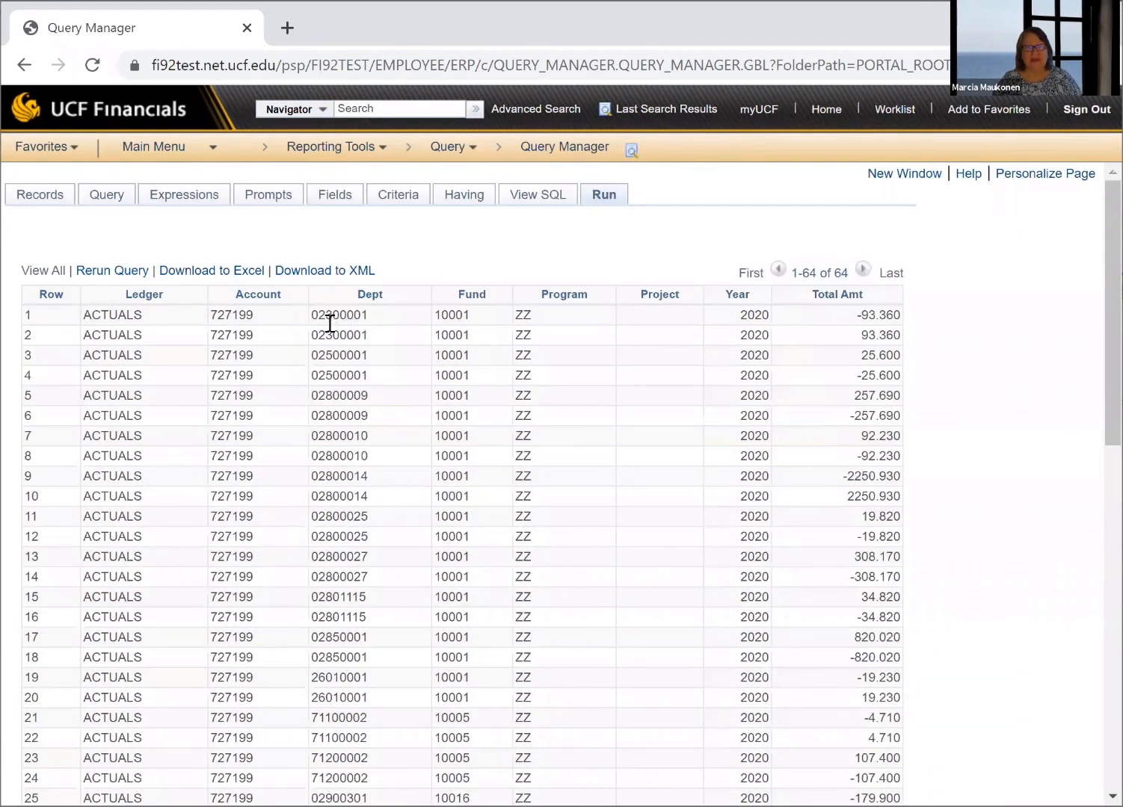
pyautogui.scroll(-4, 327, 635)
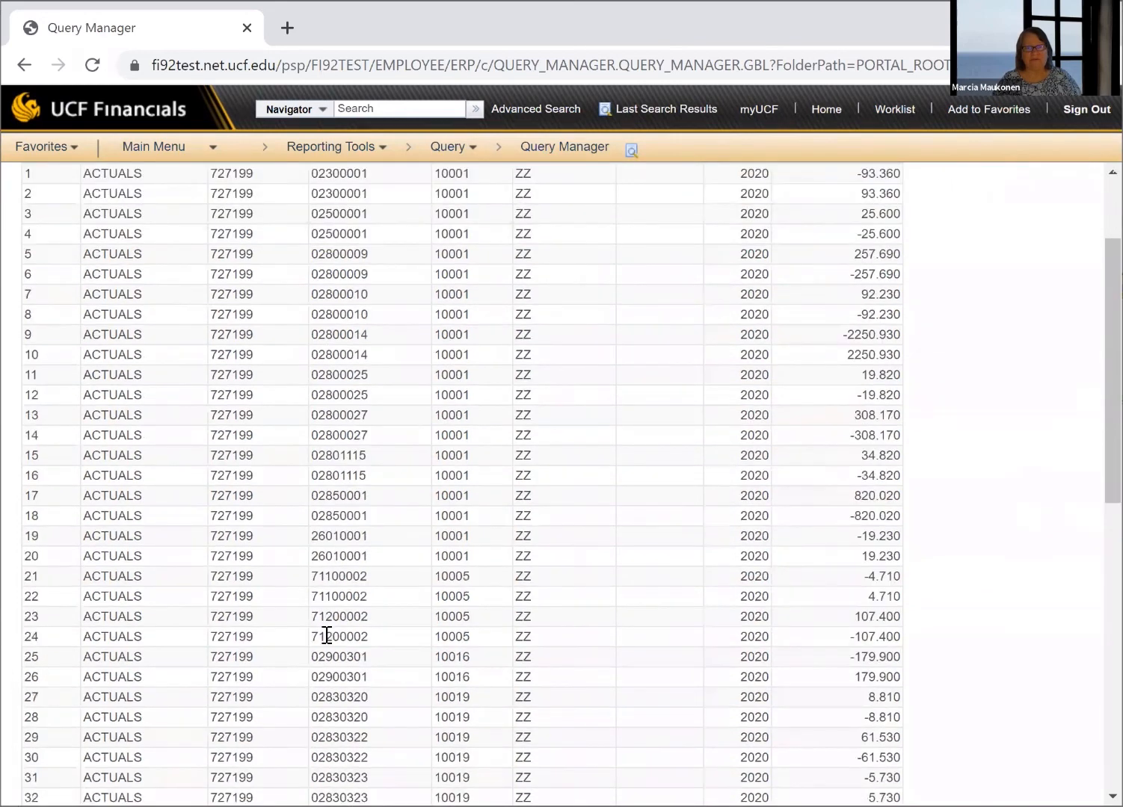
pyautogui.scroll(4, 326, 631)
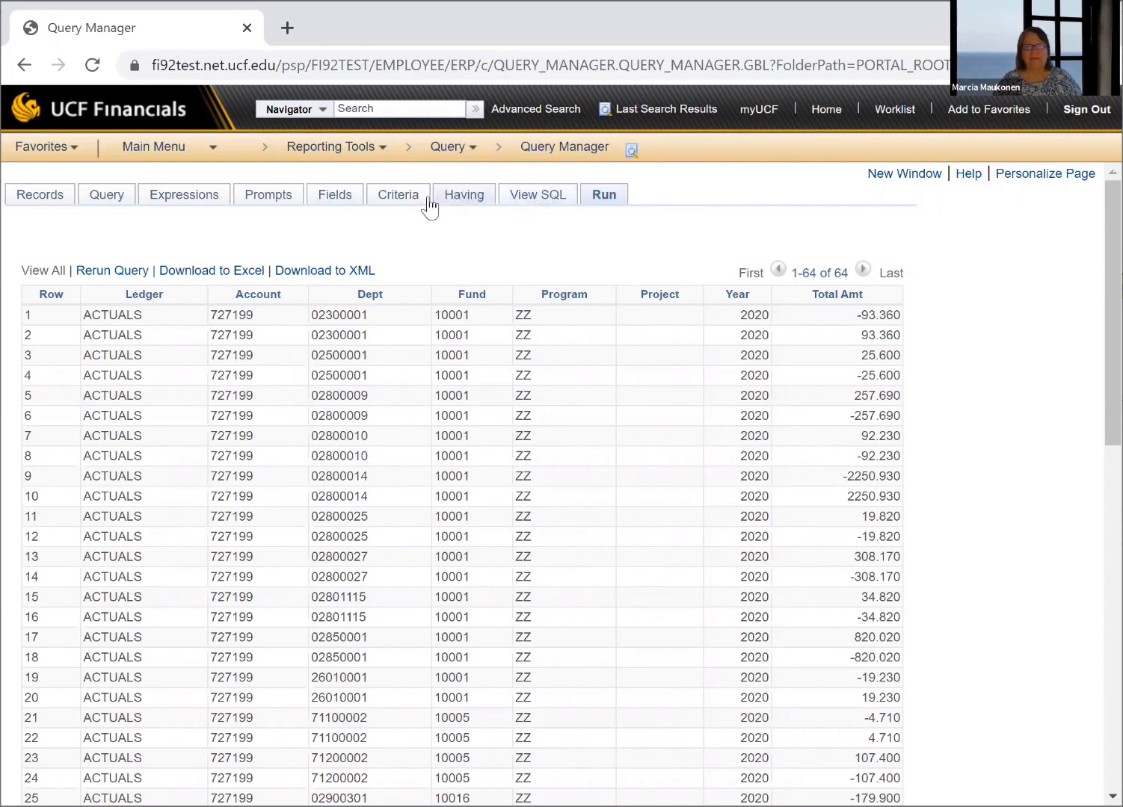
# Examine the ORDER BY clause in the generated SQL against the column and order numbers of the output fields
pyautogui.click(537, 199)
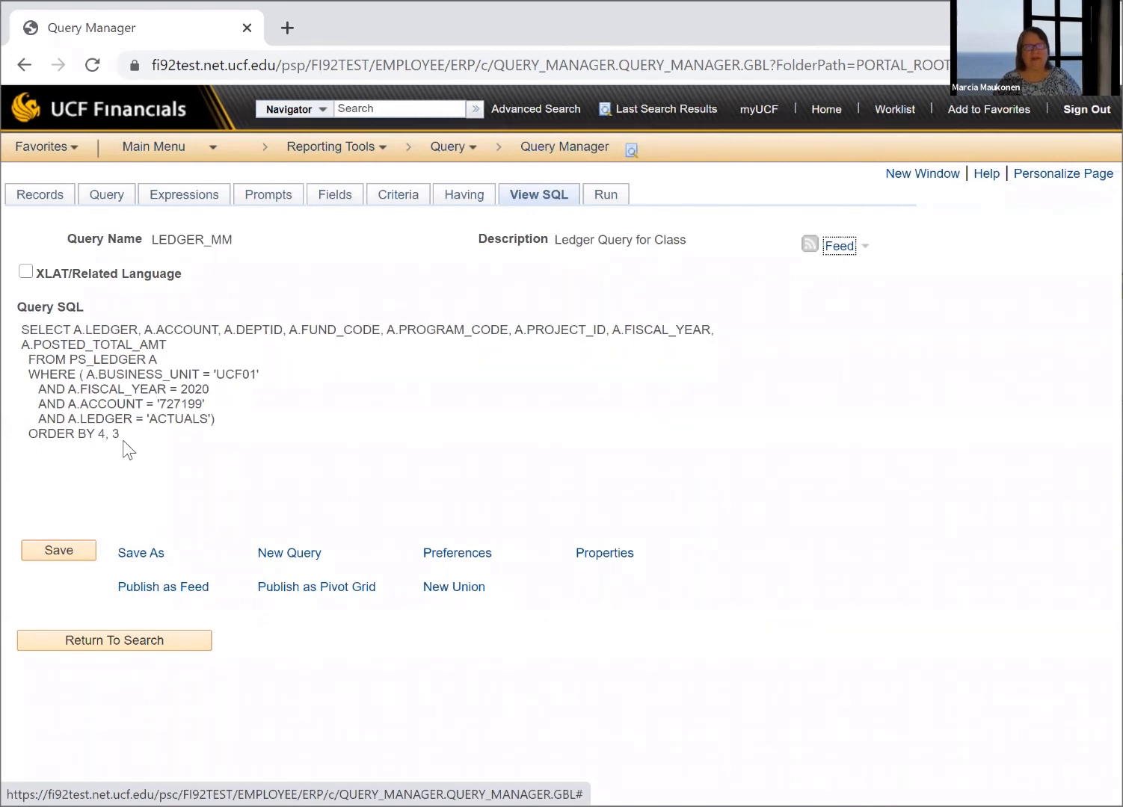
pyautogui.click(341, 204)
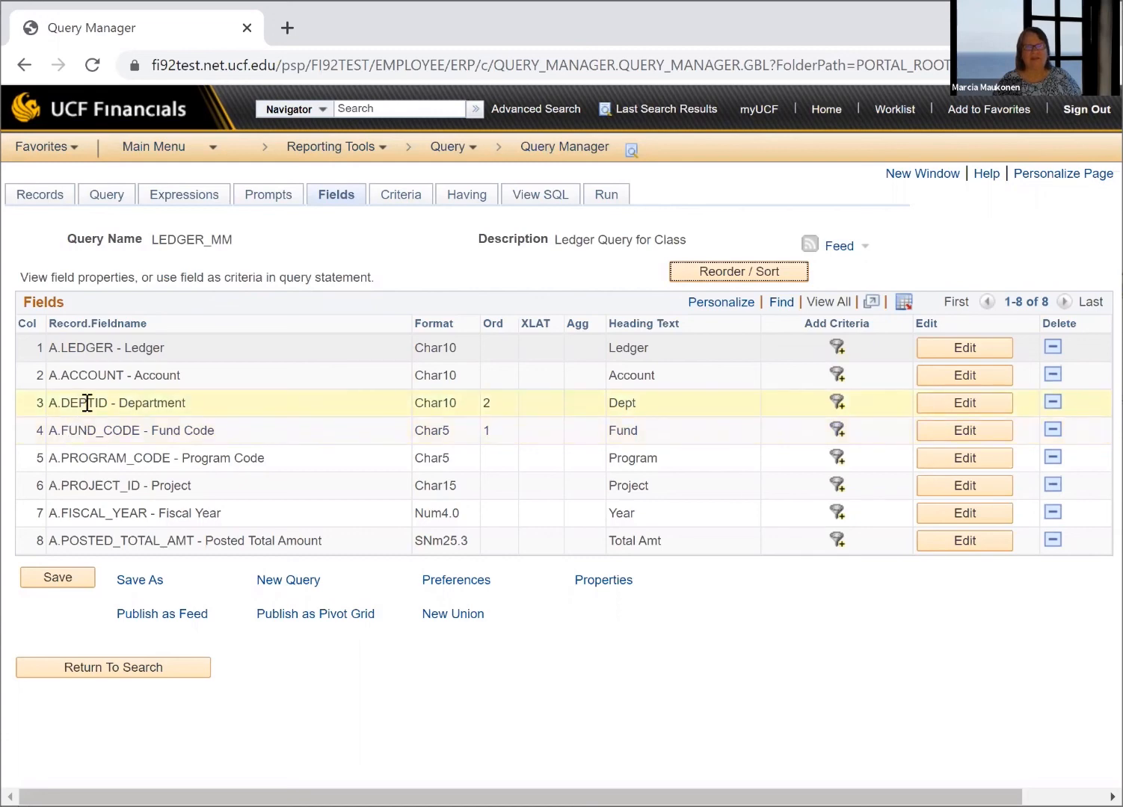
pyautogui.click(553, 196)
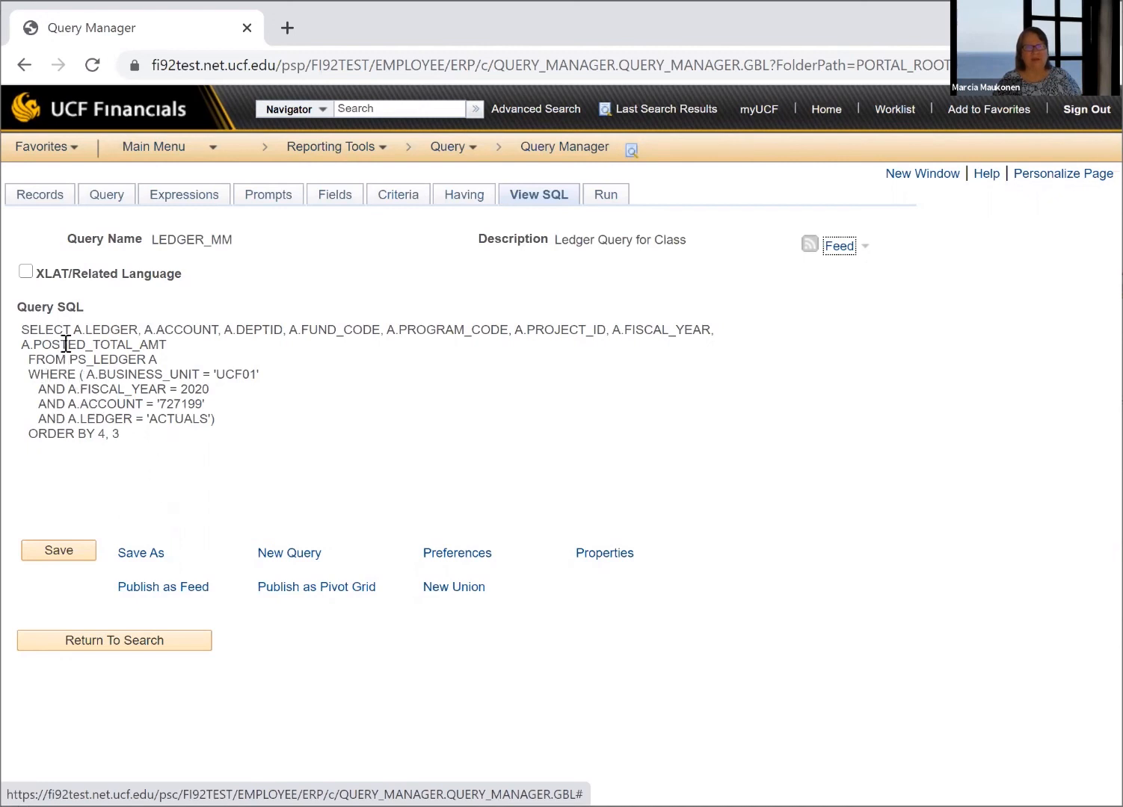
pyautogui.click(183, 475)
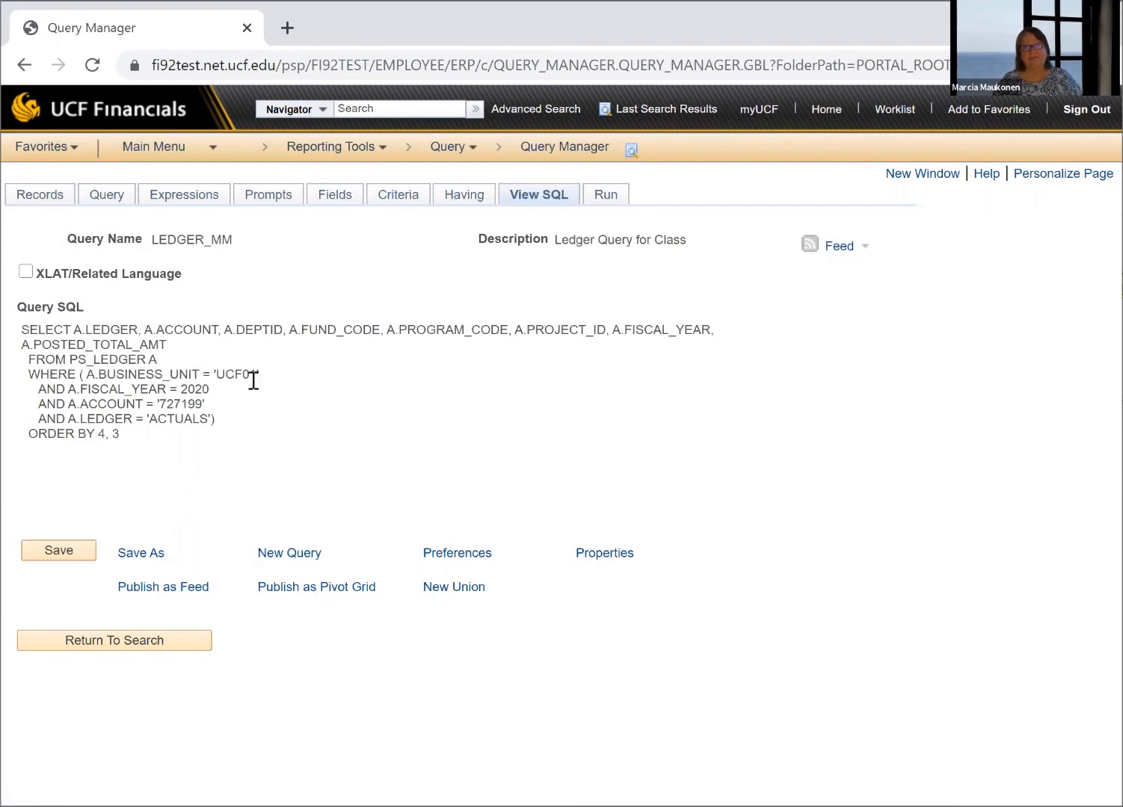